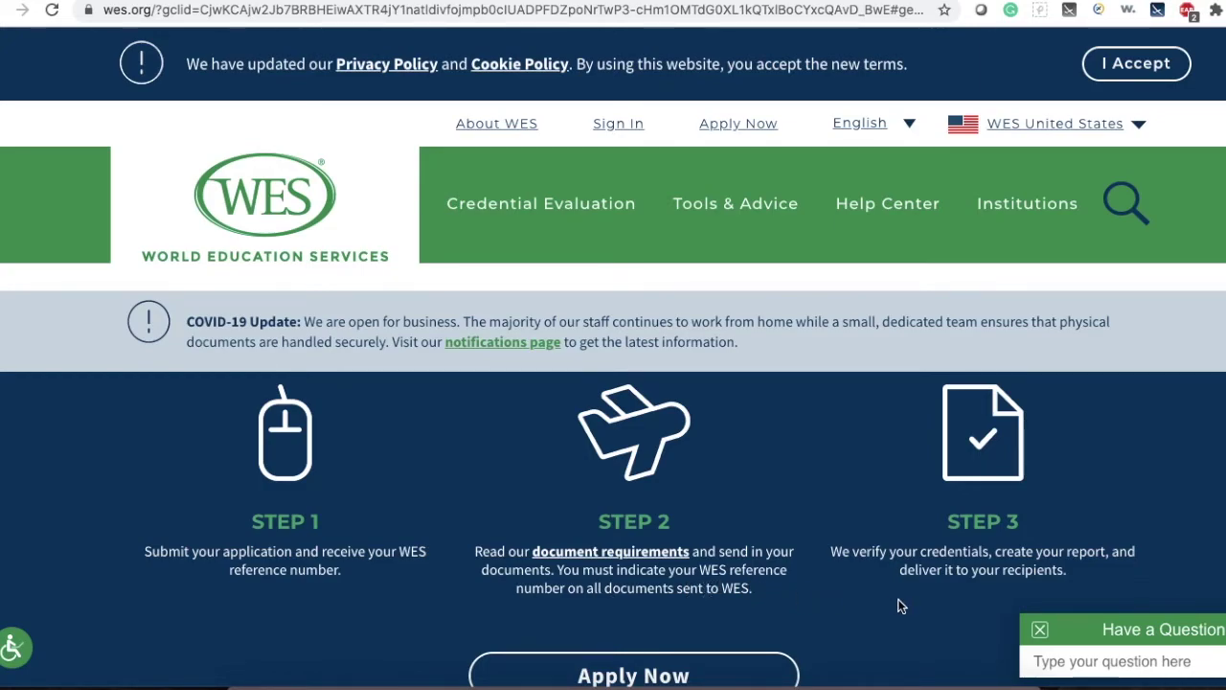
Open Step 2's document requirements link in a new browser tab.
scroll(899, 606, down, 1)
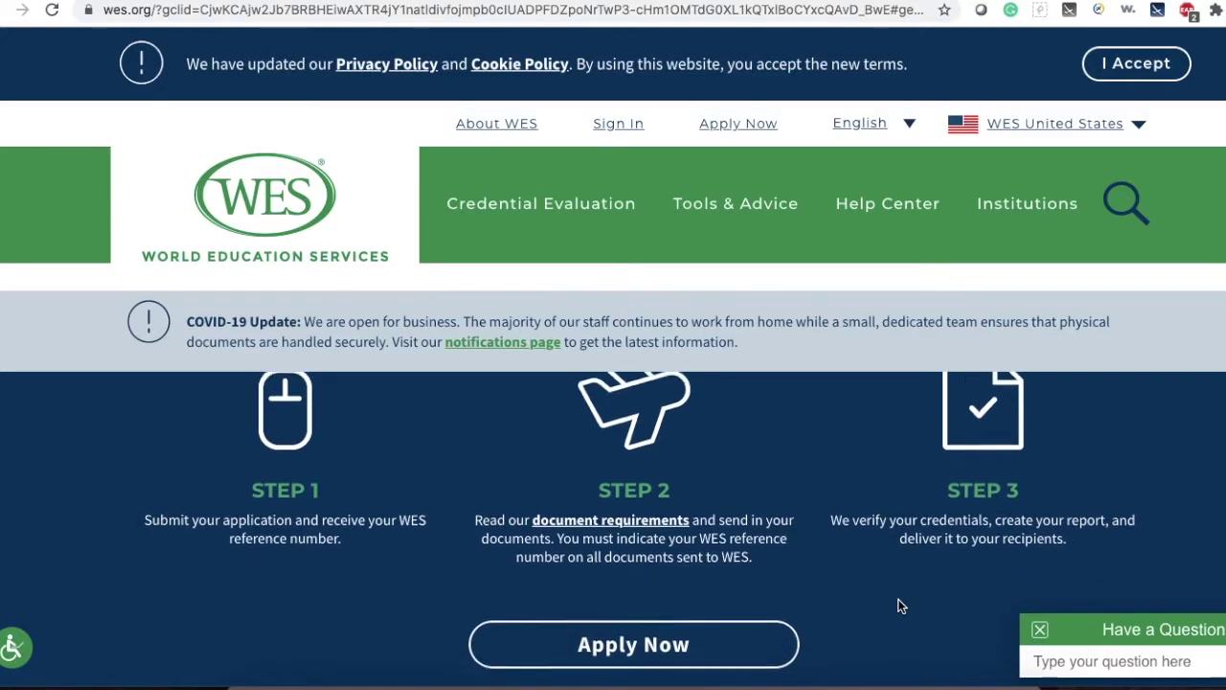
scroll(899, 605, down, 1)
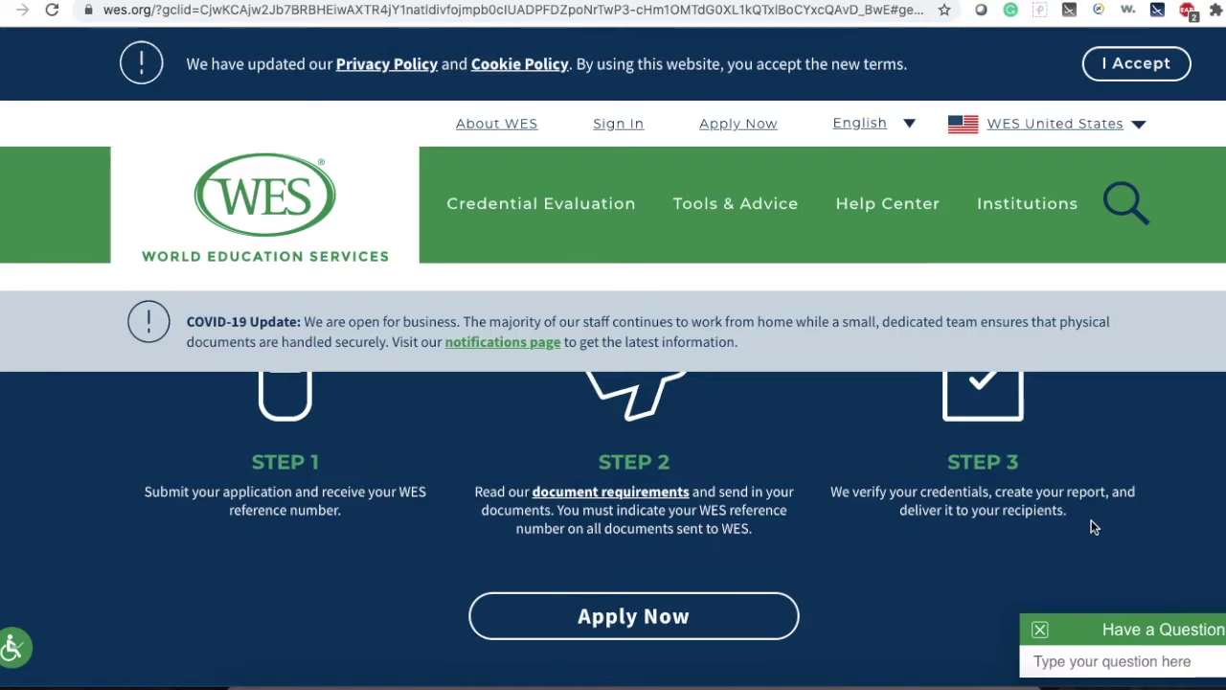
scroll(1090, 524, up, 1)
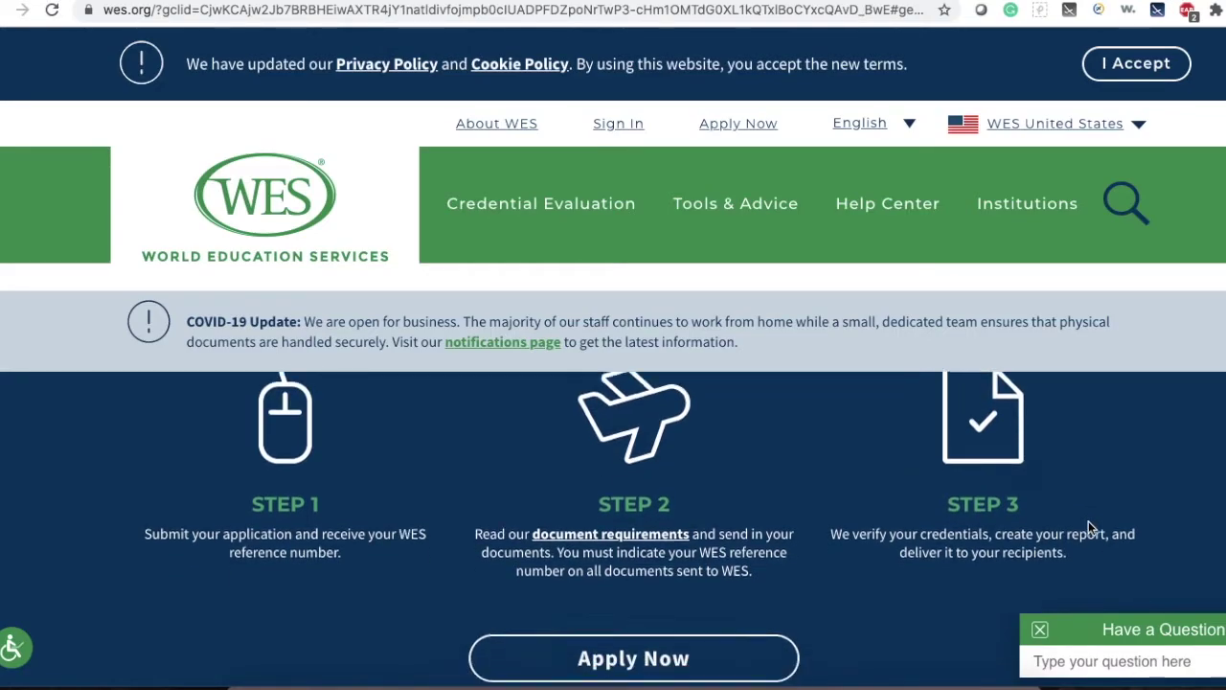
scroll(1089, 521, down, 1)
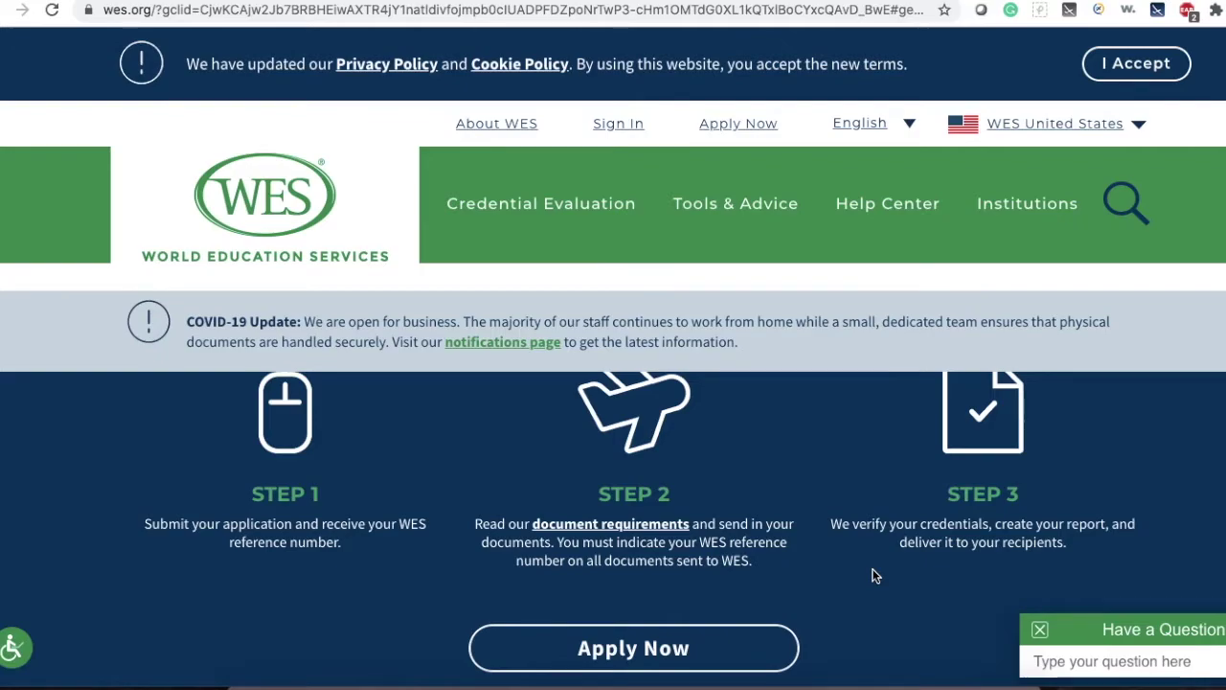
right_click(637, 530)
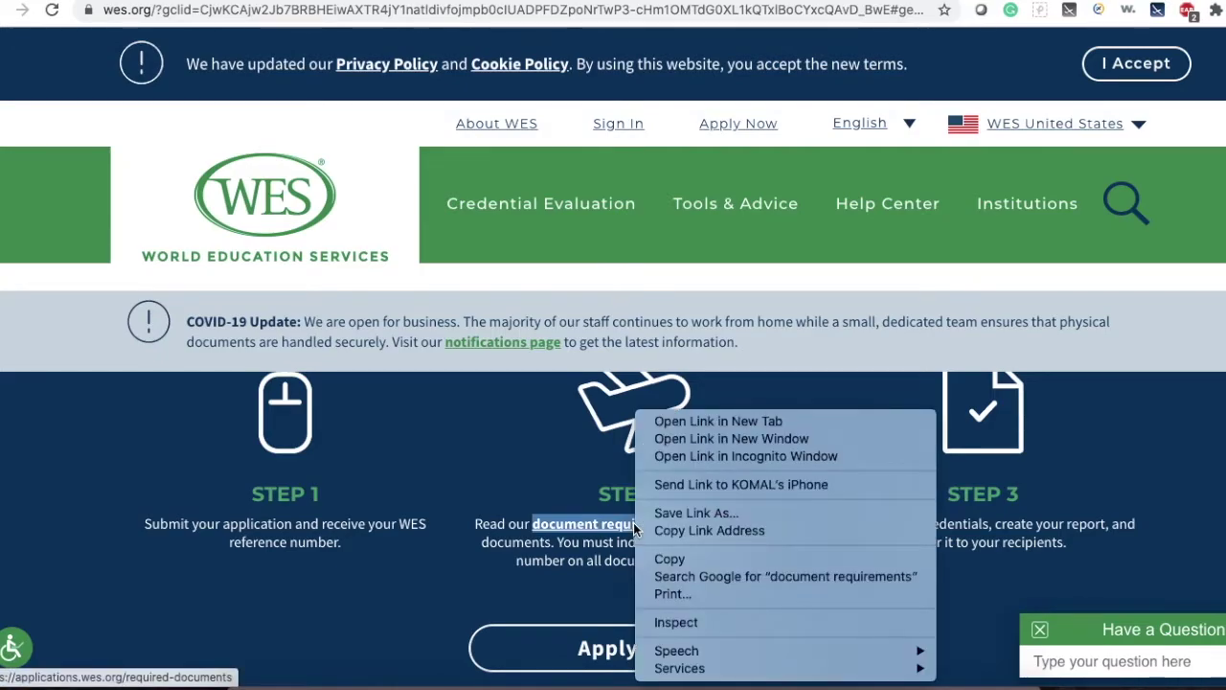
click(690, 425)
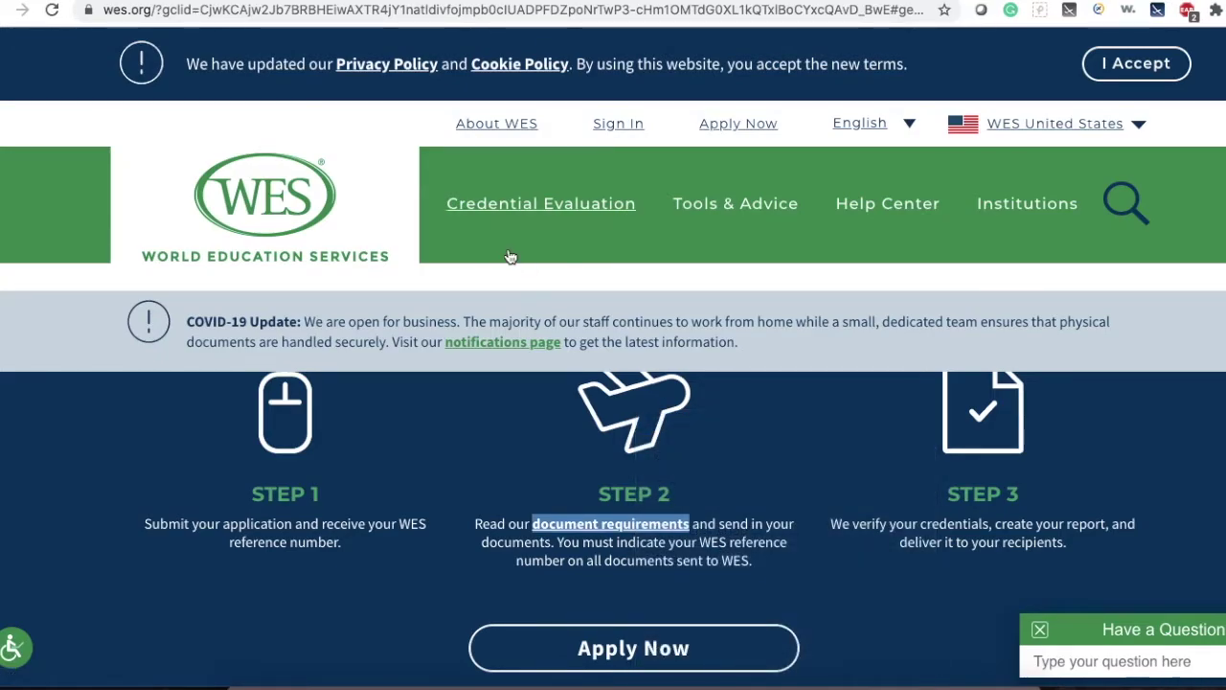
On the Required Documents page, set equivalency country to Canada and country of education to India.
key(ctrl+Tab)
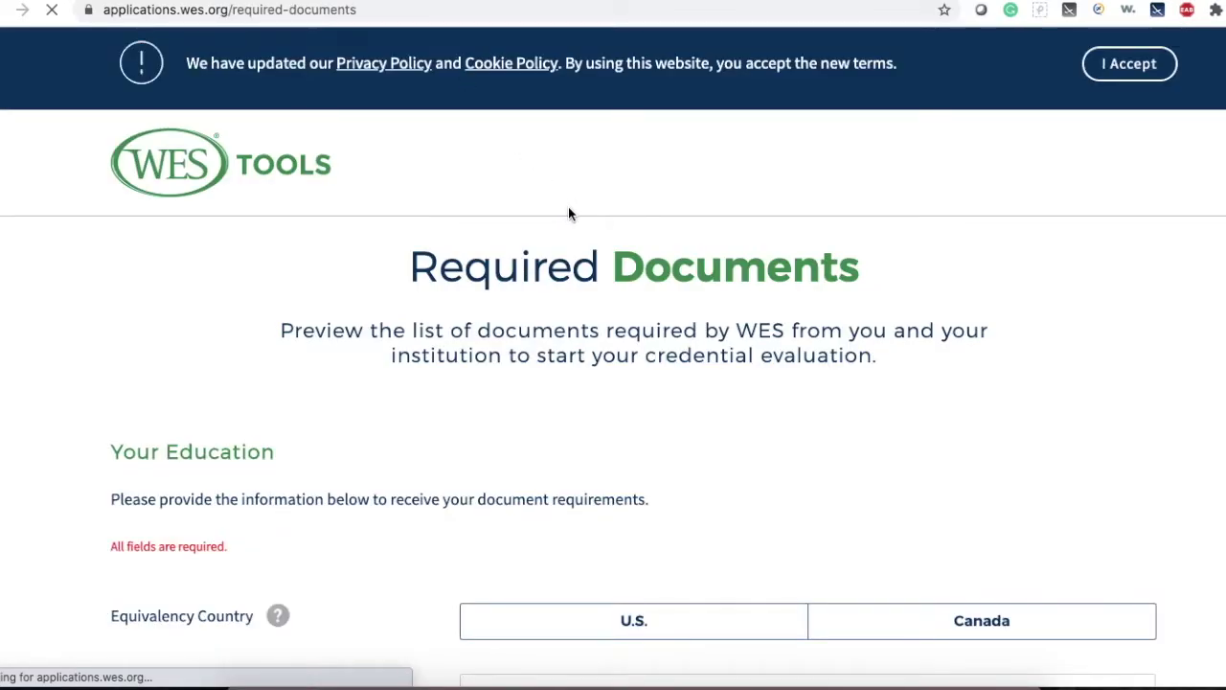
scroll(964, 389, down, 2)
scroll(965, 390, down, 2)
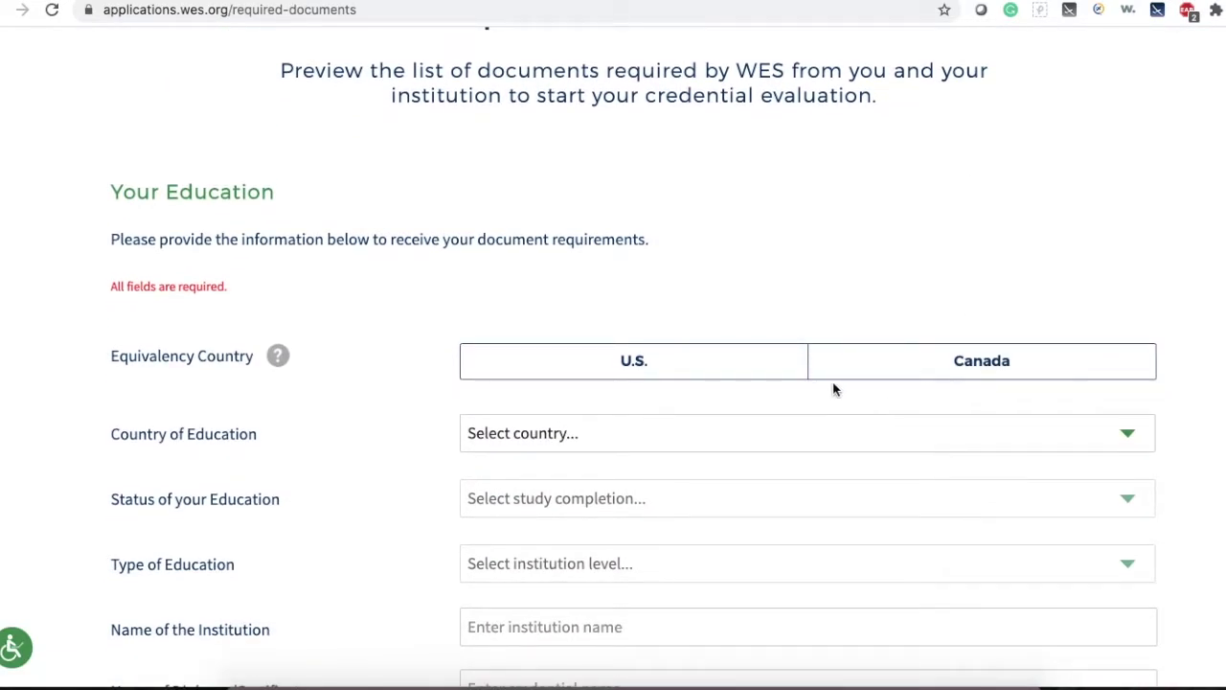
click(277, 356)
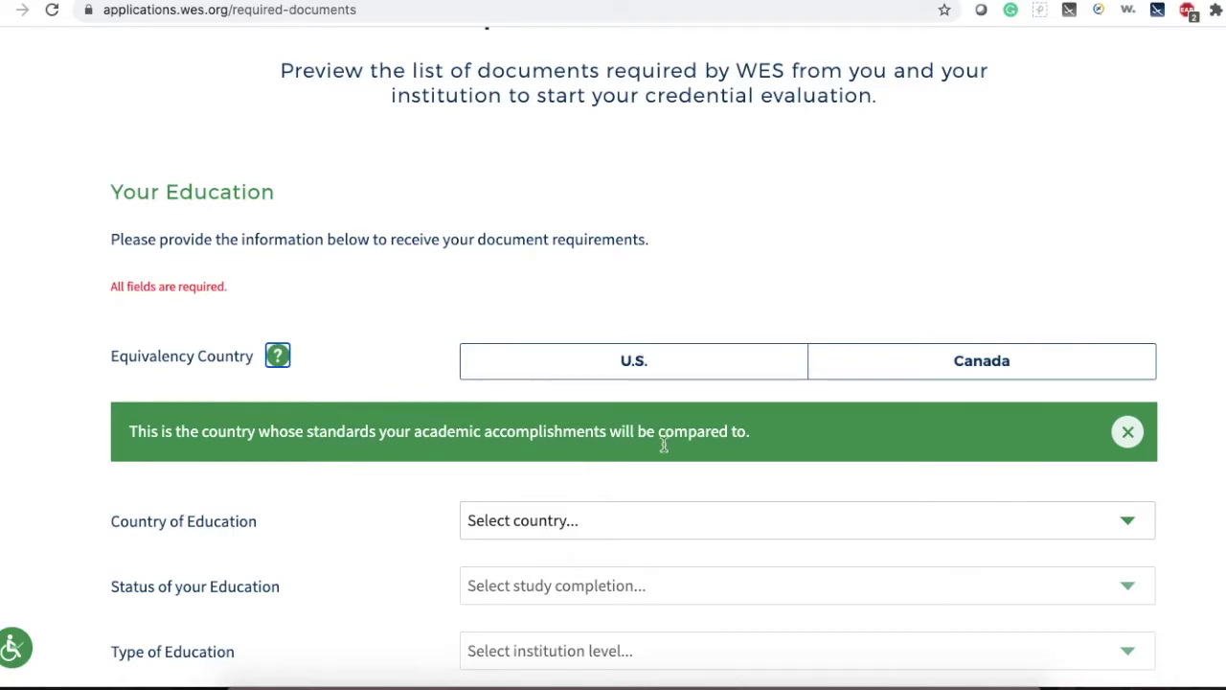
click(1186, 405)
click(1042, 371)
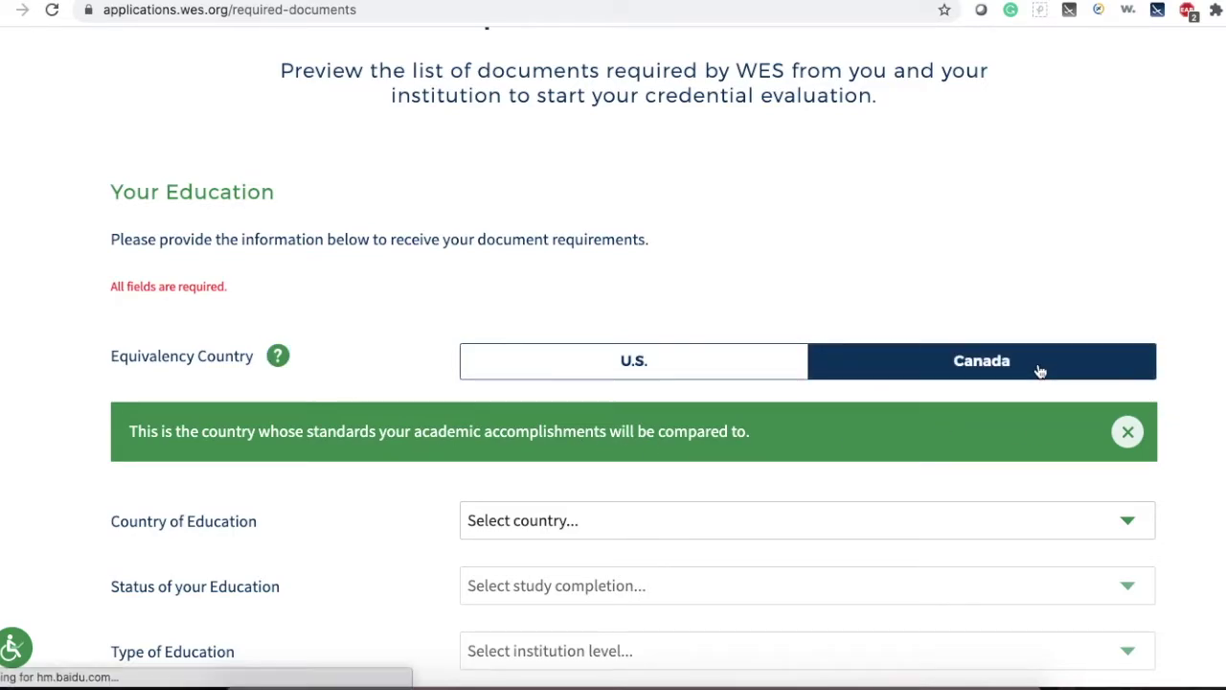
click(1128, 431)
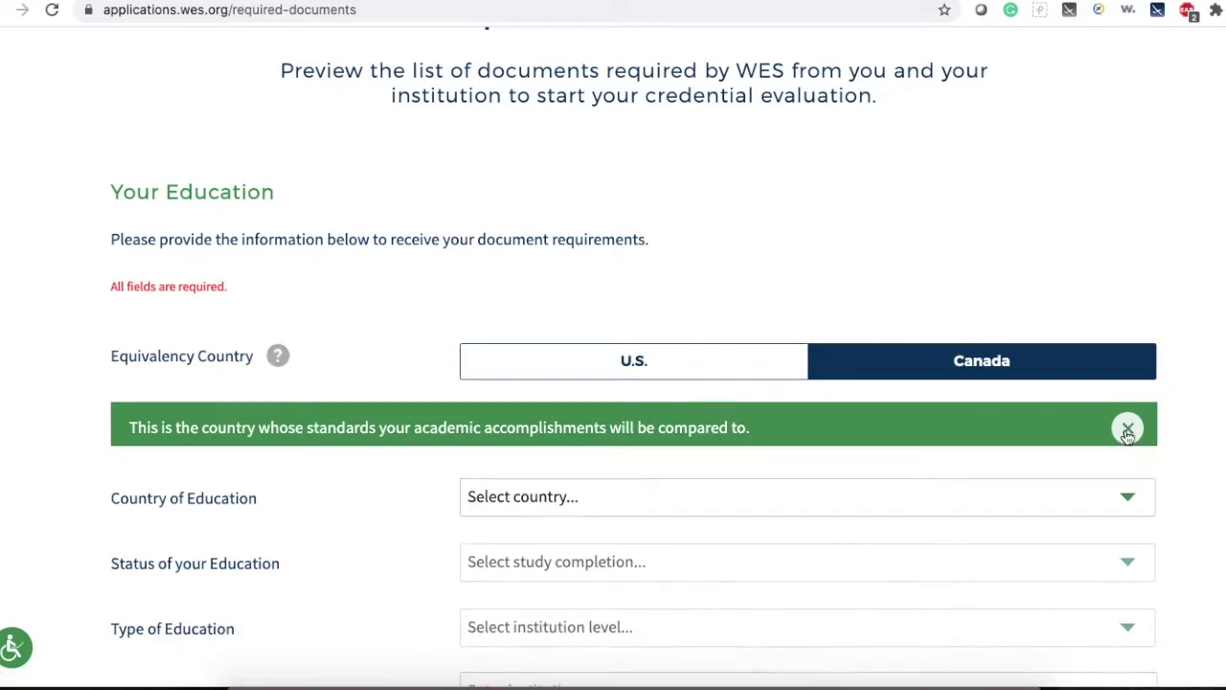
scroll(1154, 234, down, 1)
scroll(1154, 233, down, 1)
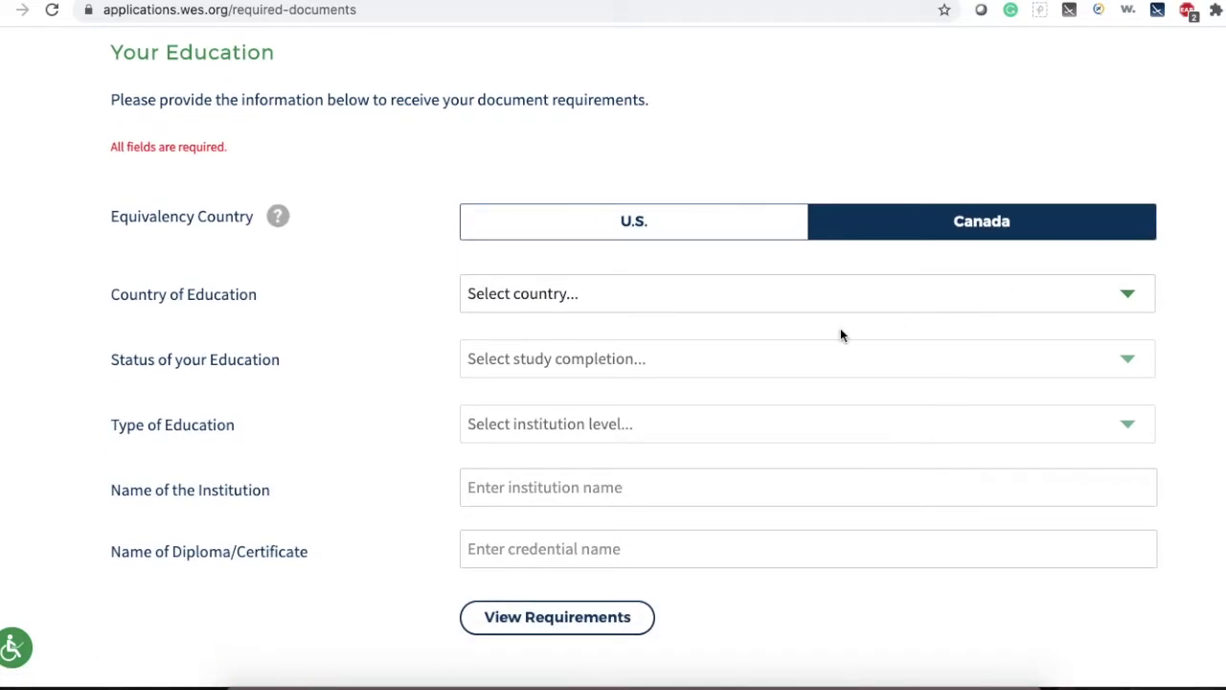
click(724, 294)
text(in)
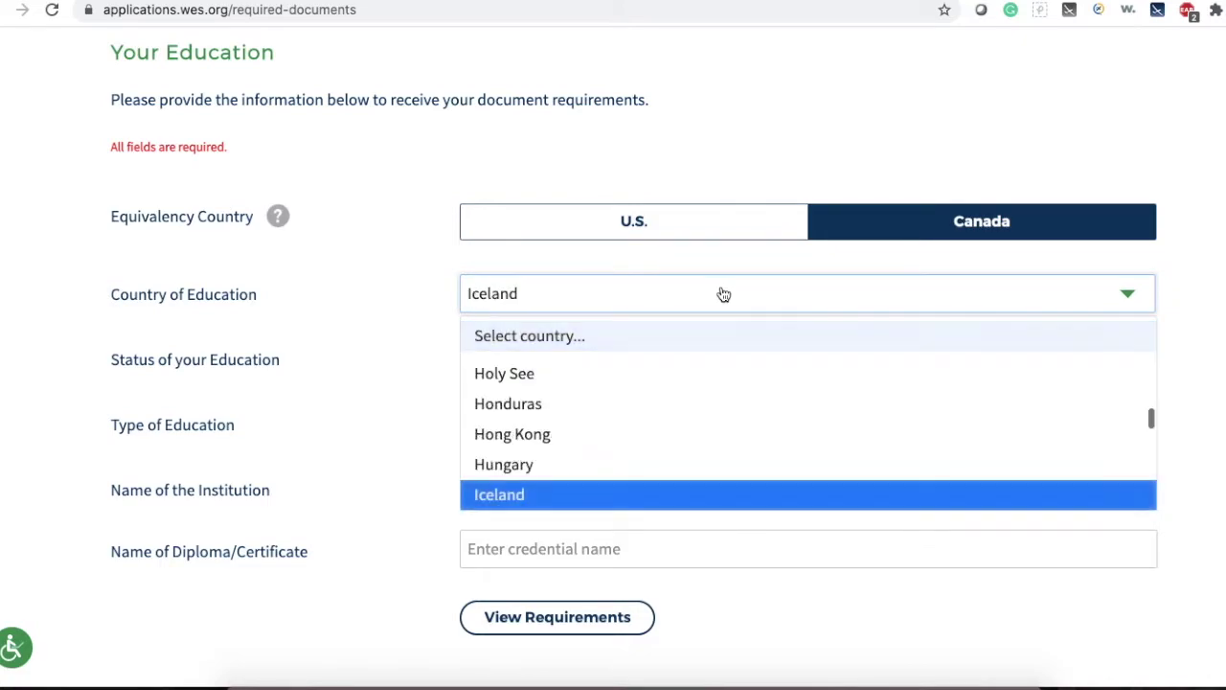
key(Return)
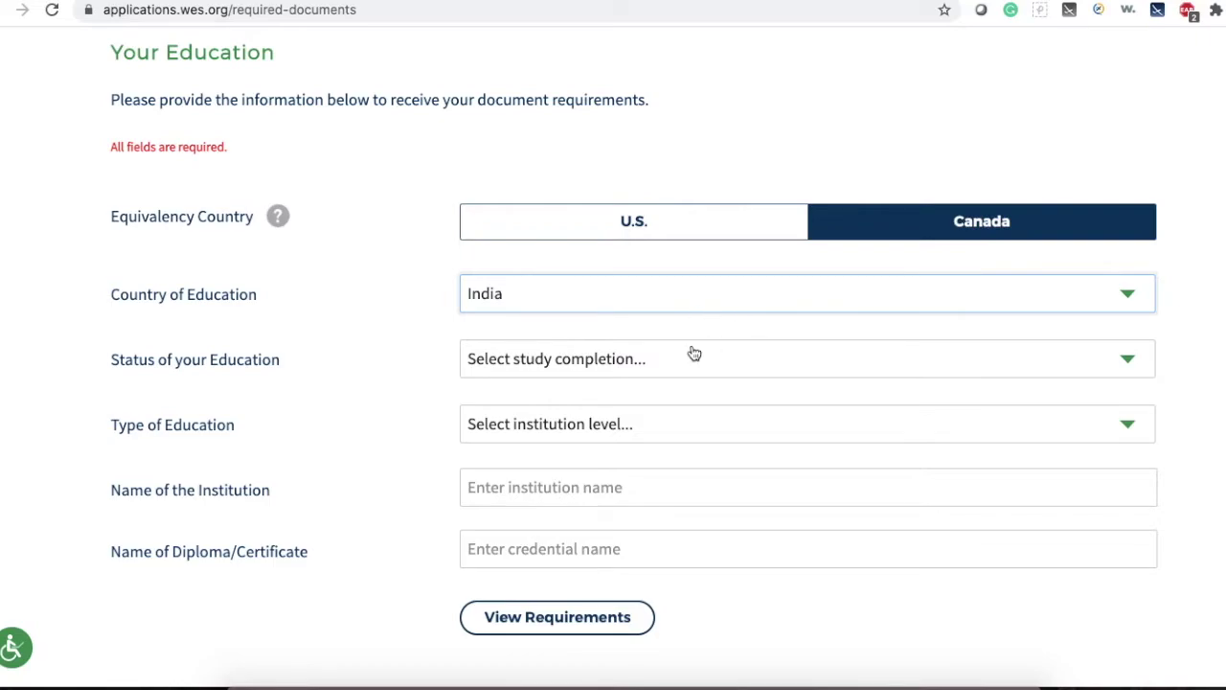
Choose Completed status, University Education type and Bachelor's Degree Programs credential level.
click(630, 366)
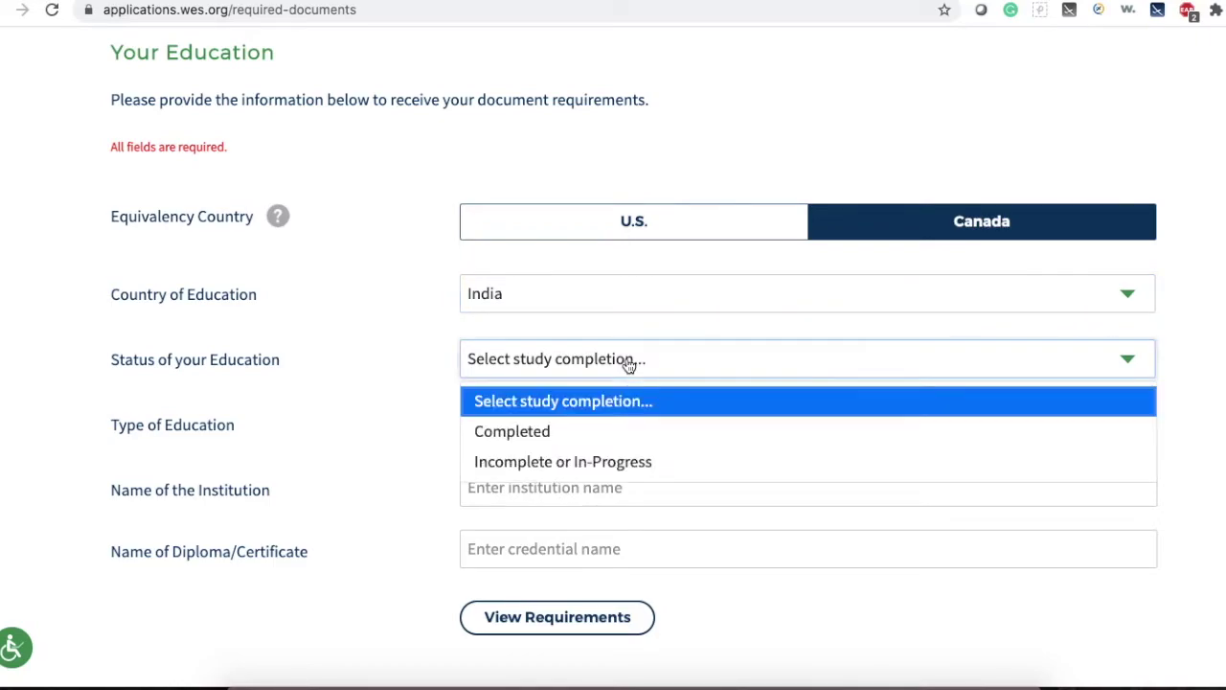
click(537, 433)
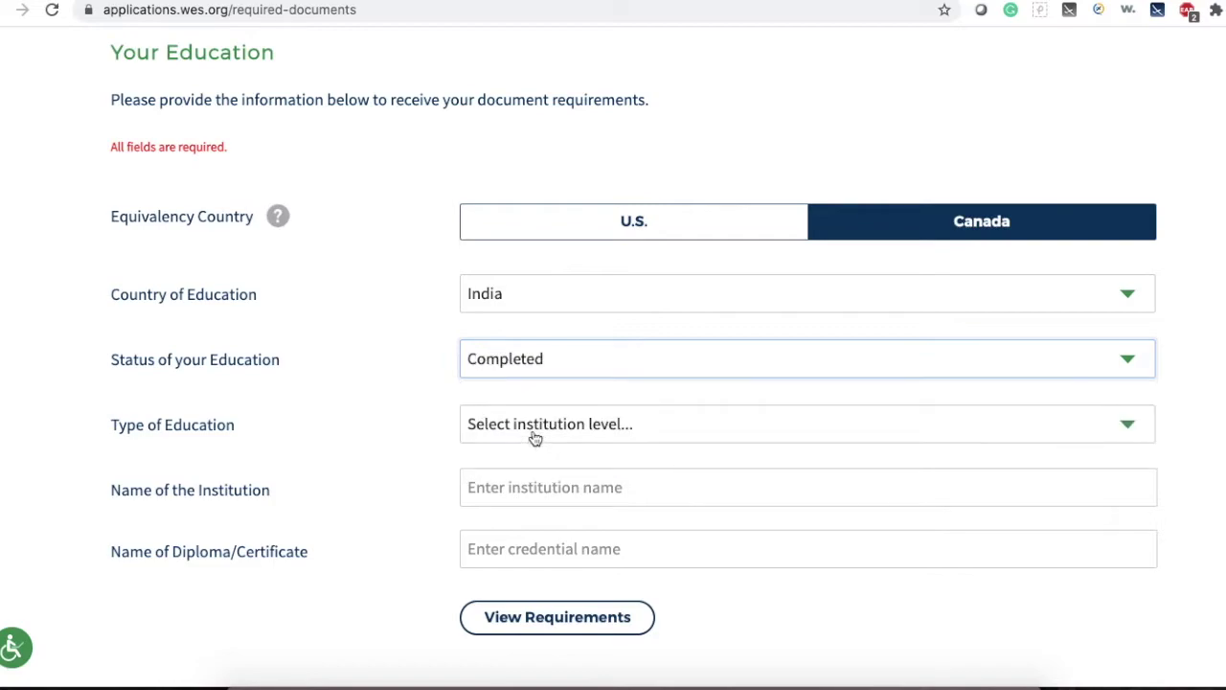
click(458, 439)
click(547, 506)
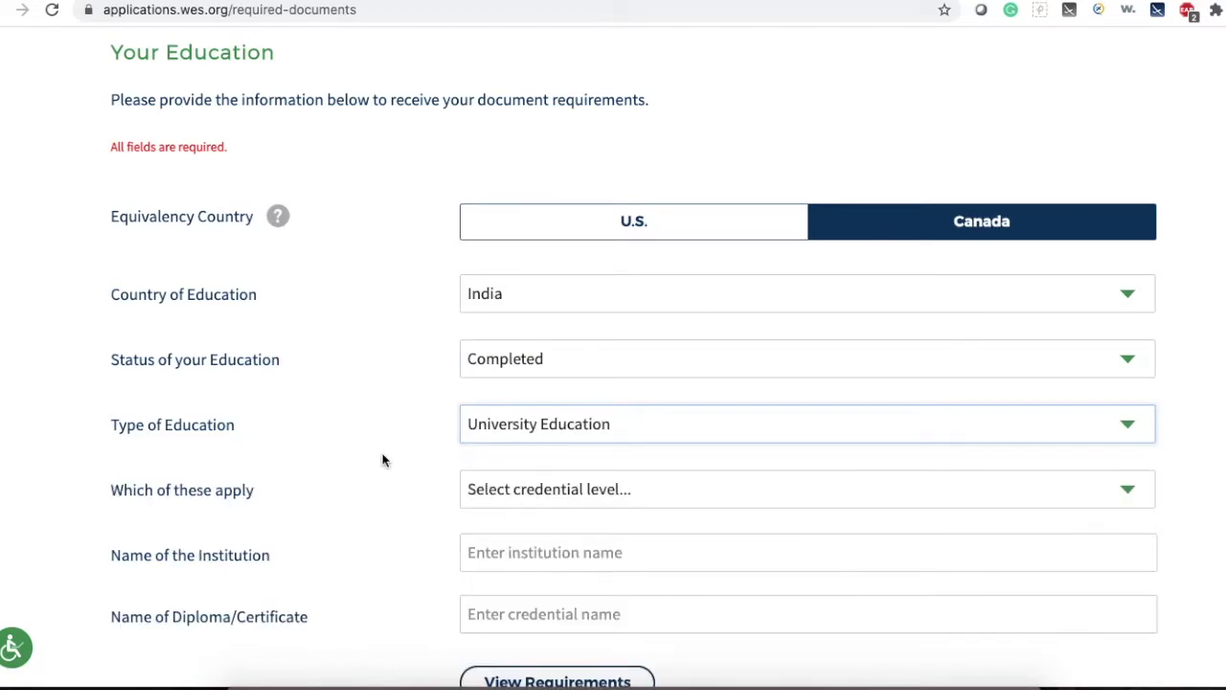
scroll(382, 460, down, 1)
scroll(383, 460, down, 1)
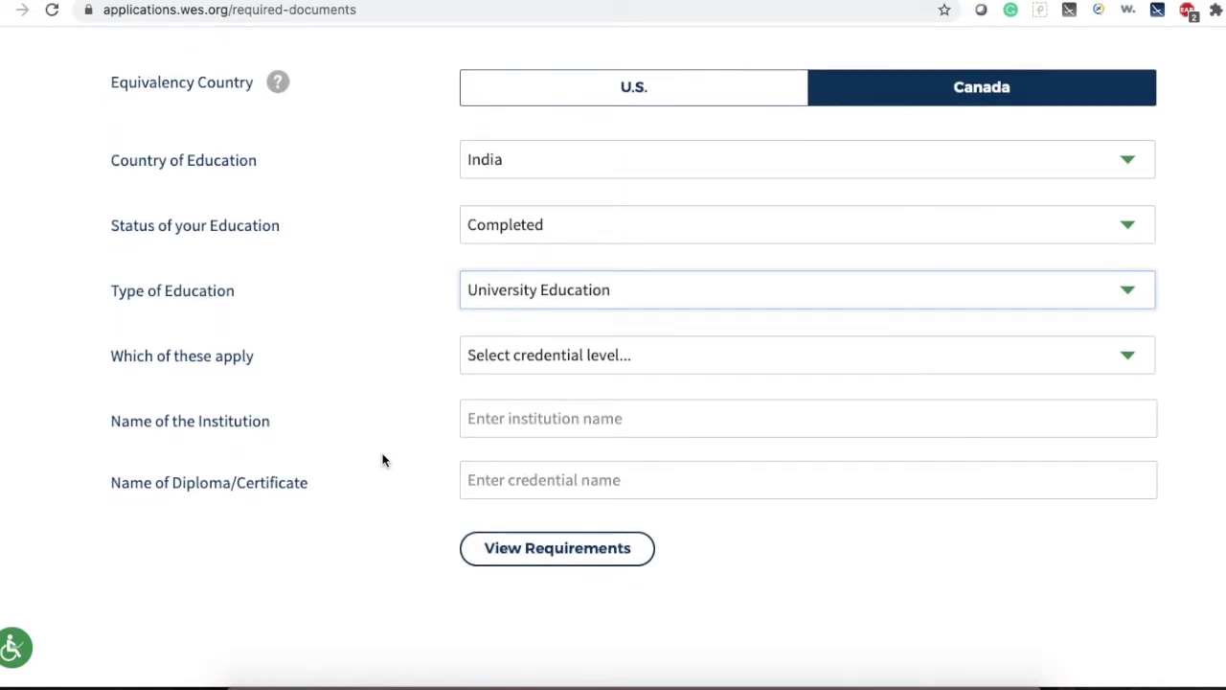
click(495, 363)
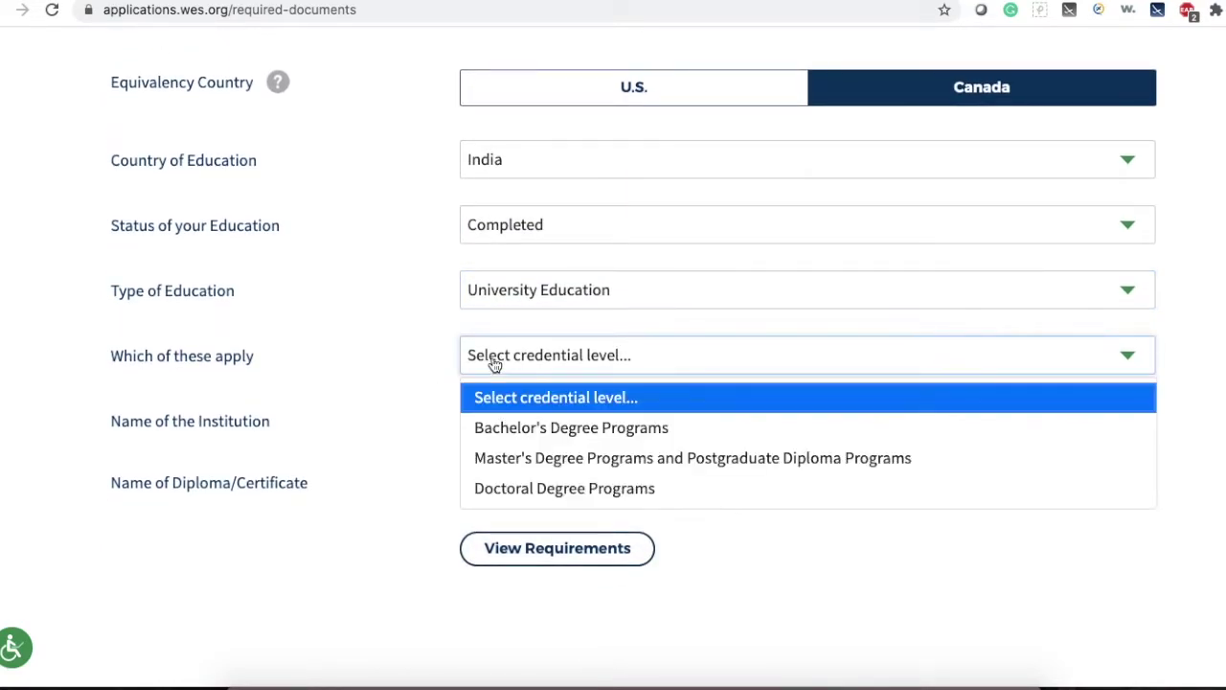
click(583, 443)
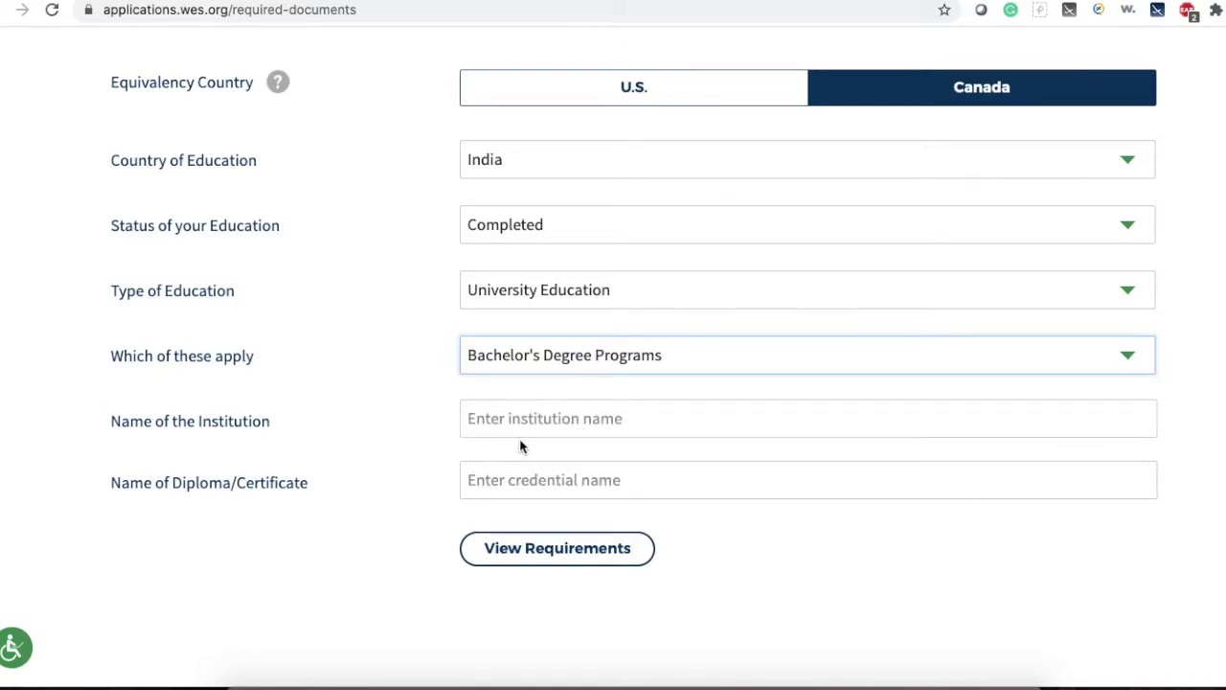
Select University of Mumbai and Bachelor of Pharmacy, then view the requirements.
click(553, 423)
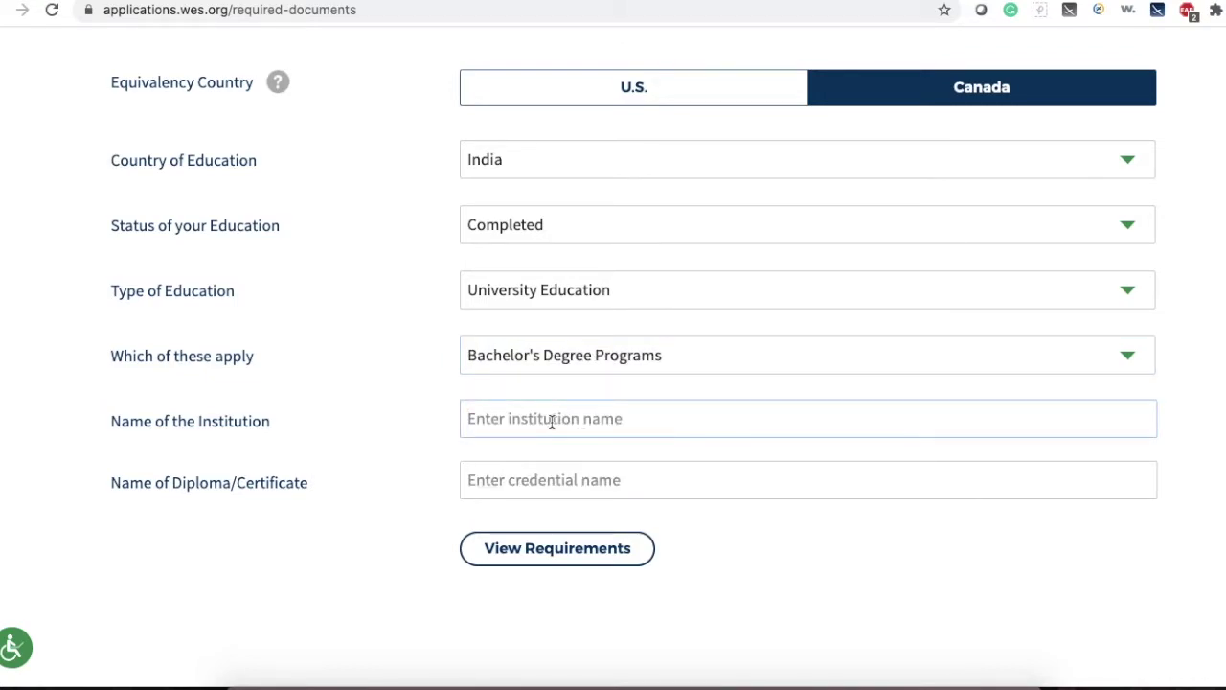
text(university)
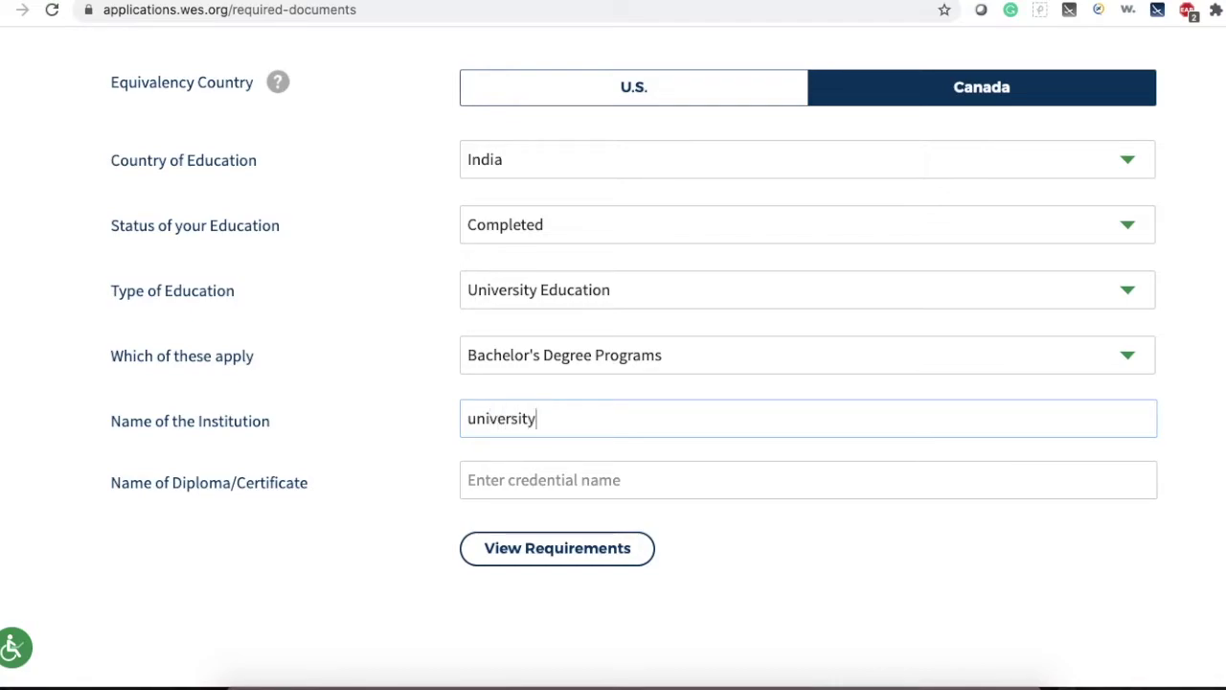
text( of mum)
click(611, 460)
scroll(337, 558, down, 1)
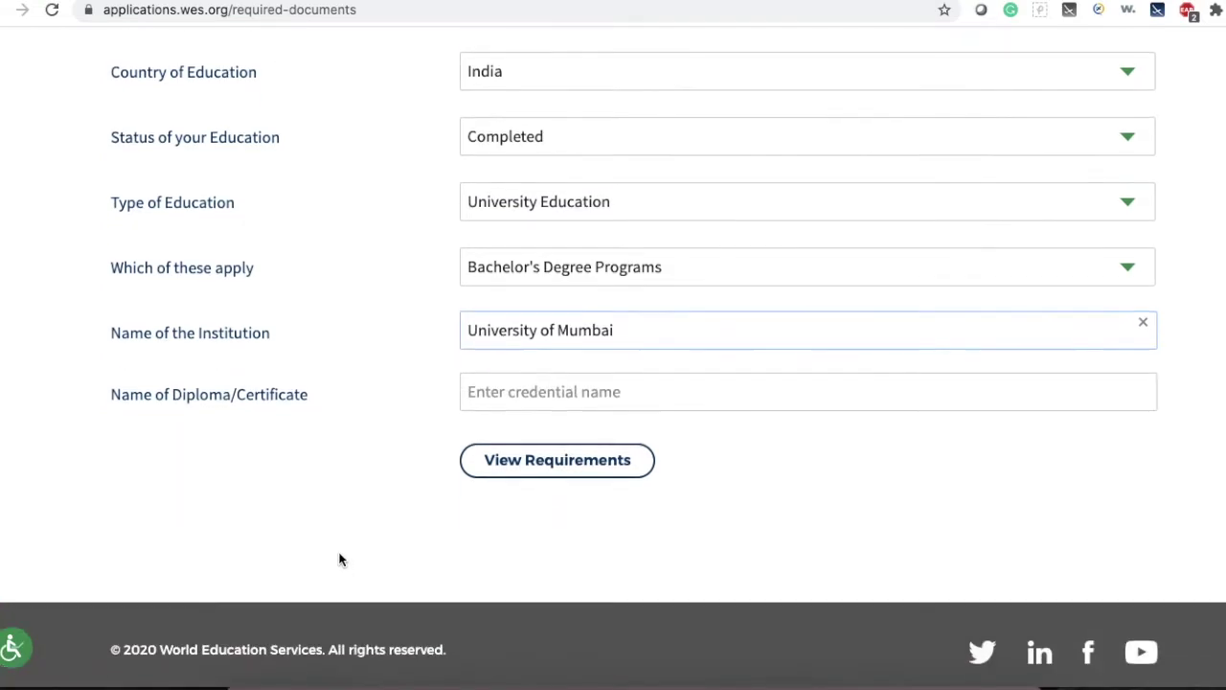
click(522, 398)
text(Bachelor of pha)
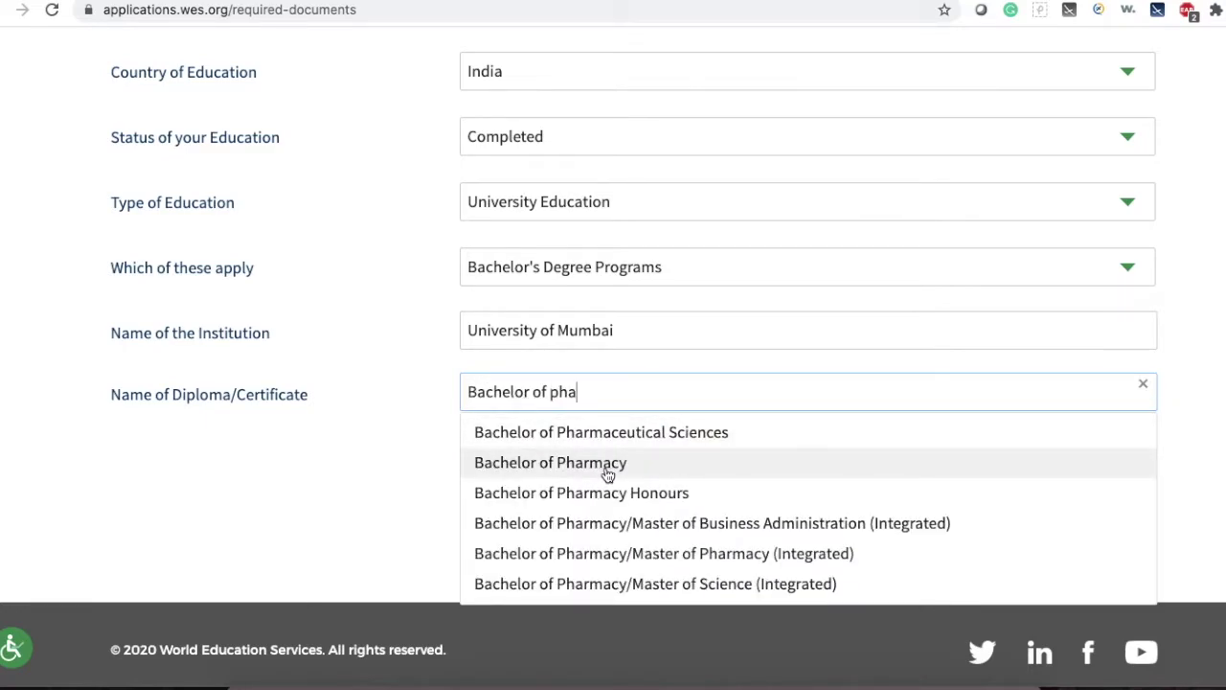
click(607, 469)
click(572, 477)
scroll(739, 414, down, 3)
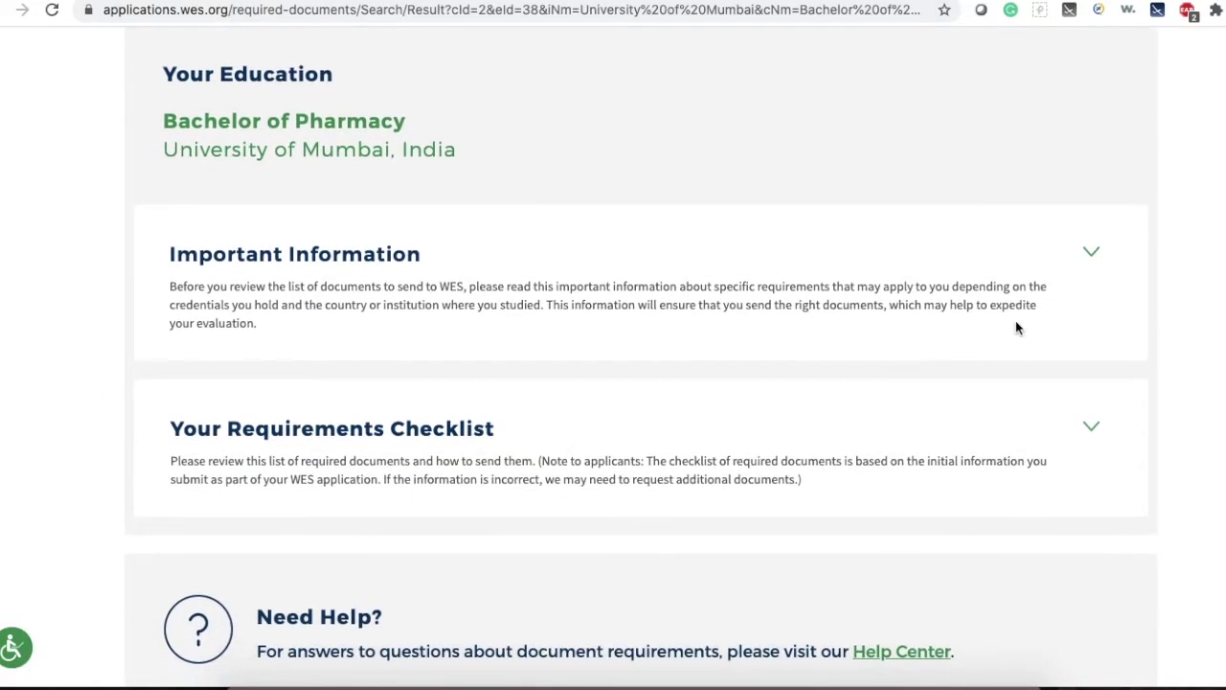
Expand Important Information, read the University of Mumbai note, and scroll to the Requirements Checklist.
click(1077, 269)
scroll(1077, 417, down, 2)
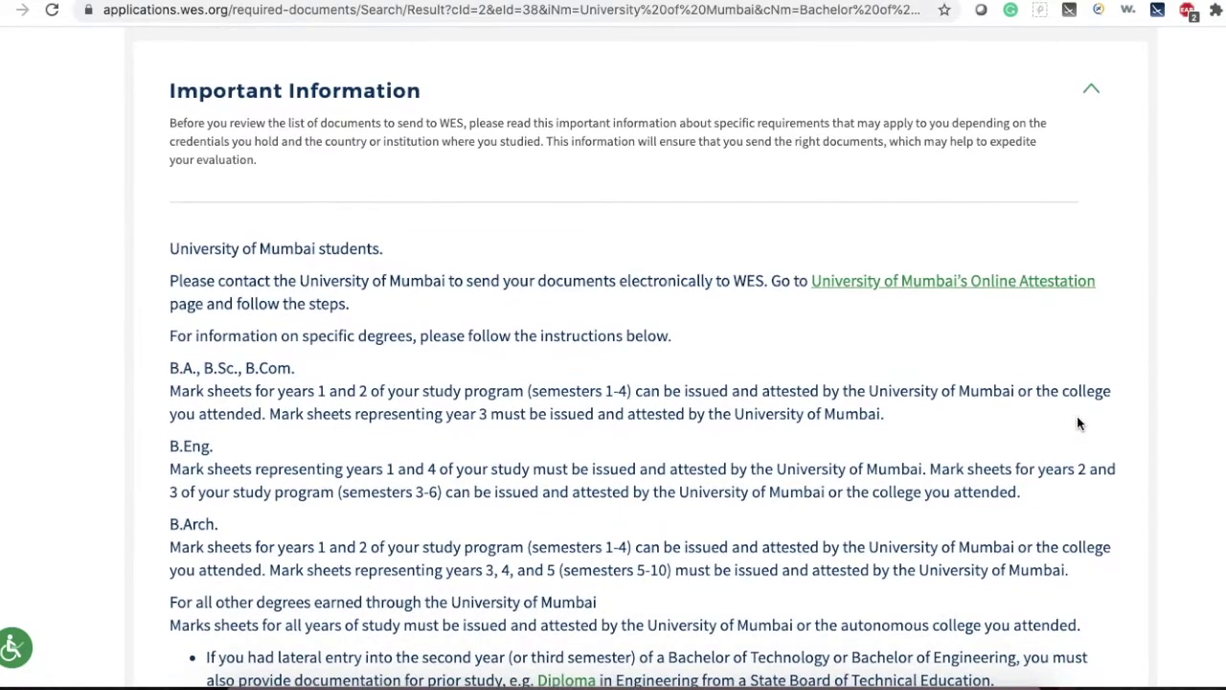
drag(225, 249, 376, 246)
click(572, 300)
scroll(572, 300, down, 2)
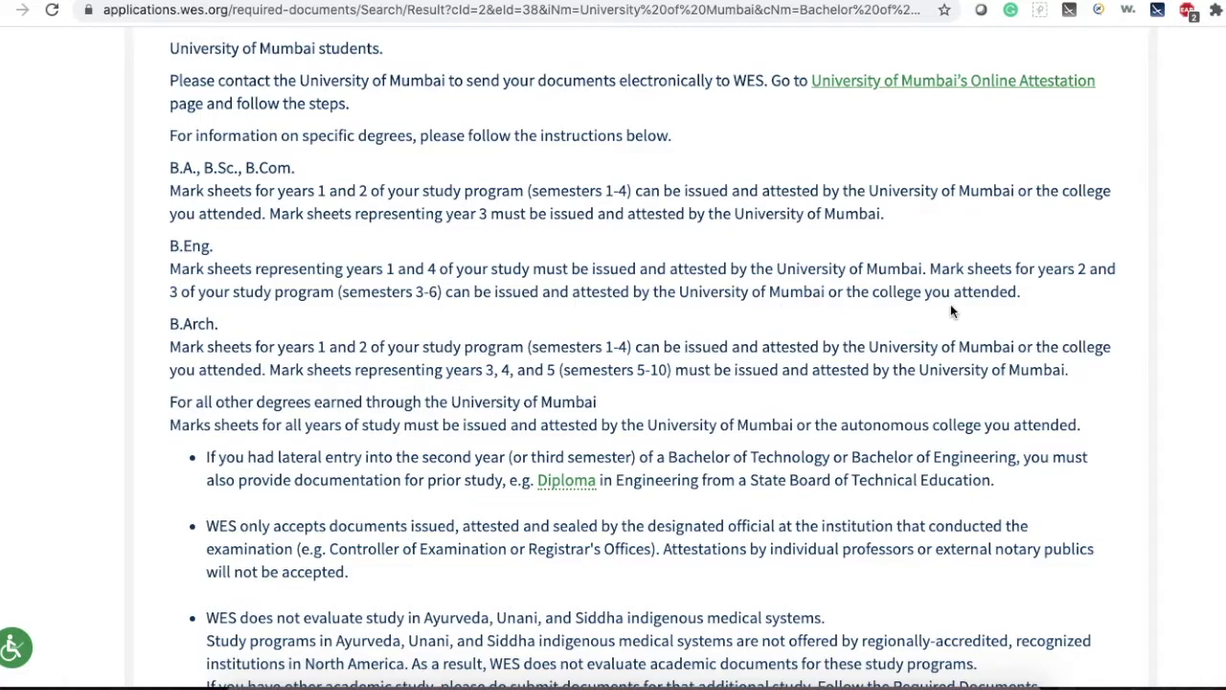
scroll(951, 311, down, 5)
scroll(952, 306, down, 3)
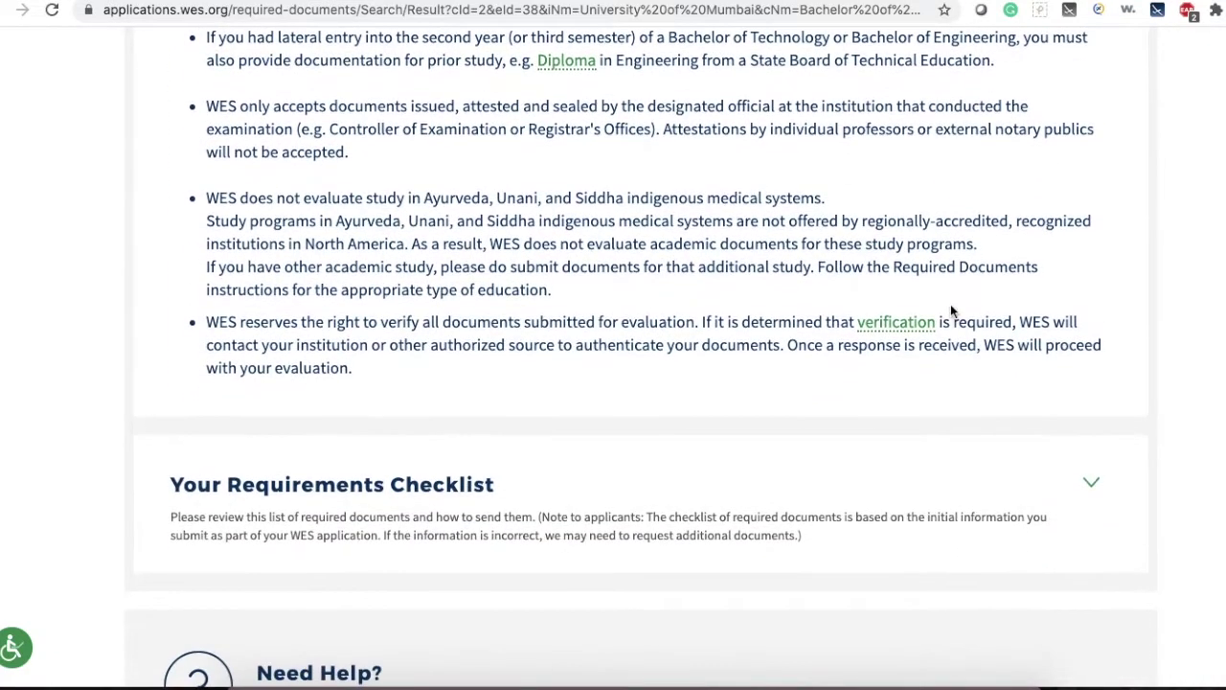
scroll(951, 310, down, 3)
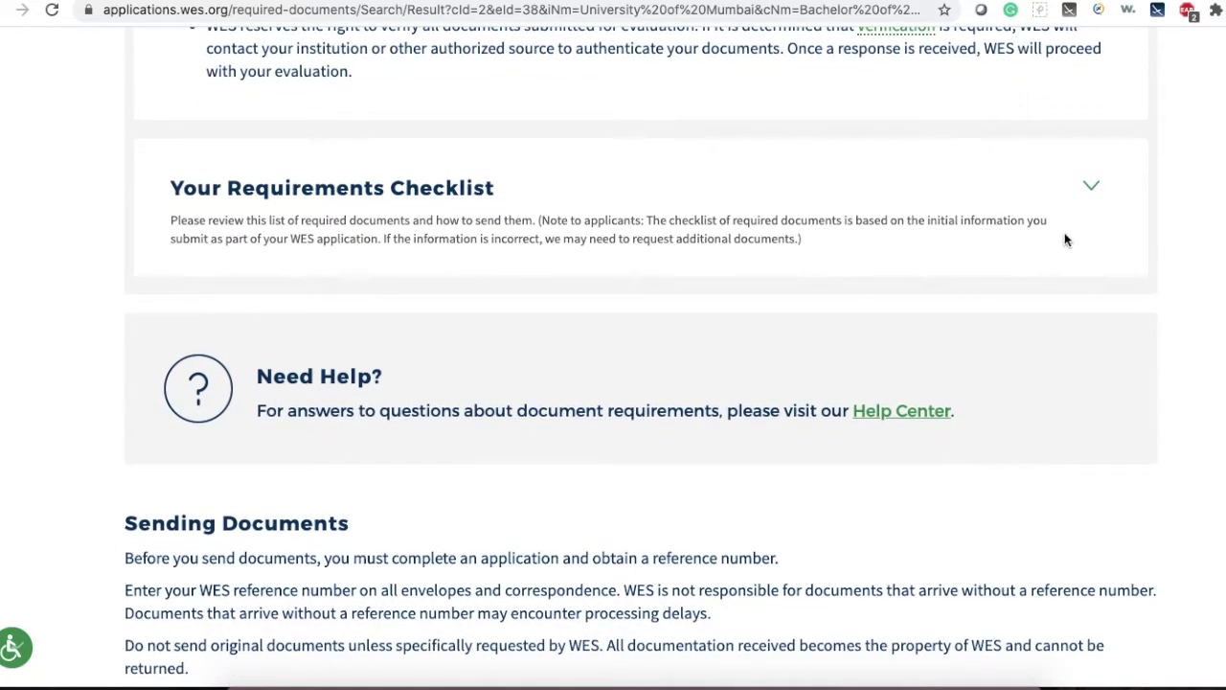
Expand Your Requirements Checklist and read the Degree Certificate and Statement of Marks requirements.
click(1092, 187)
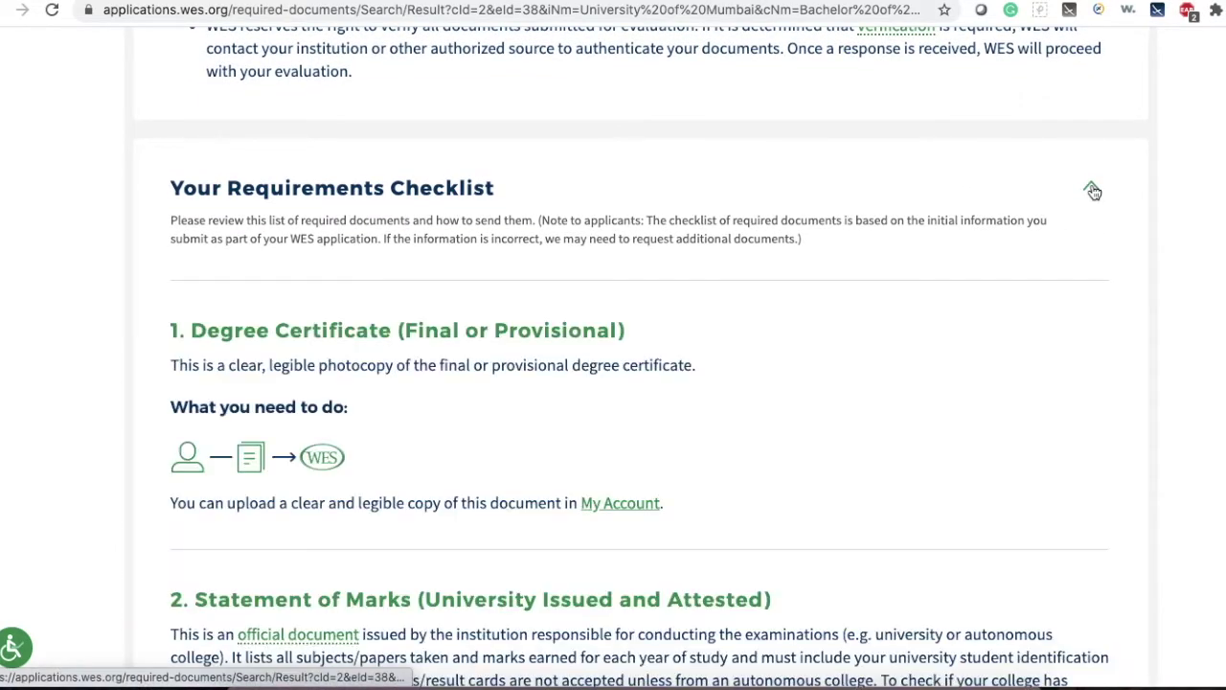
scroll(966, 388, down, 1)
scroll(966, 388, down, 2)
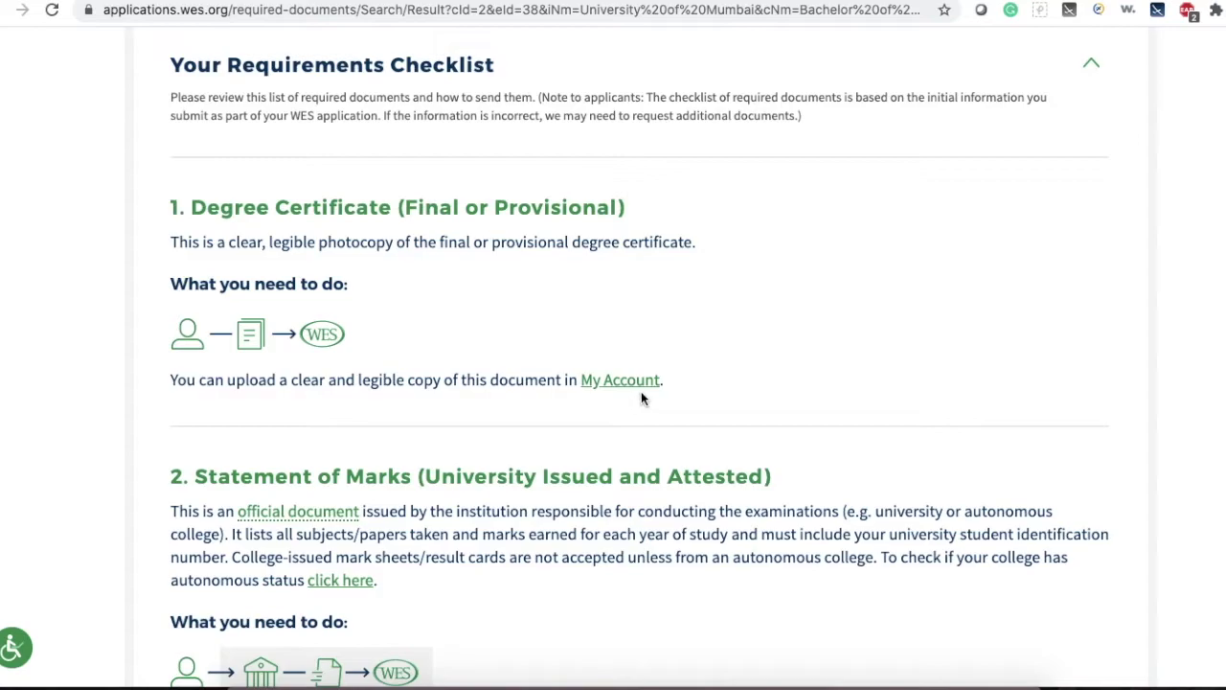
scroll(734, 378, down, 3)
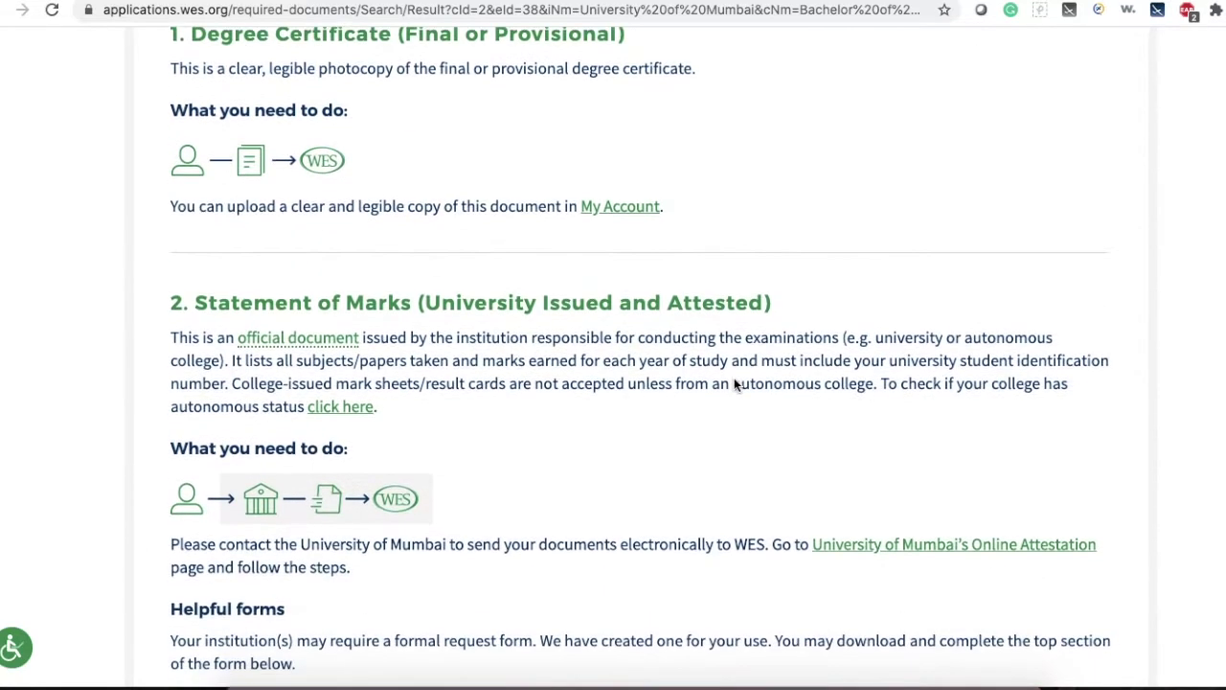
scroll(734, 378, down, 1)
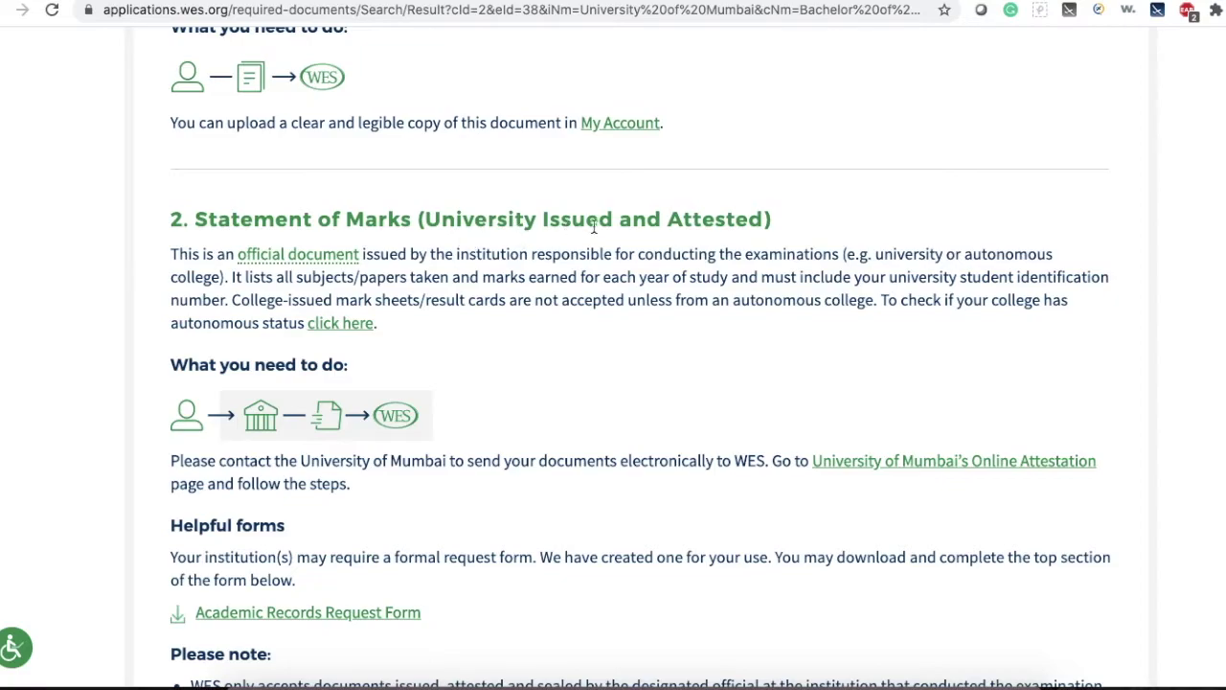
scroll(366, 273, down, 3)
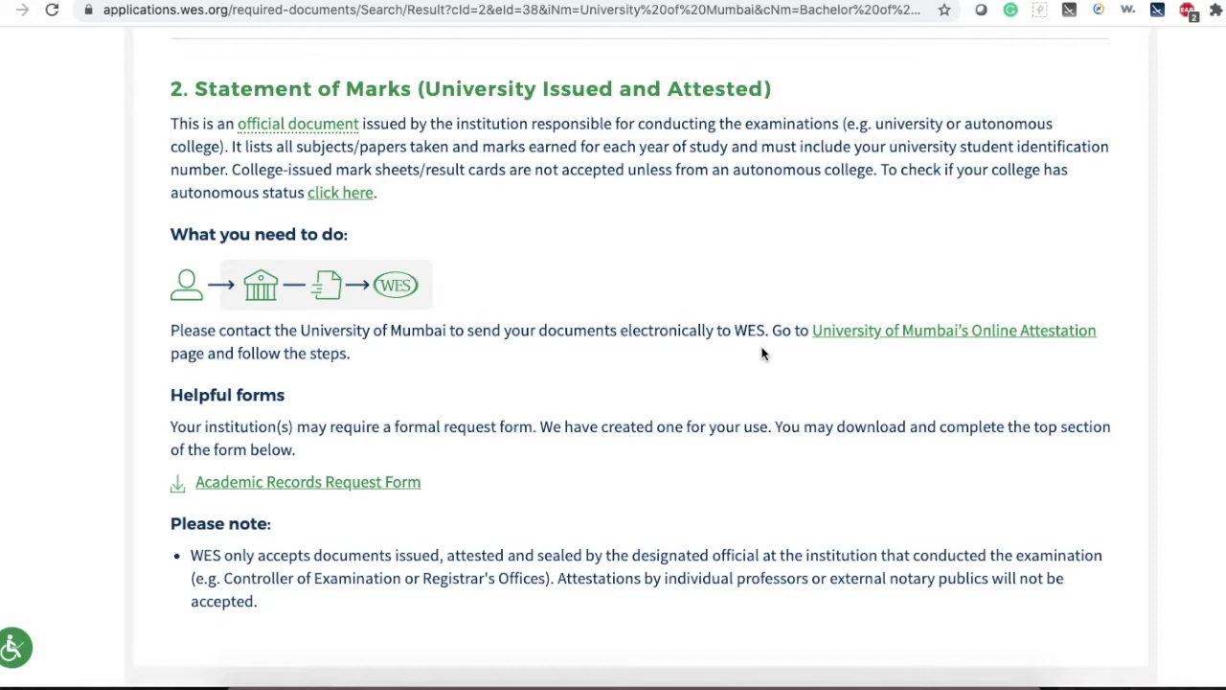
scroll(763, 353, down, 1)
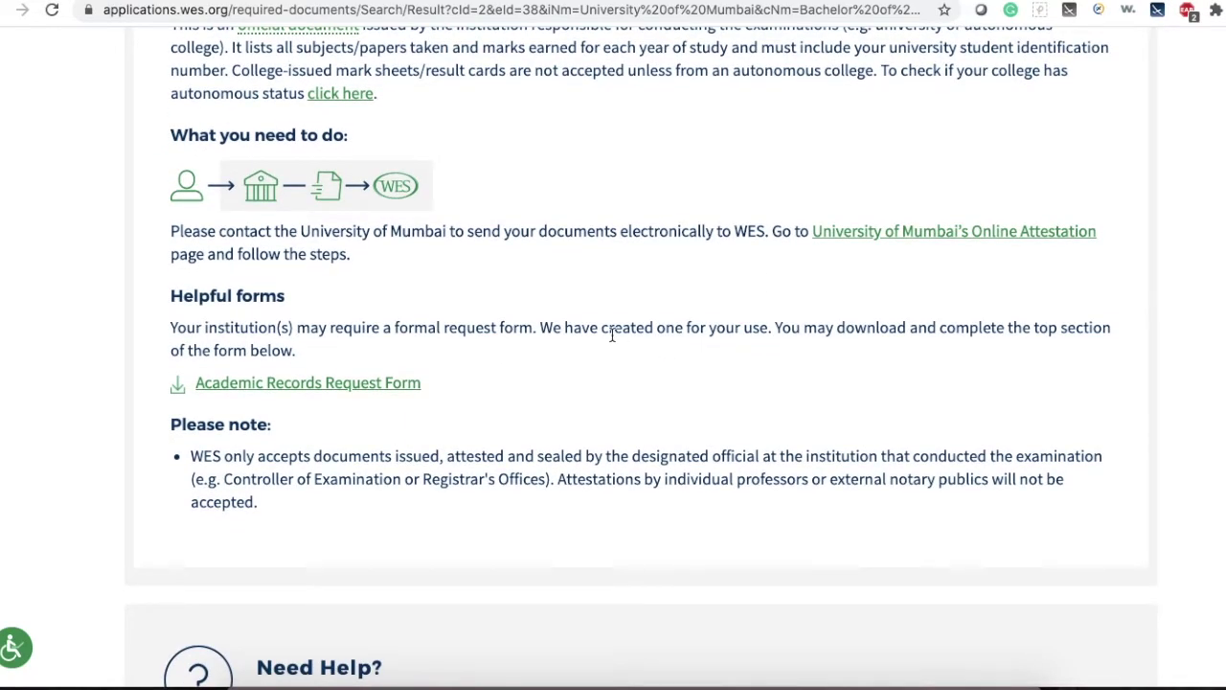
Open the Academic Records Request Form PDF and step through its applicant fields.
click(353, 385)
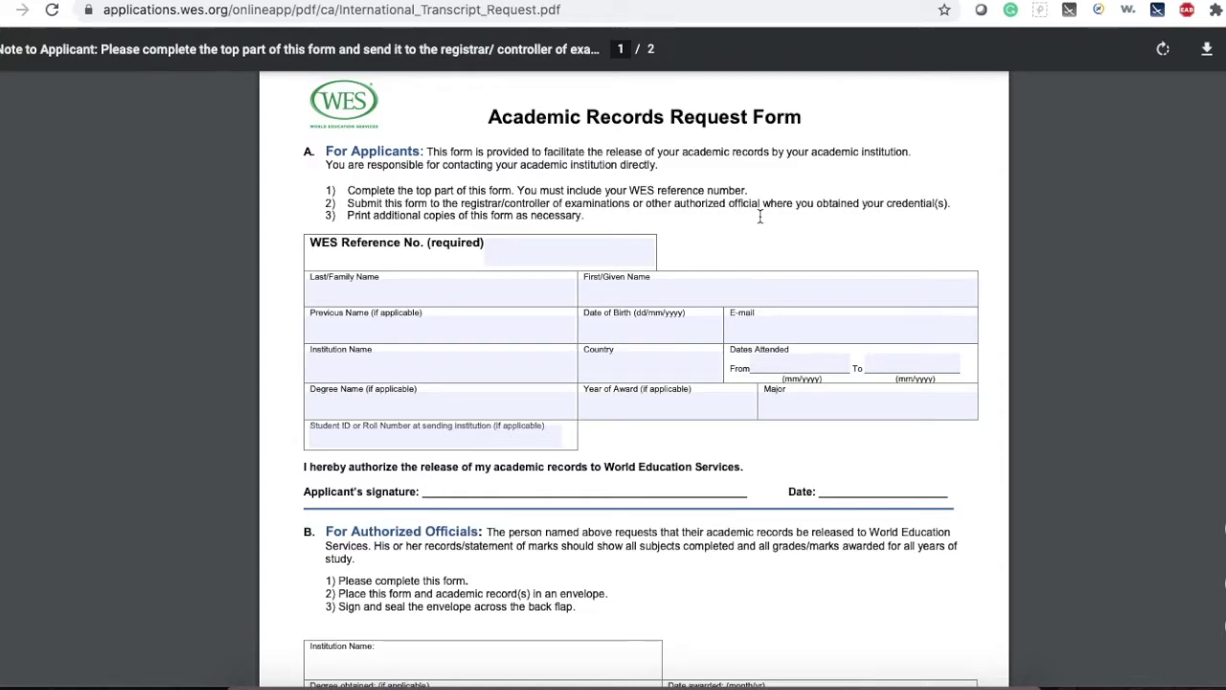
click(605, 248)
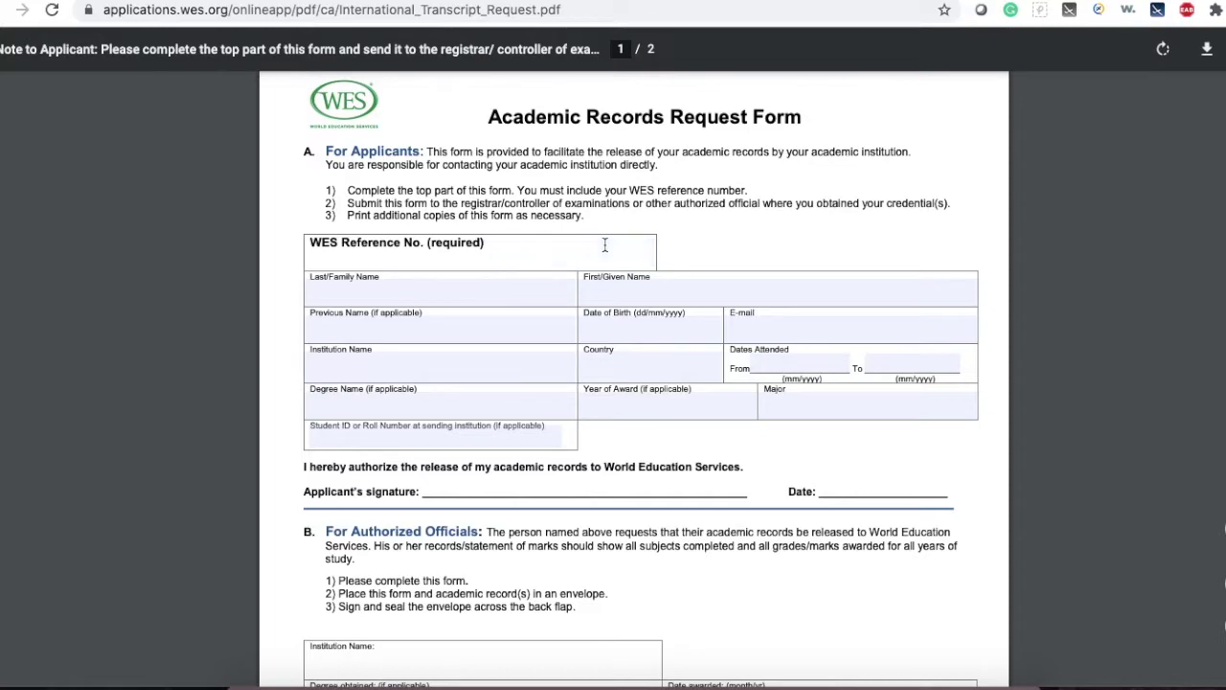
click(486, 284)
click(422, 357)
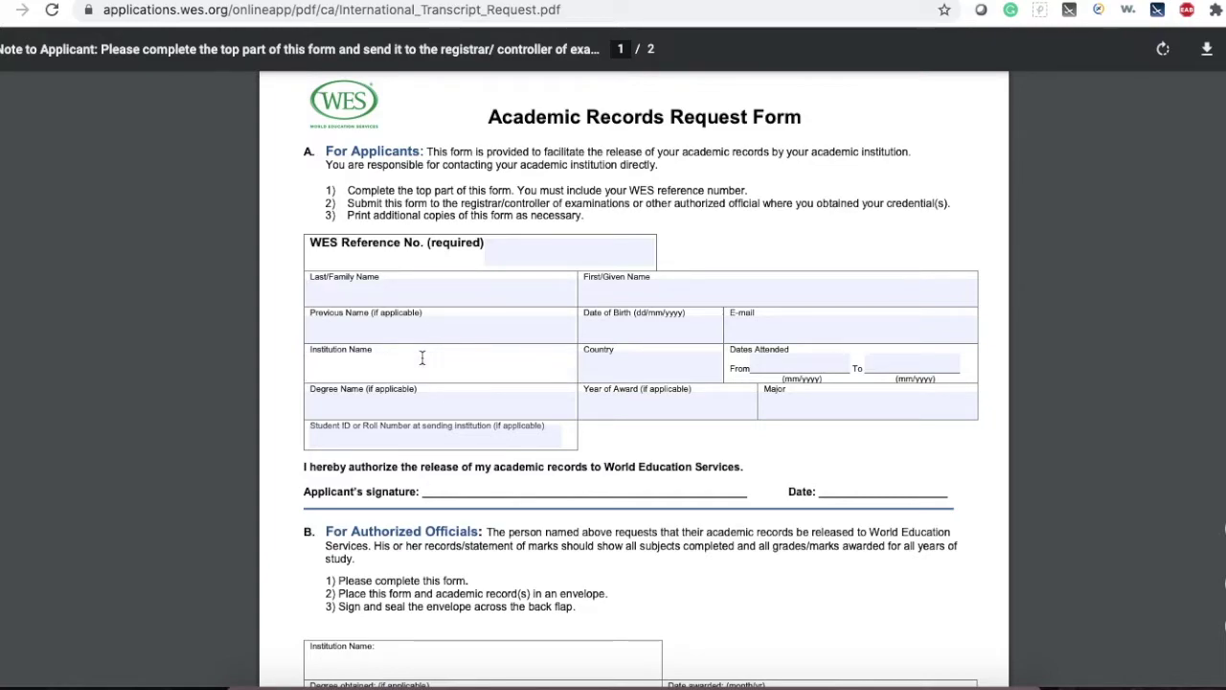
click(433, 411)
click(614, 410)
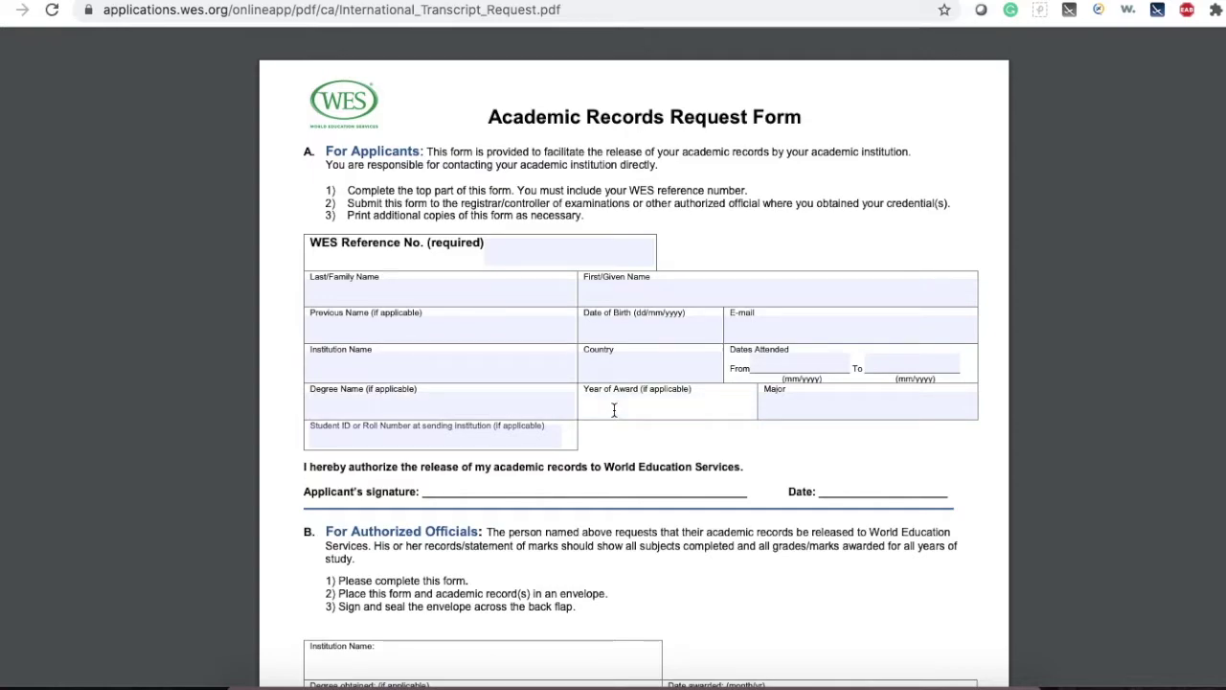
click(837, 412)
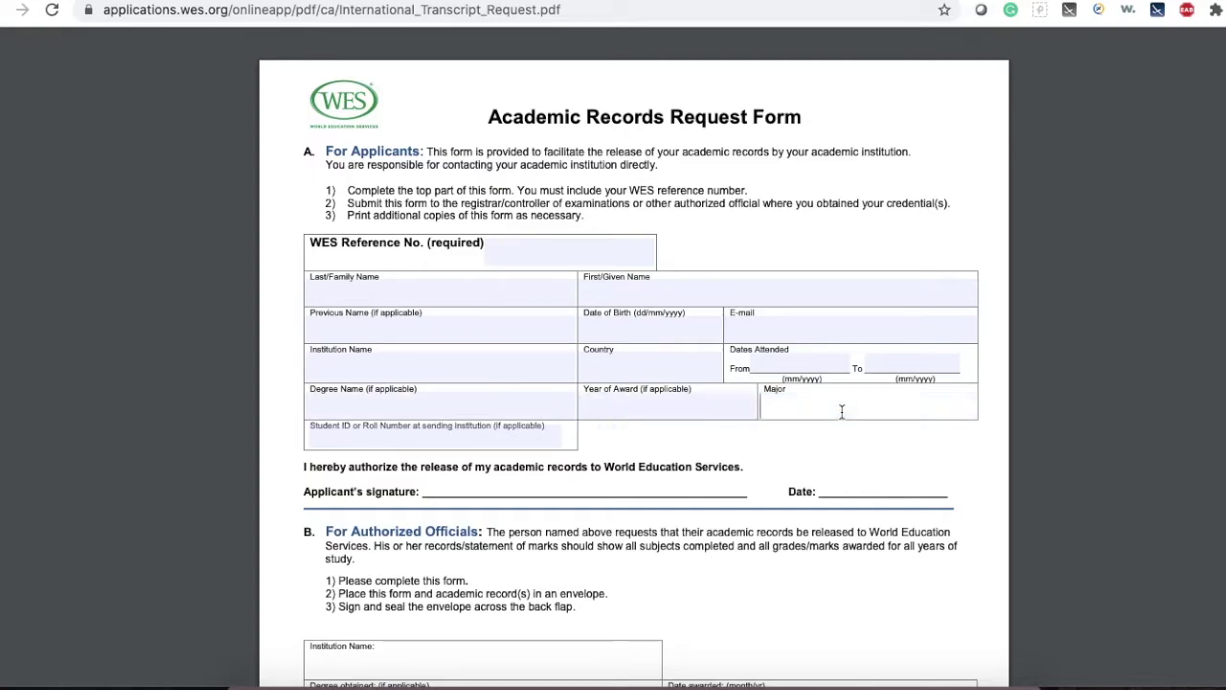
scroll(686, 425, down, 1)
click(461, 407)
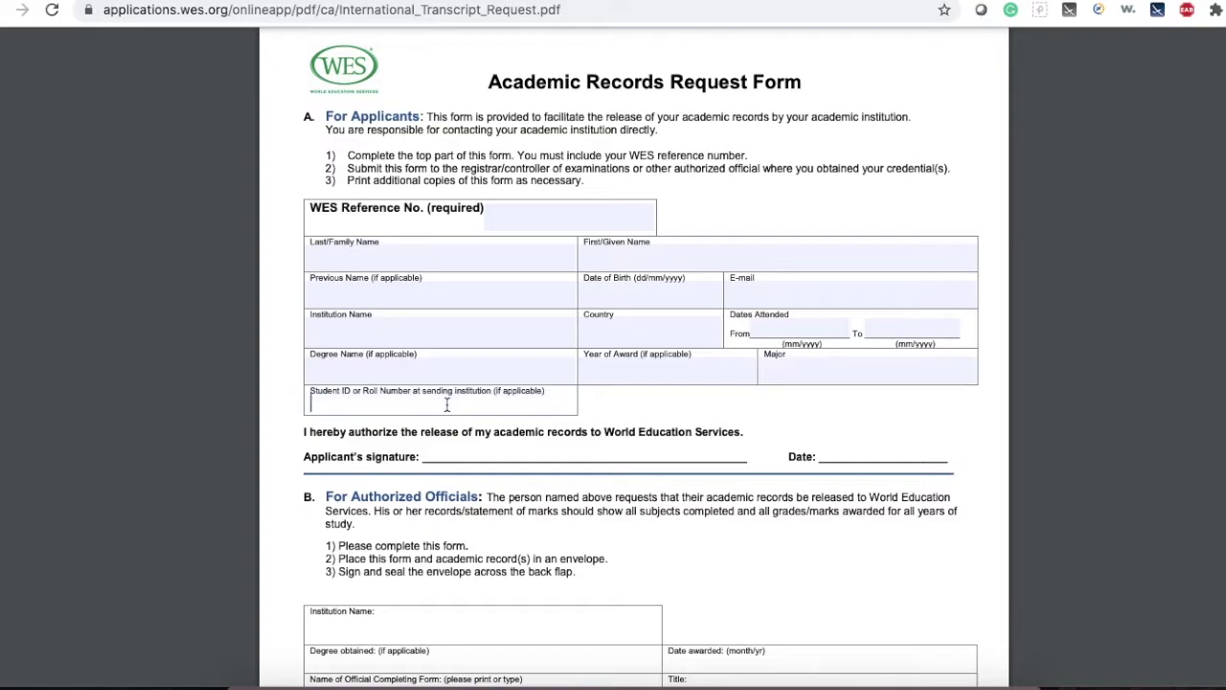
Scroll through the rest of the form and return to the WES tab.
scroll(642, 404, down, 2)
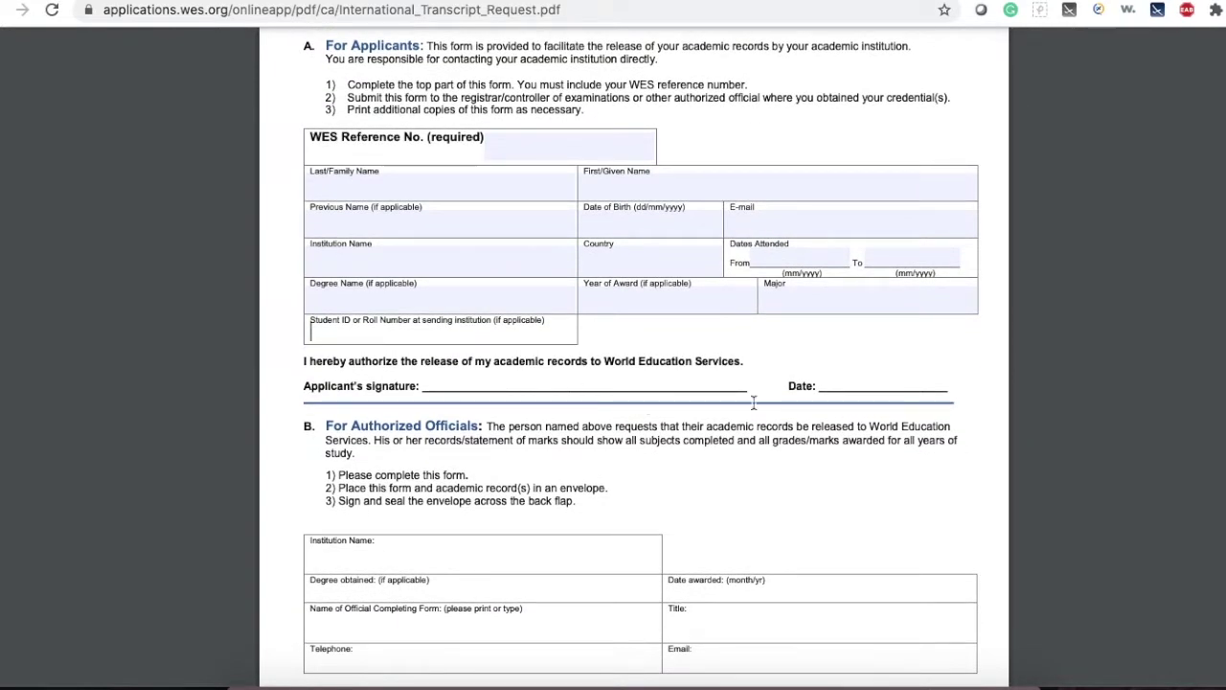
scroll(754, 403, down, 4)
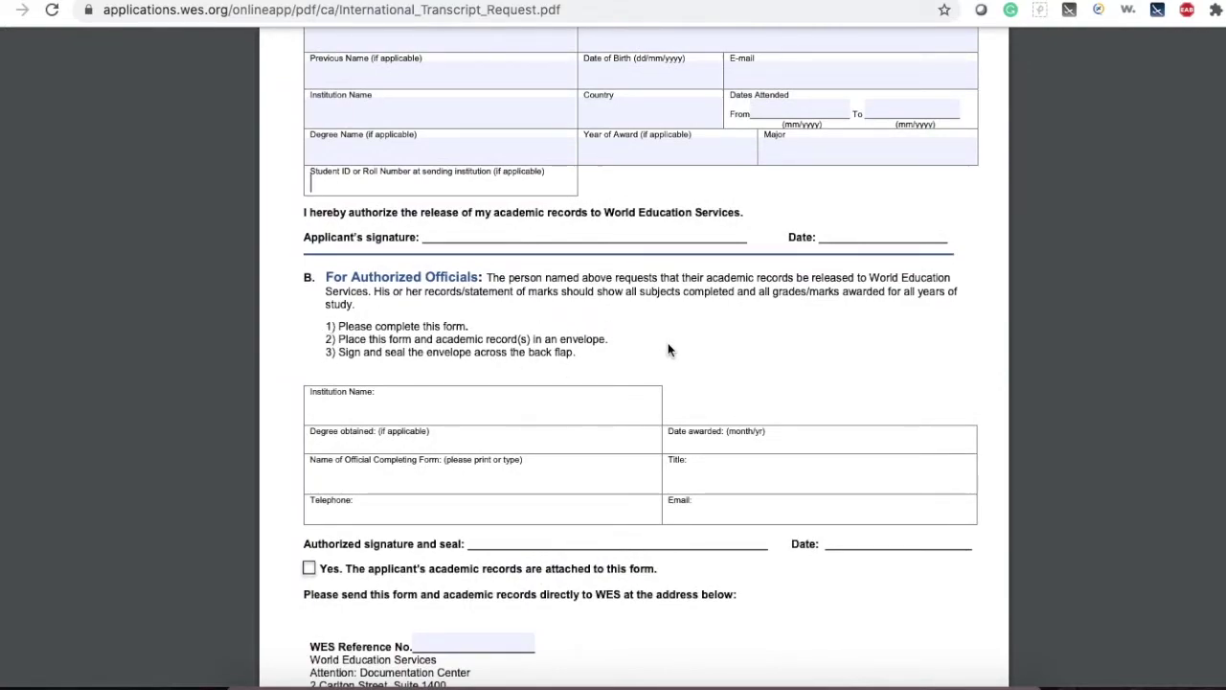
scroll(670, 317, down, 15)
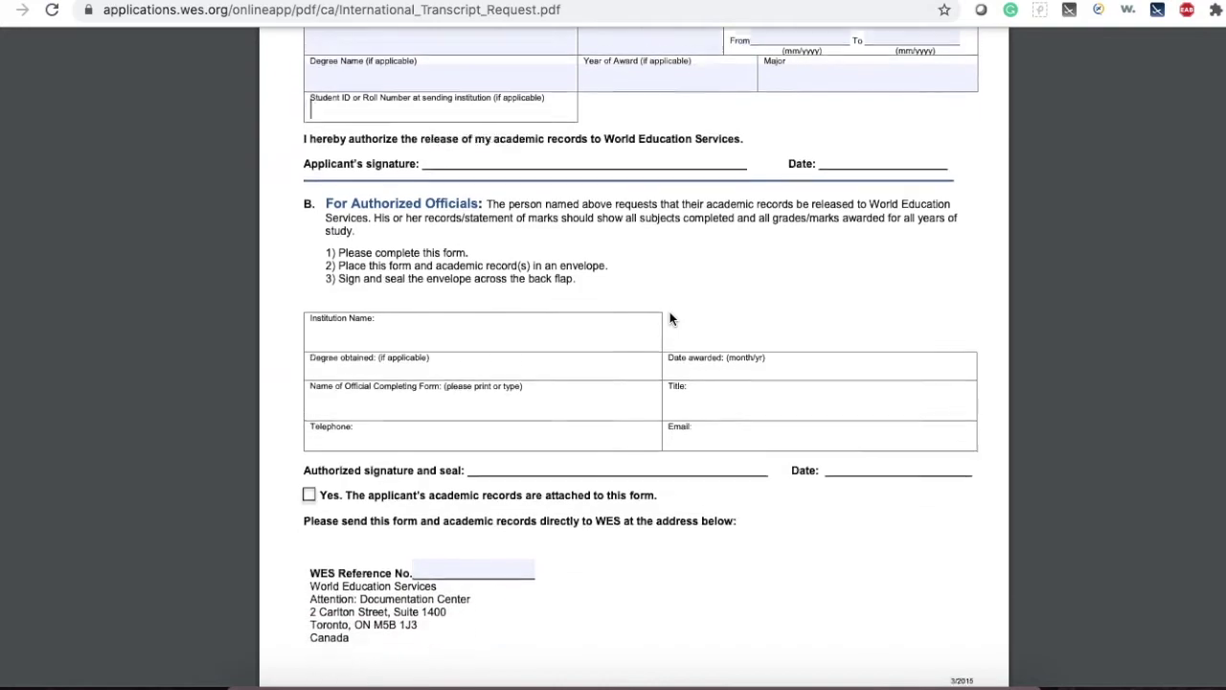
key(ctrl+Tab)
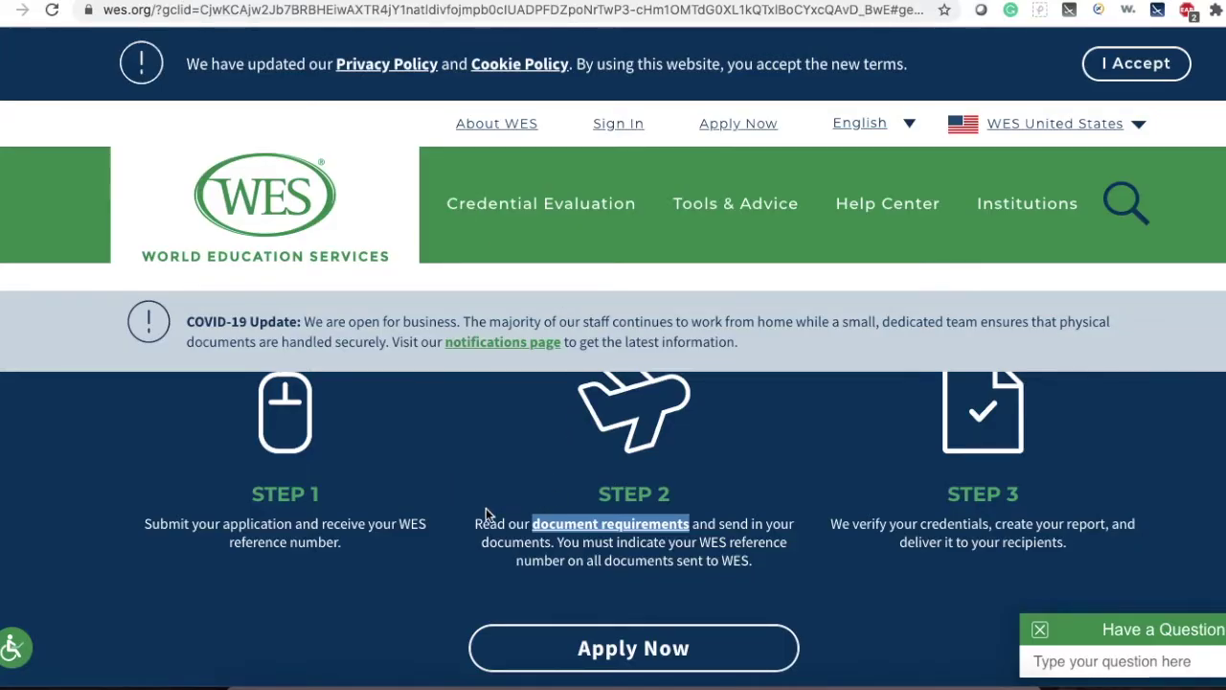
Start a new application via Apply Now, choosing Canada as where the evaluation will be used.
click(623, 665)
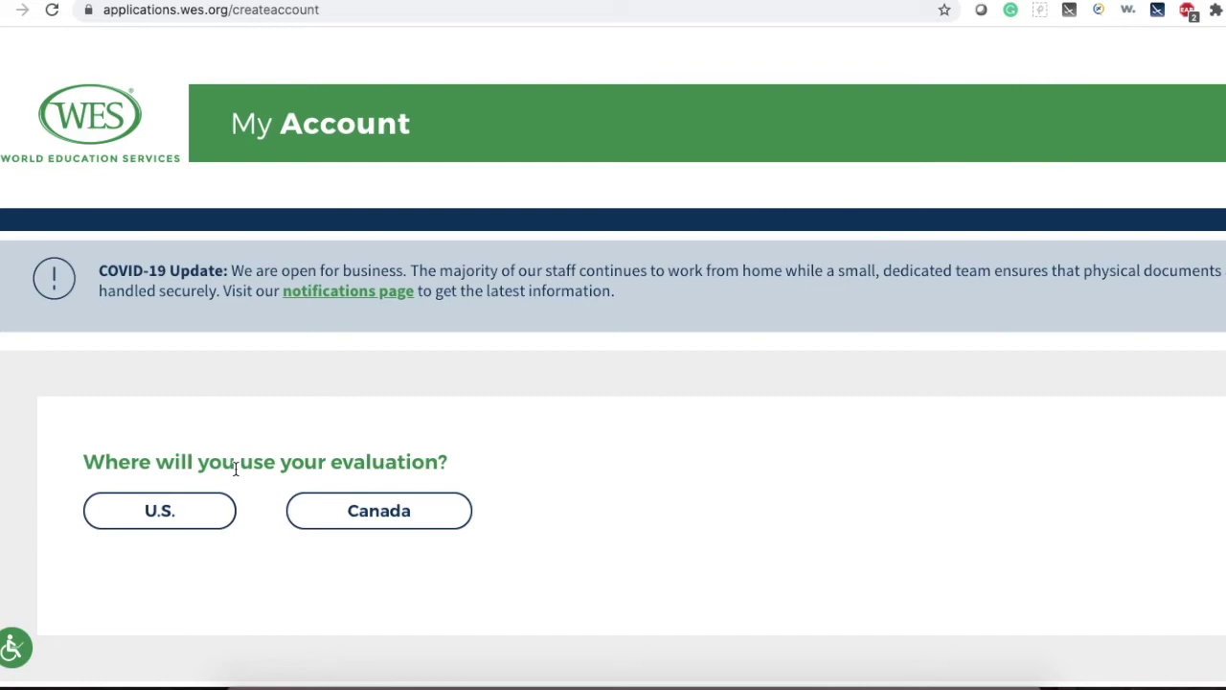
click(383, 521)
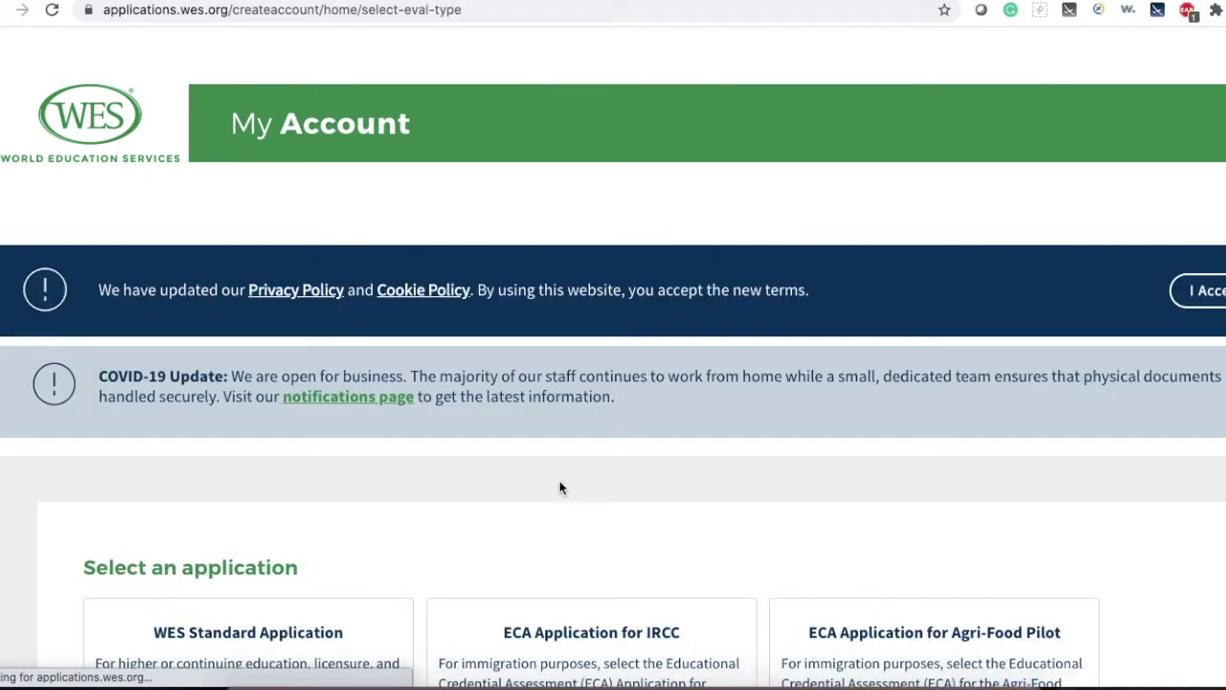
scroll(657, 452, down, 2)
scroll(657, 453, down, 1)
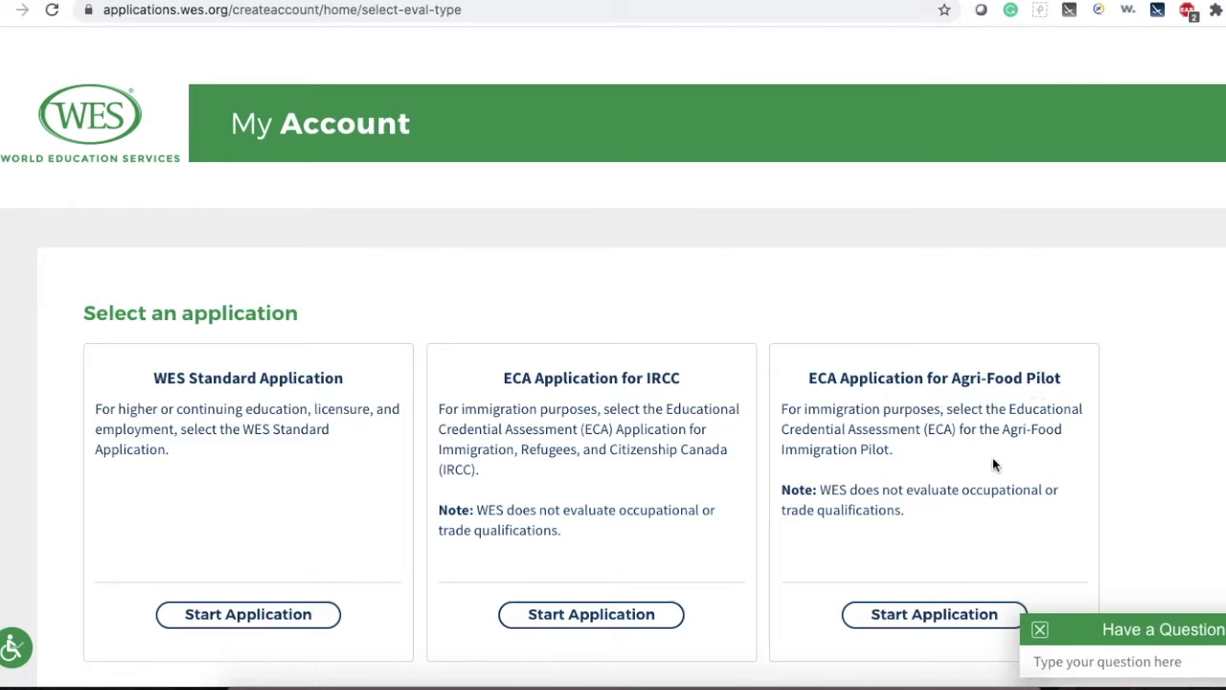
Start the ECA Application for IRCC from its application card.
scroll(990, 456, down, 1)
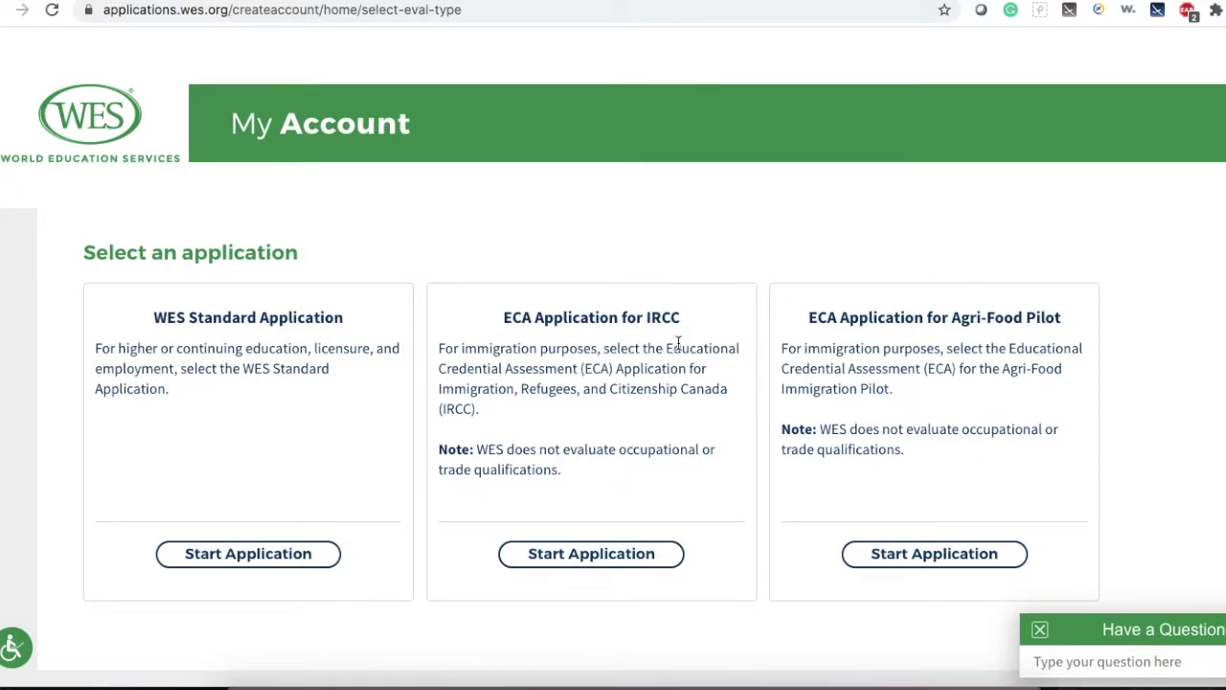
click(575, 554)
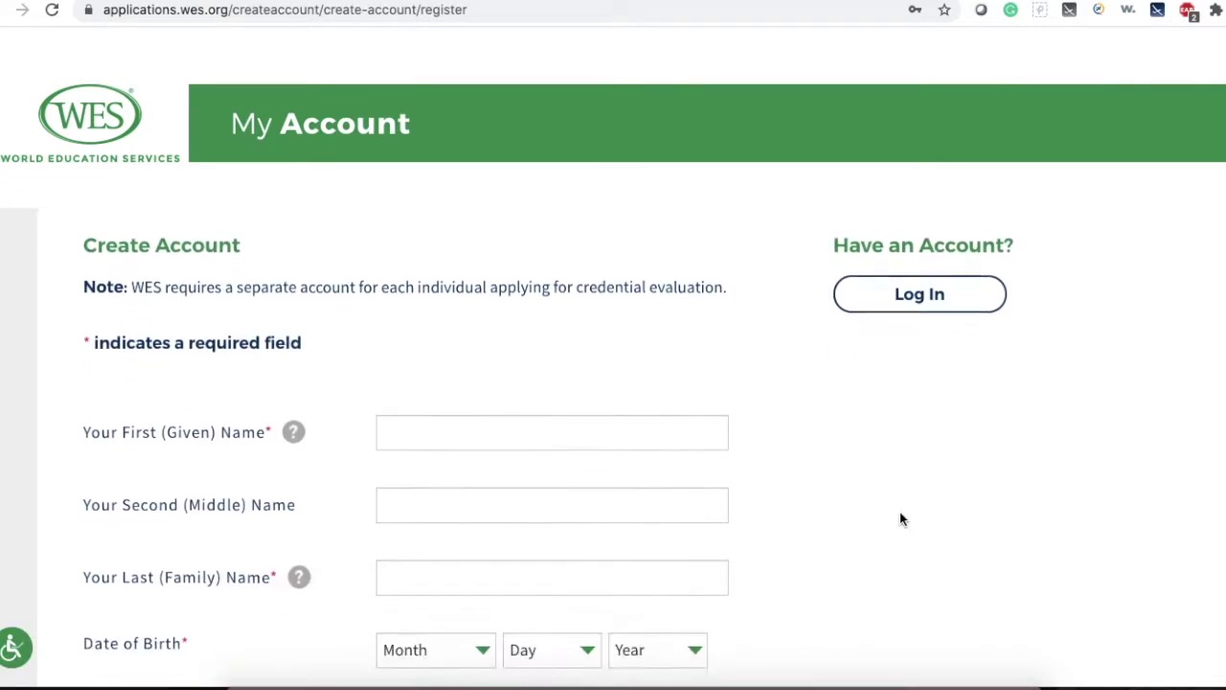
Enter the applicant's first and last name and select the date of birth.
click(562, 389)
text(Happy)
scroll(561, 424, down, 2)
click(501, 417)
text(World)
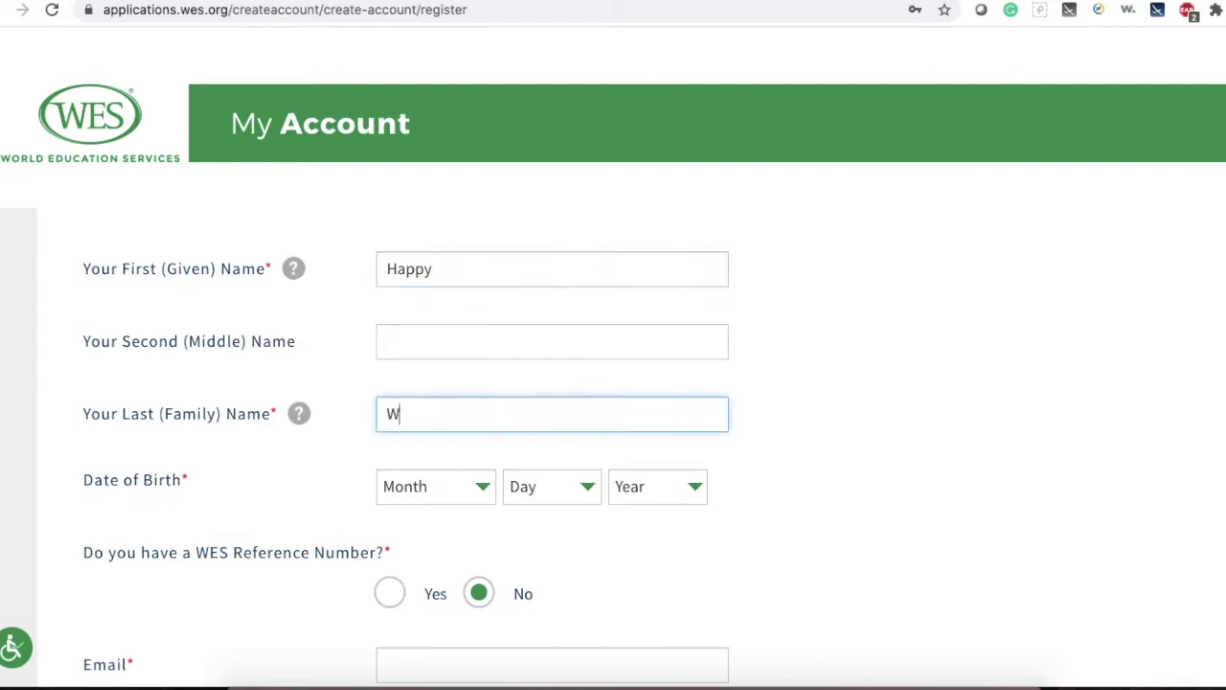
click(445, 487)
click(427, 512)
click(551, 486)
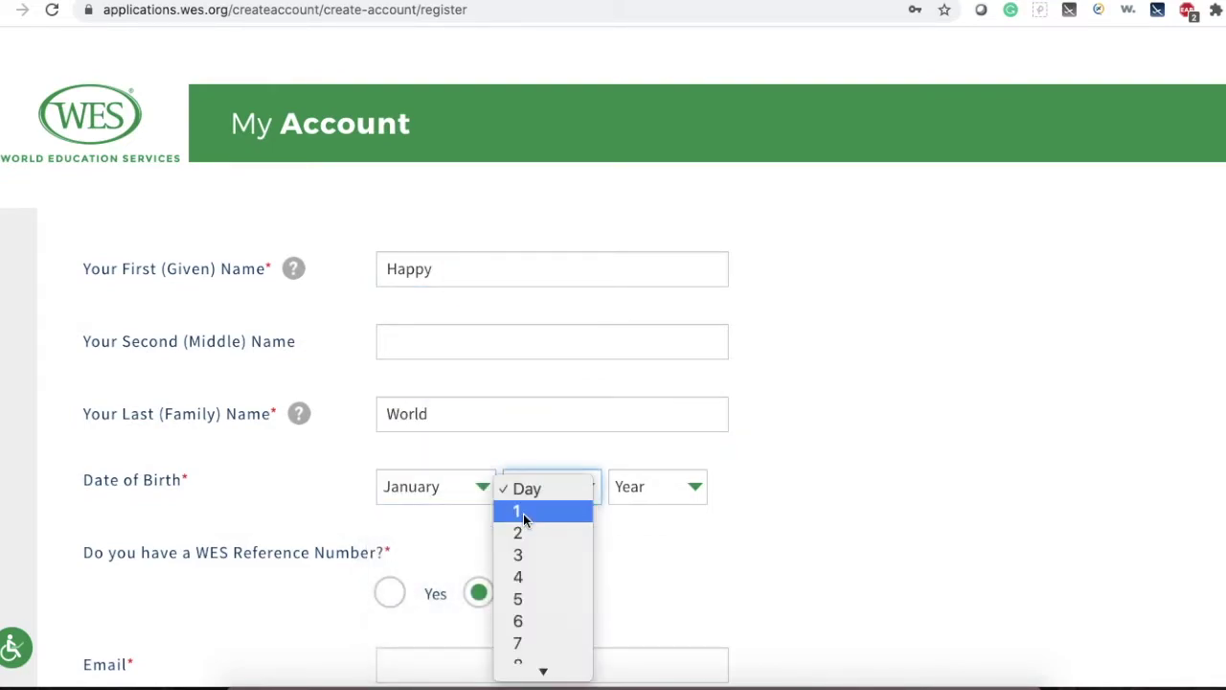
click(523, 513)
click(641, 493)
scroll(677, 580, down, 8)
scroll(677, 580, down, 3)
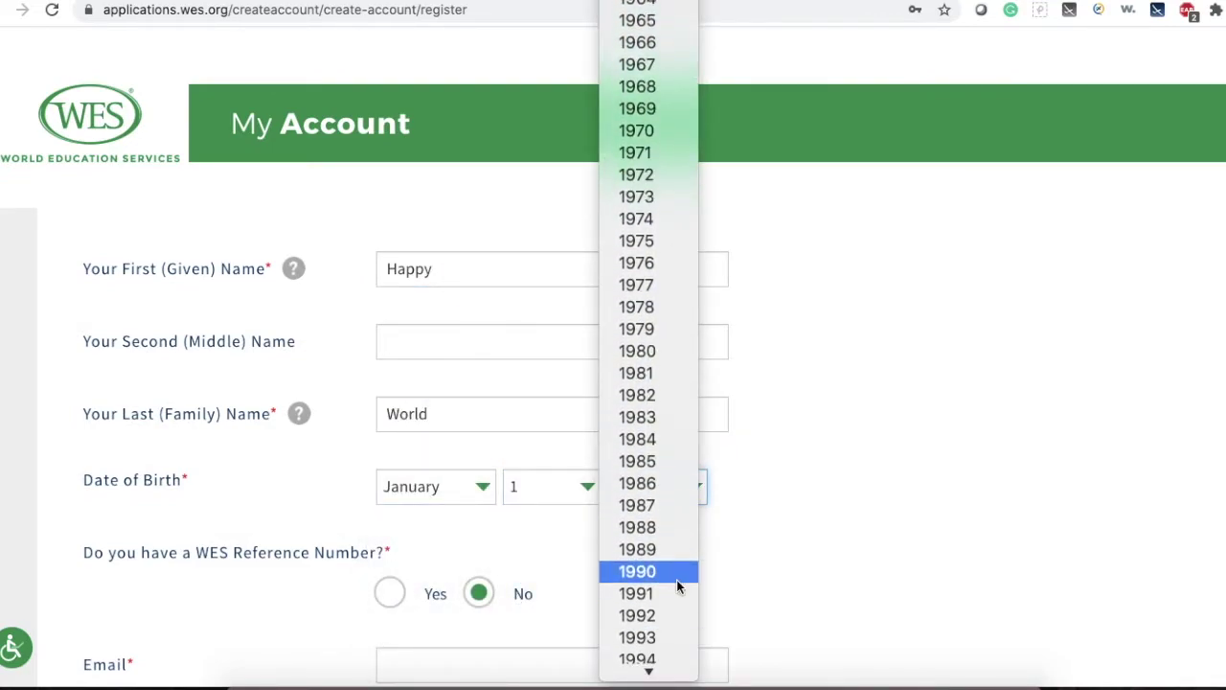
click(656, 527)
scroll(800, 506, down, 3)
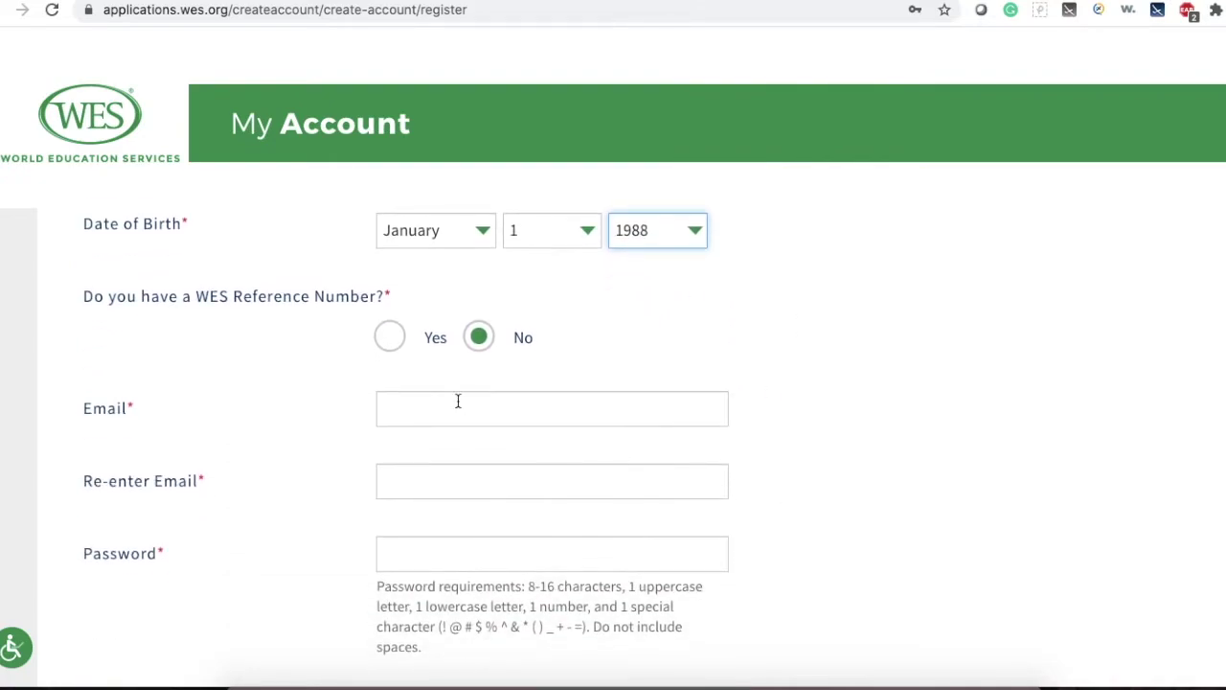
Enter the applicant's e-mail address and paste it into the confirmation field.
click(496, 406)
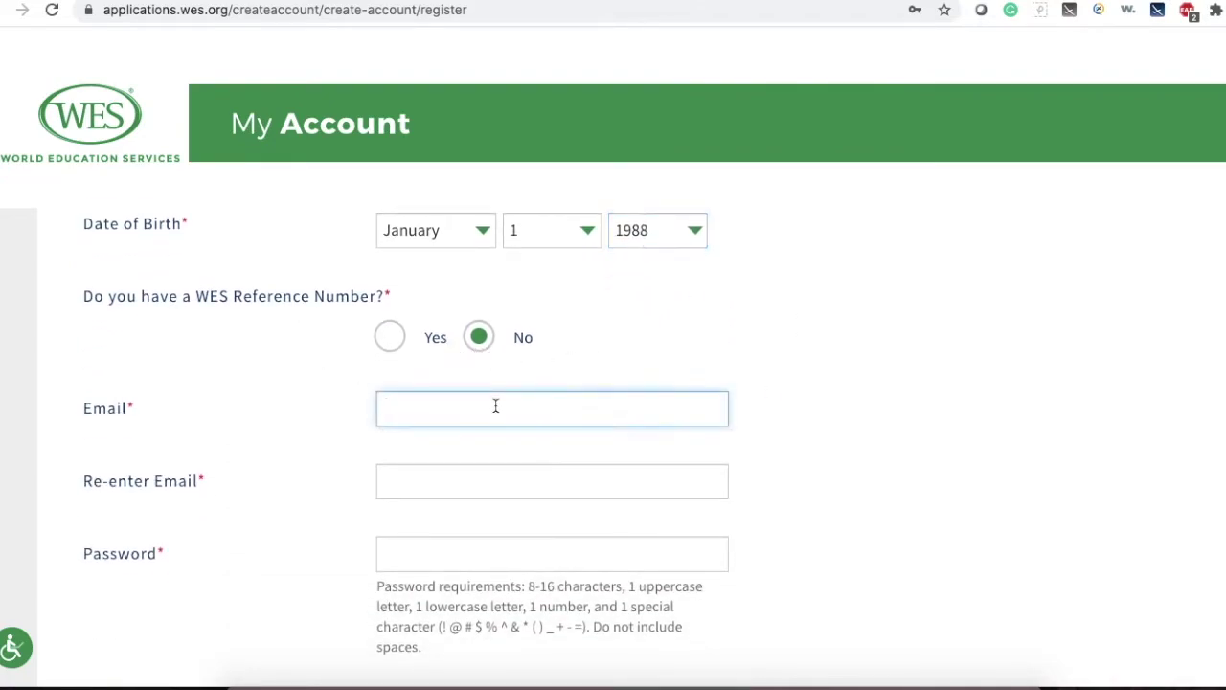
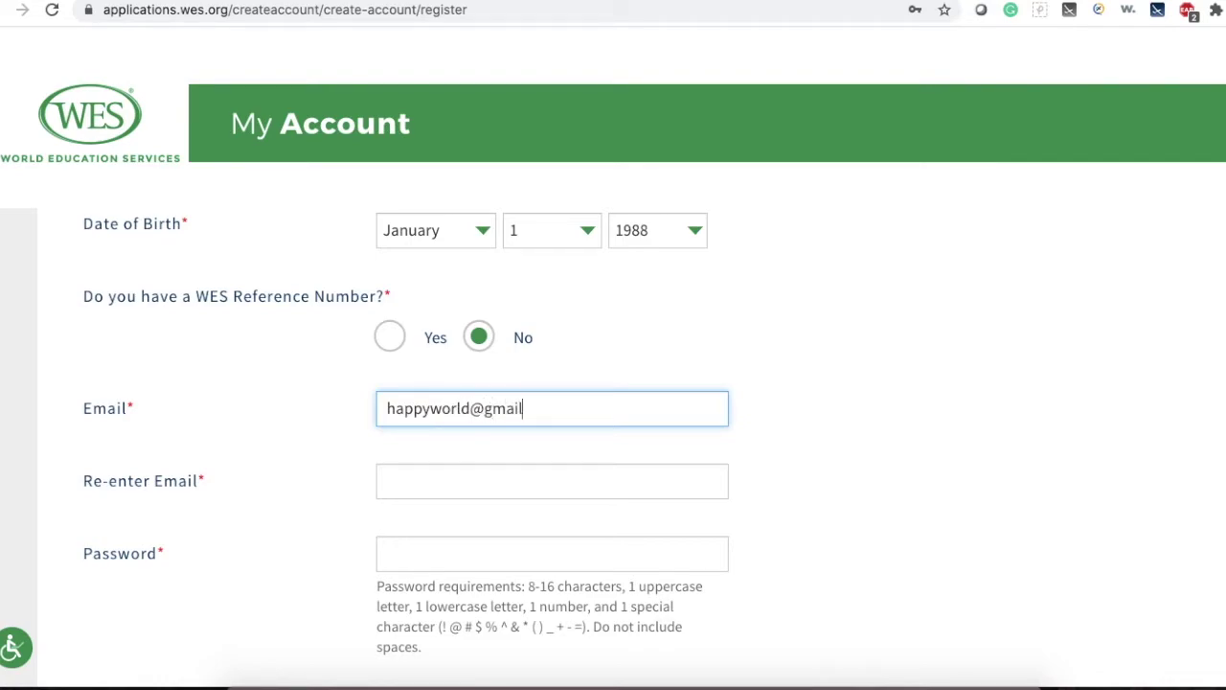
drag(594, 412, 345, 402)
key(ctrl+c)
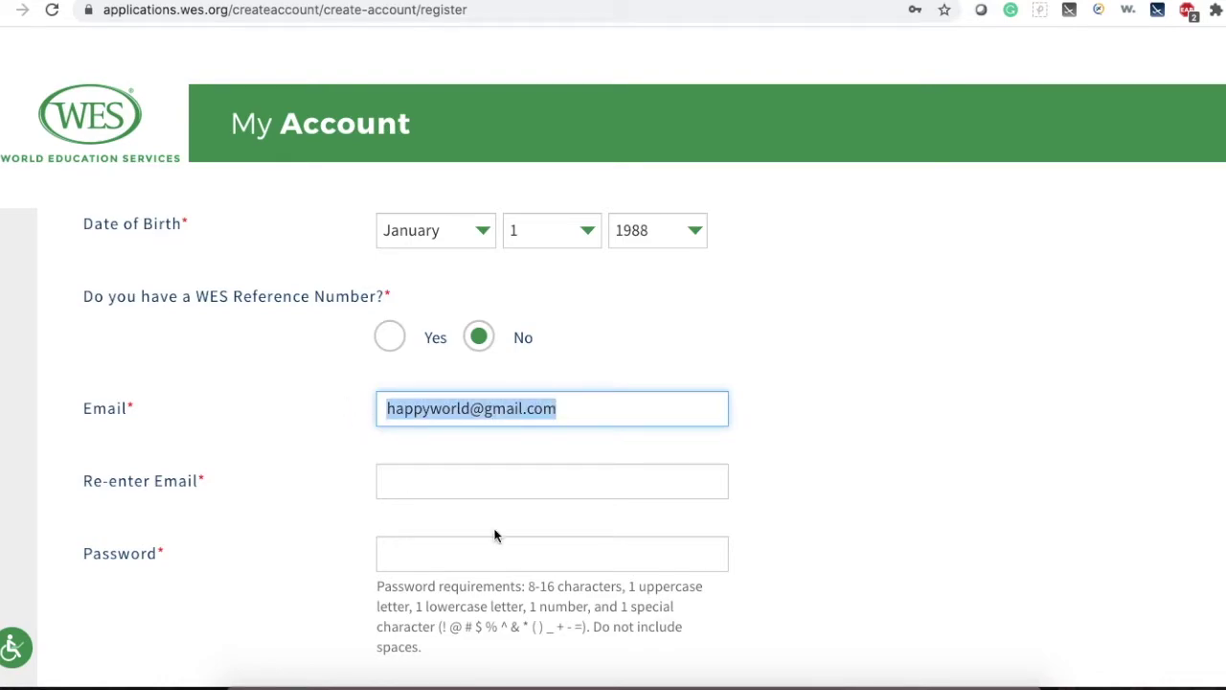
click(432, 485)
key(ctrl+v)
scroll(722, 508, down, 1)
Enter the account password, retype the confirmation to match, and create the account.
click(719, 535)
key(ctrl+v)
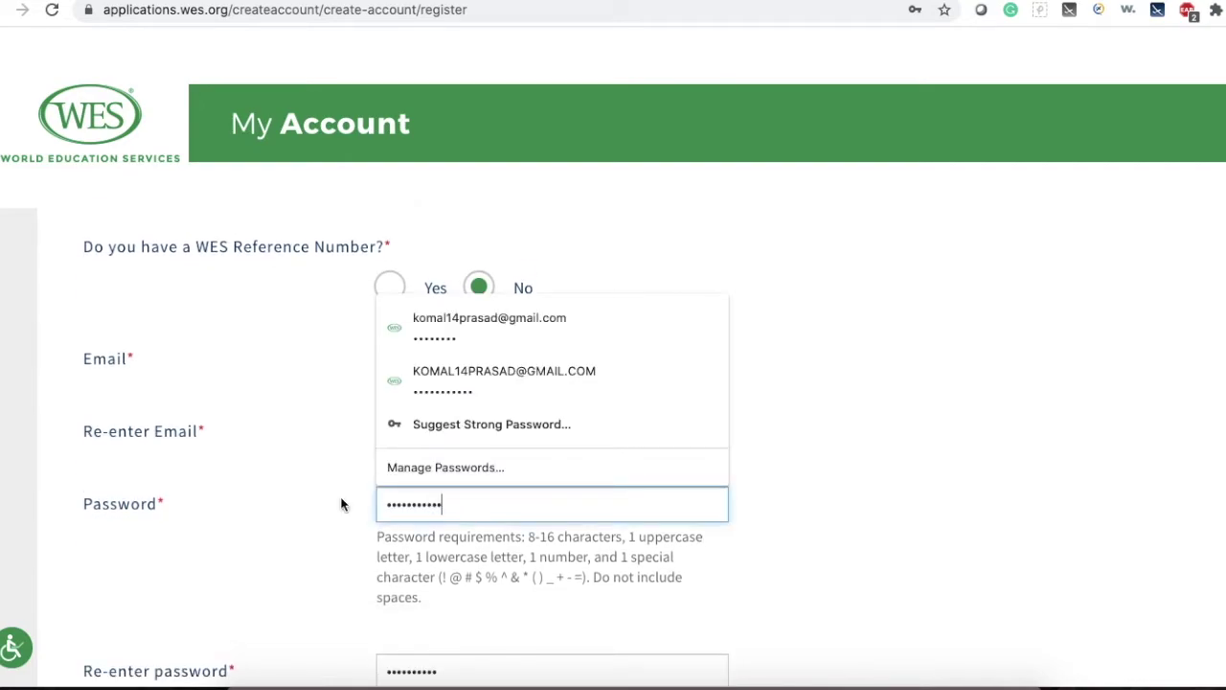
click(855, 540)
scroll(855, 540, down, 2)
click(497, 512)
key(BackSpace)
key(BackSpace)
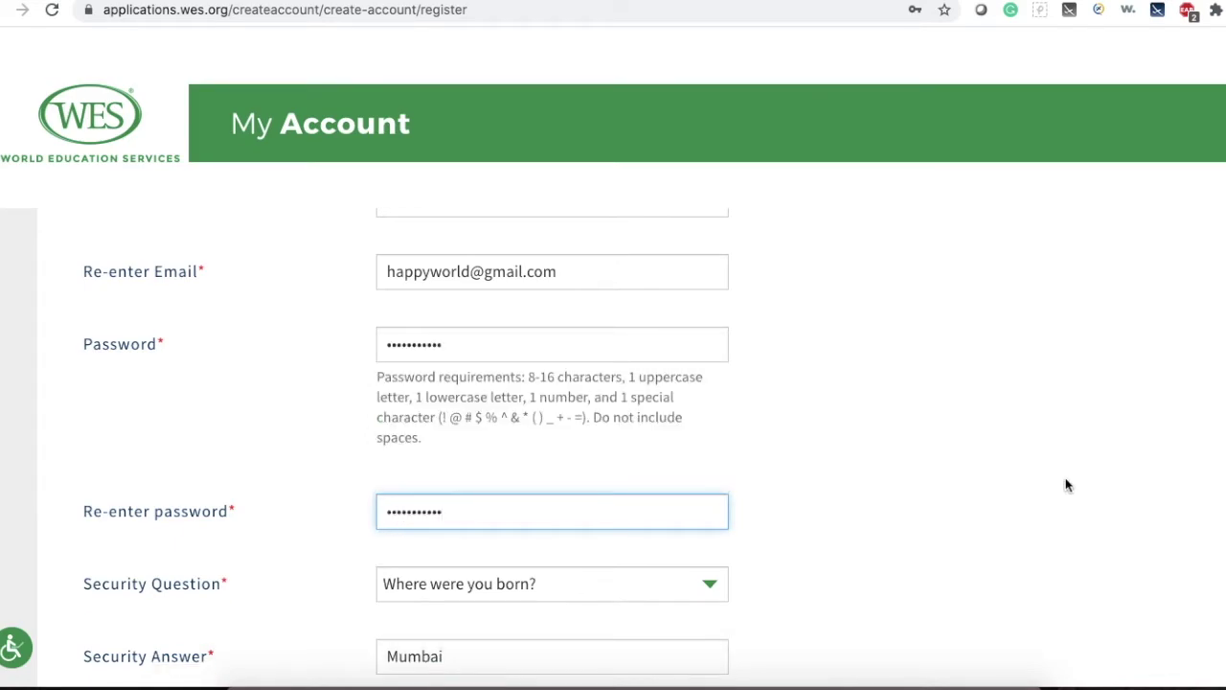
click(1039, 489)
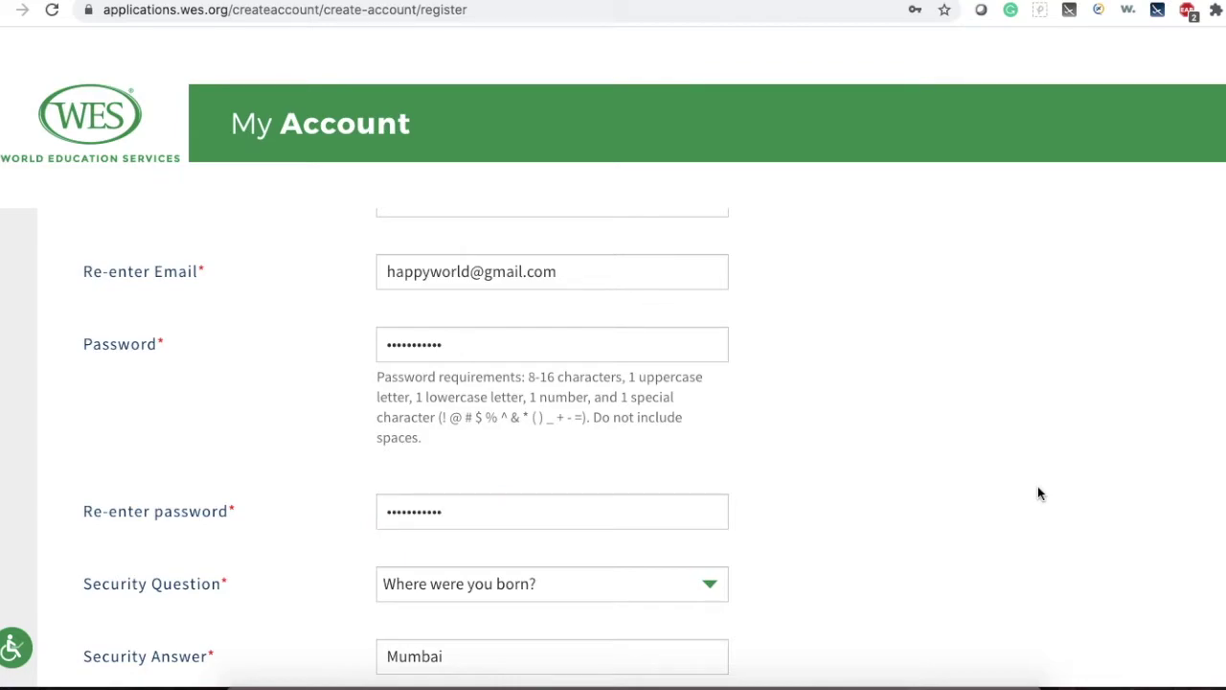
scroll(1040, 494, up, 1)
scroll(1040, 494, down, 4)
scroll(1040, 493, down, 2)
click(556, 646)
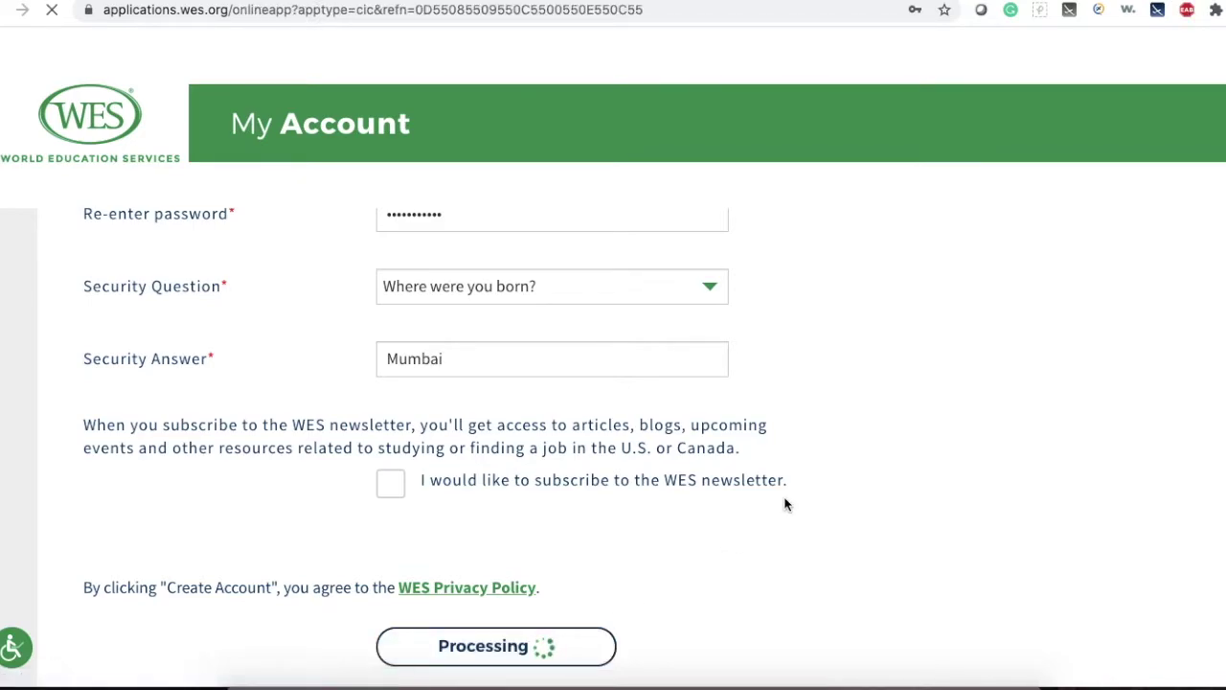
Set gender to Male and mailing country to United States of America.
scroll(783, 503, down, 5)
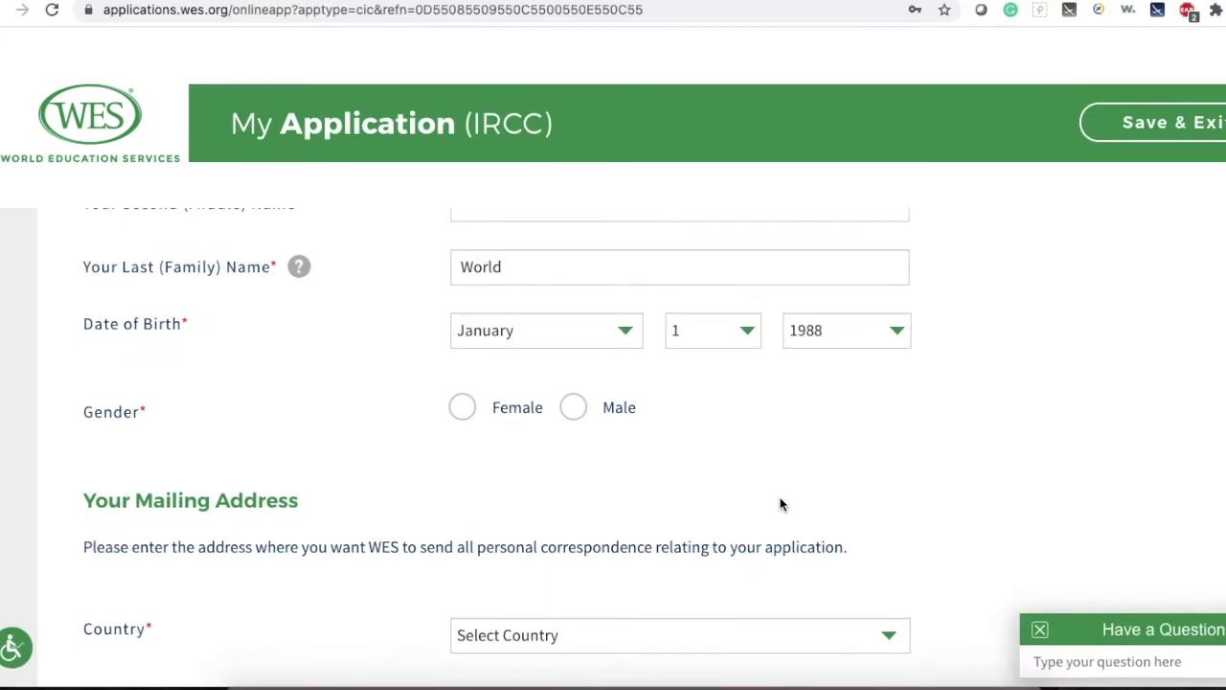
click(573, 408)
scroll(954, 444, down, 4)
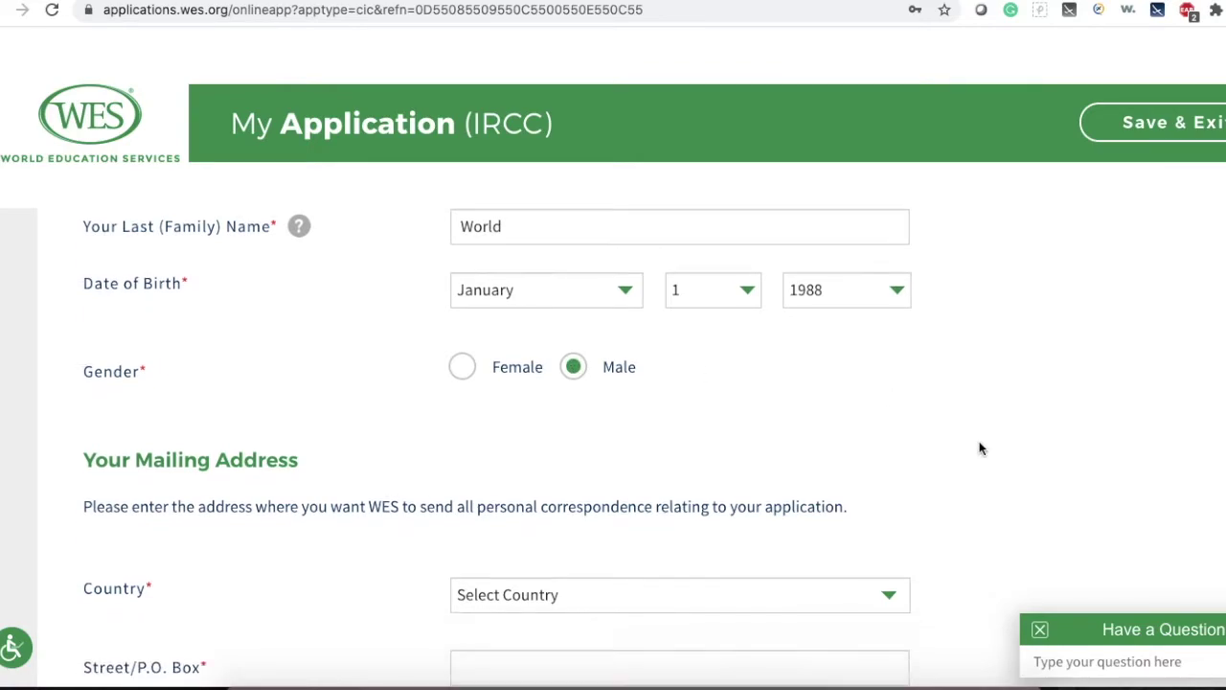
scroll(979, 448, up, 1)
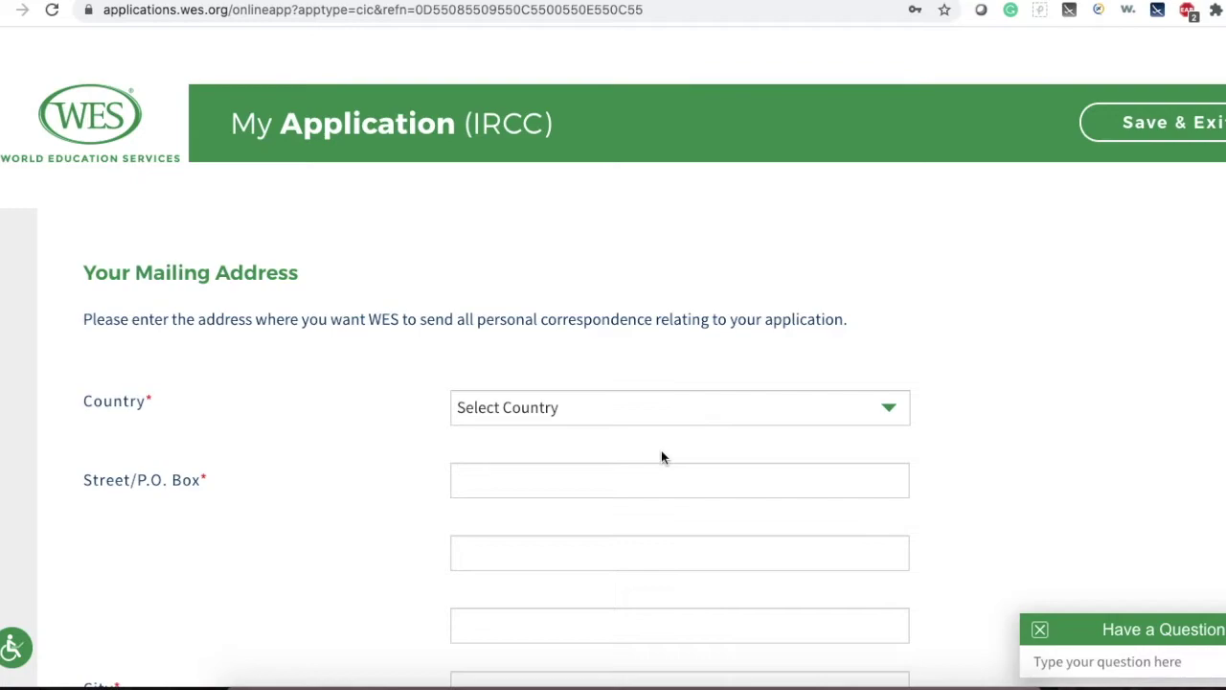
scroll(661, 457, down, 1)
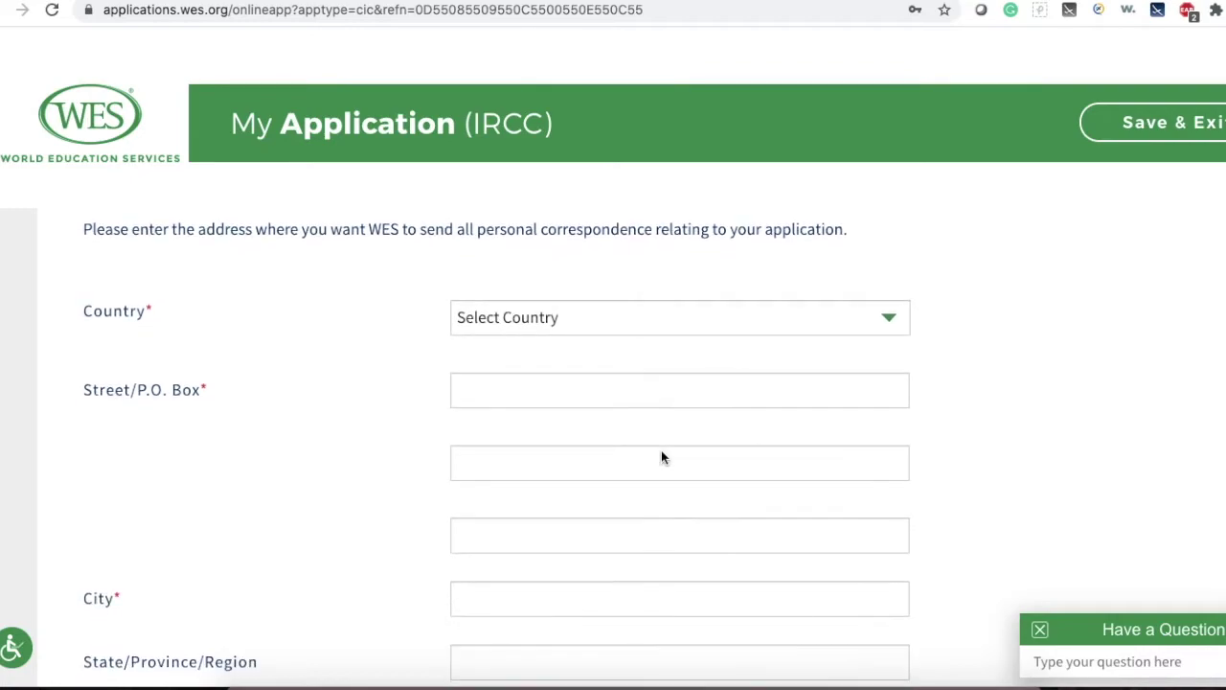
click(625, 326)
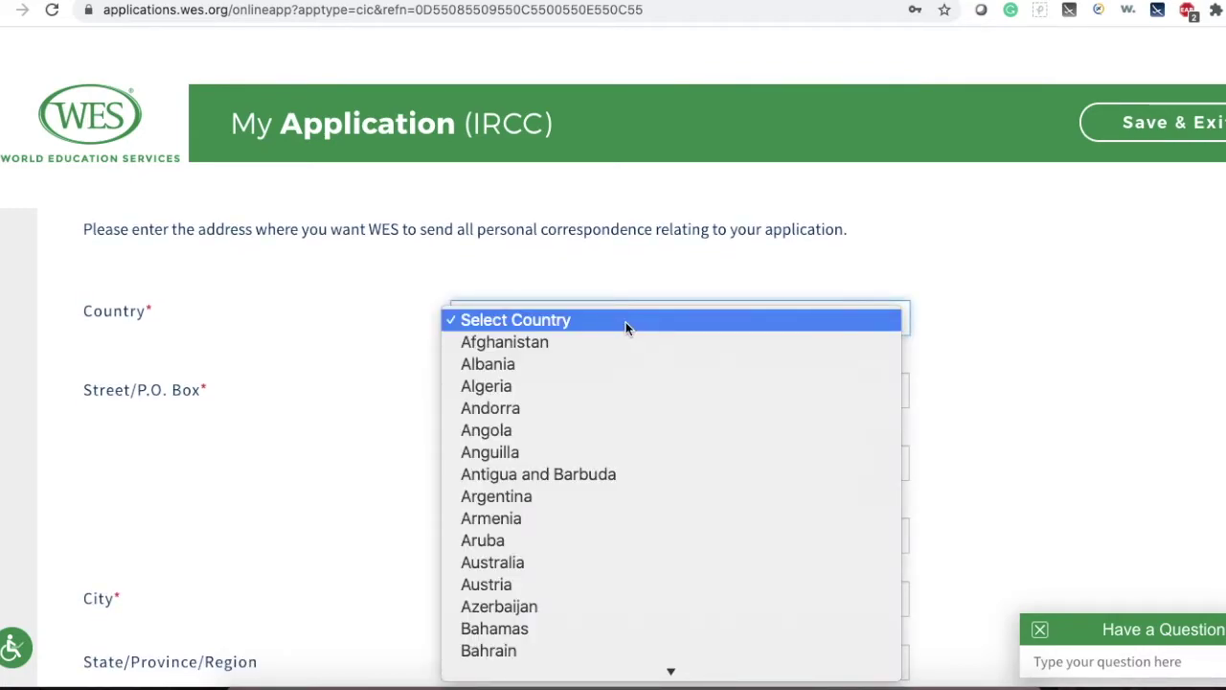
key(u)
key(z)
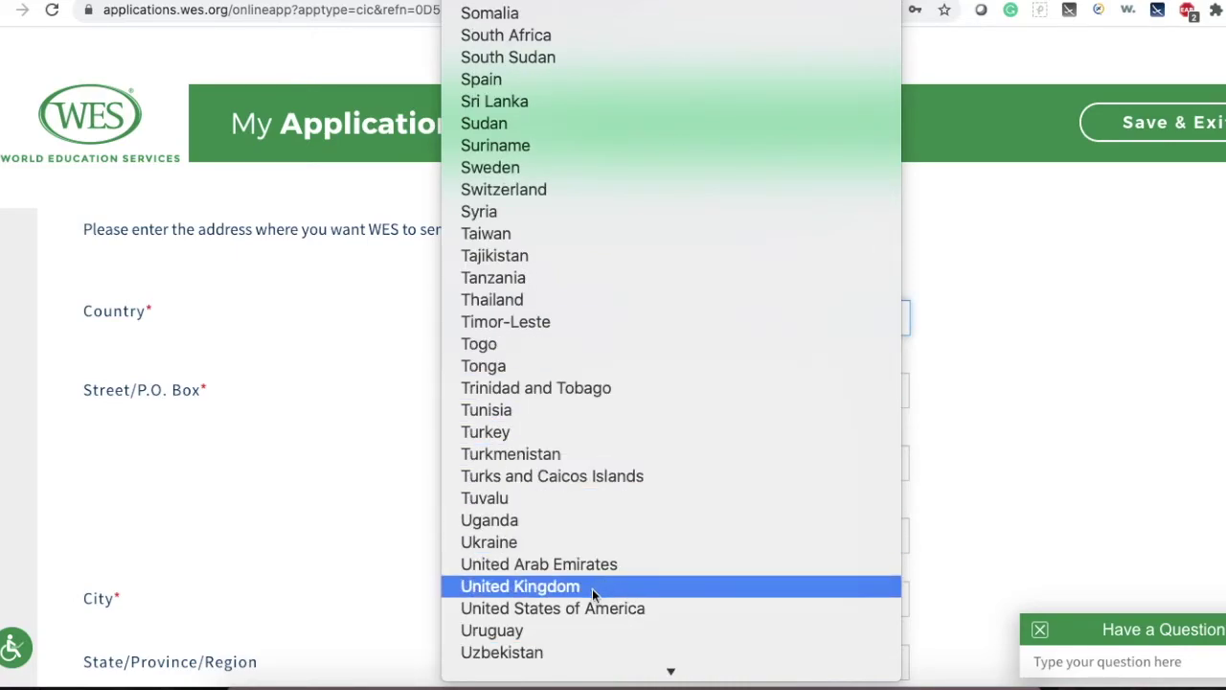
click(564, 610)
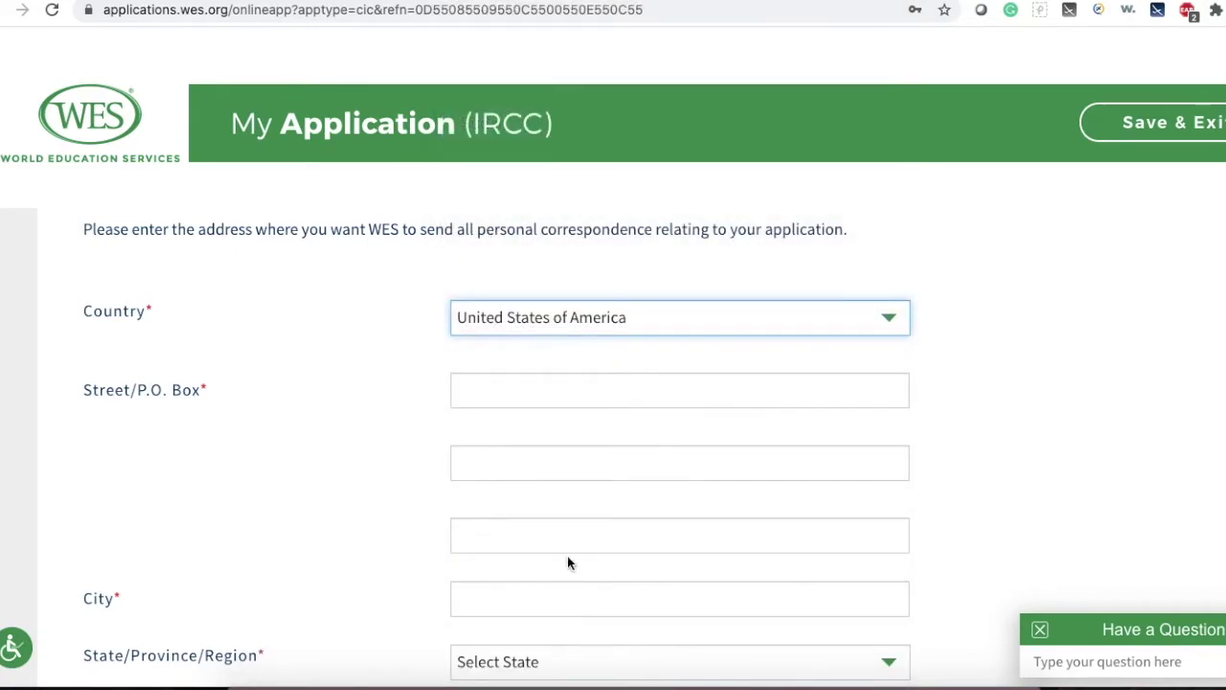
Fill in the street address, city and ZIP code, plus a U.S./Canada telephone number.
click(581, 395)
text(South B)
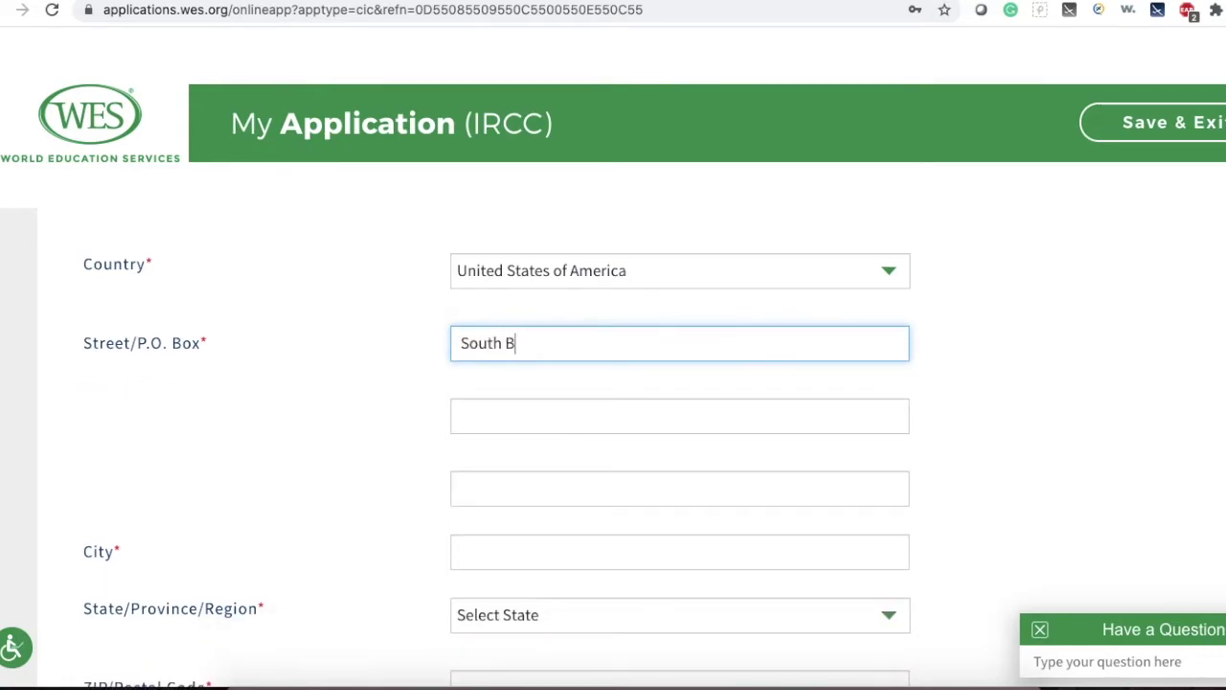
text(urnside Avenue)
click(548, 550)
text(Los An)
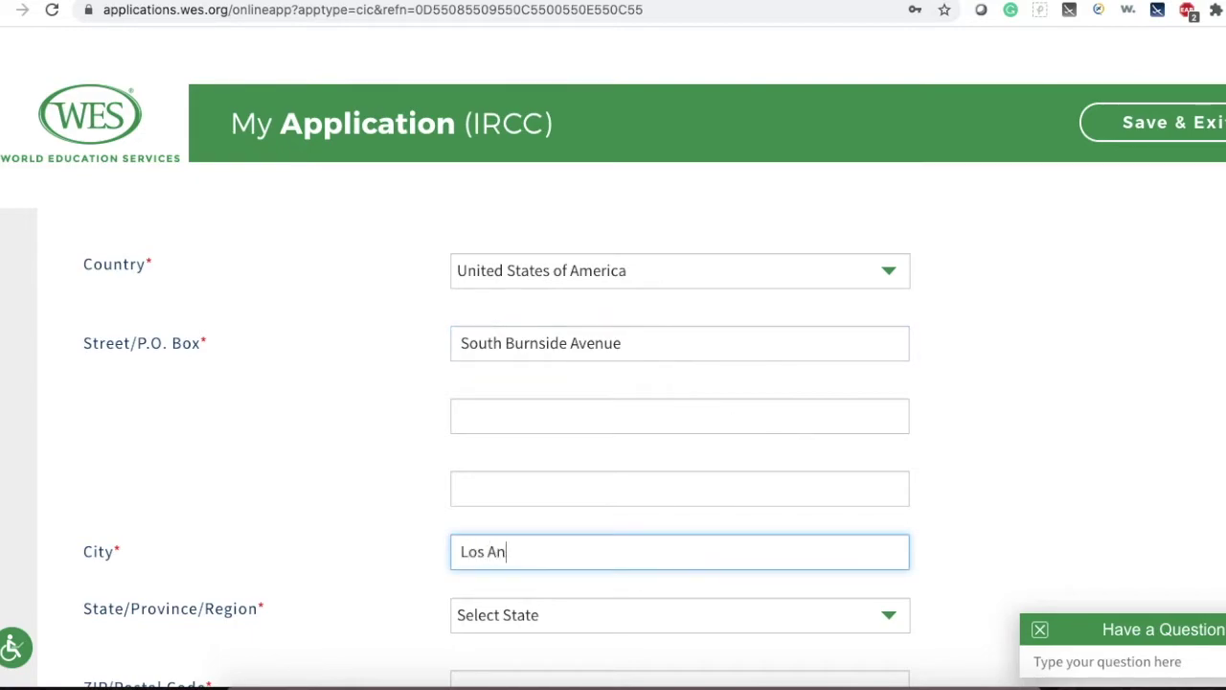
text(geles)
scroll(1092, 498, down, 2)
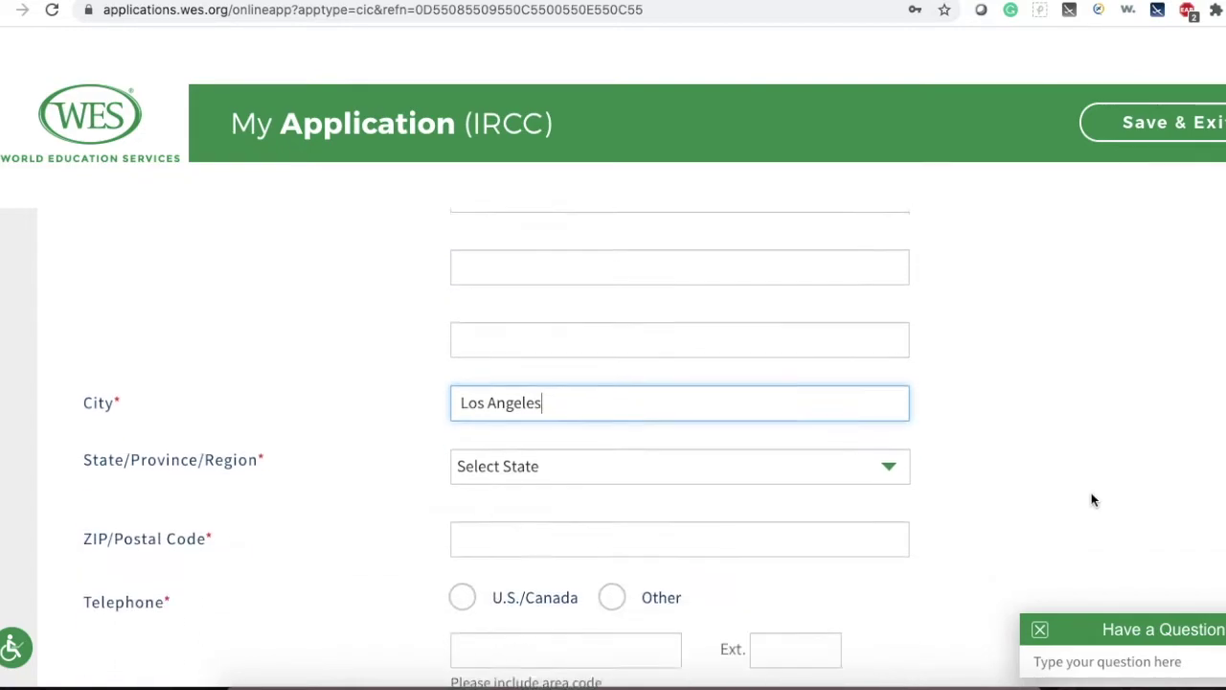
click(651, 500)
text(90036)
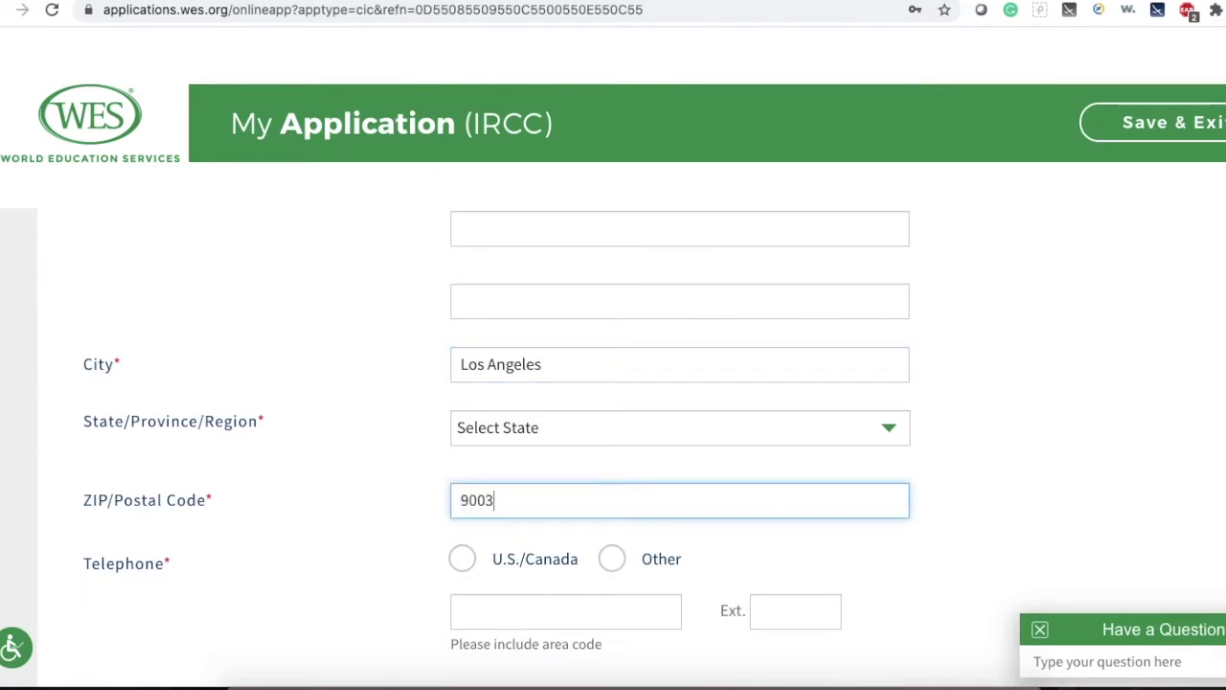
click(461, 558)
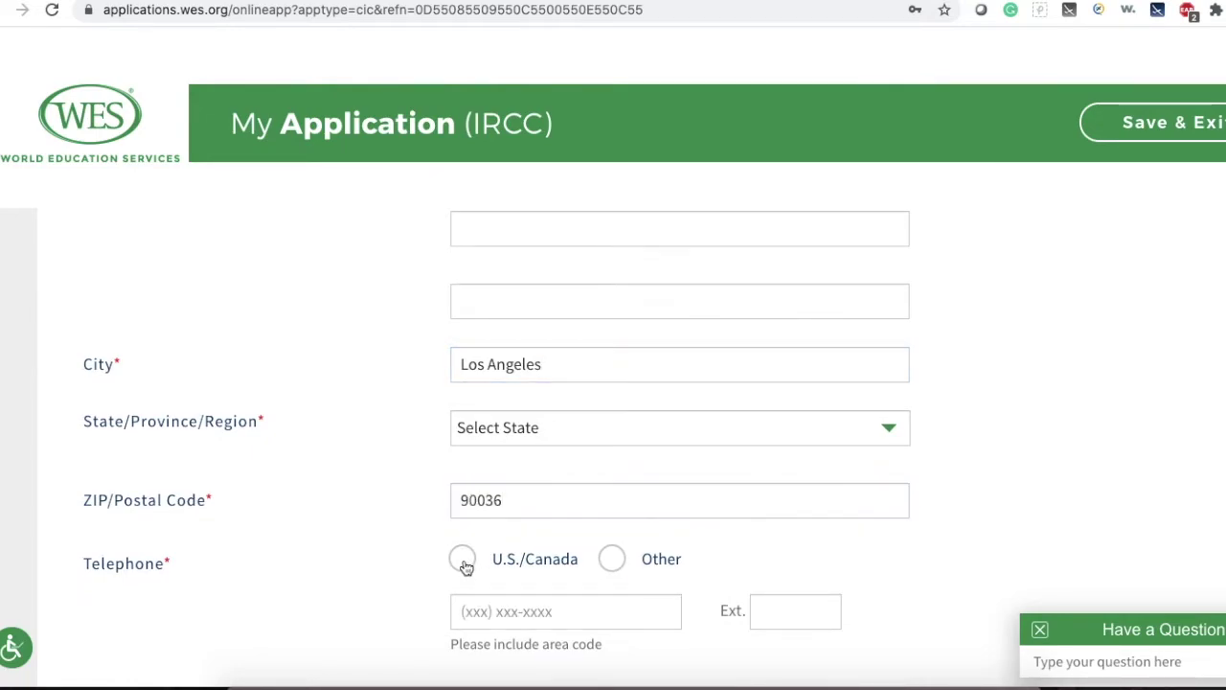
click(464, 611)
text(1)
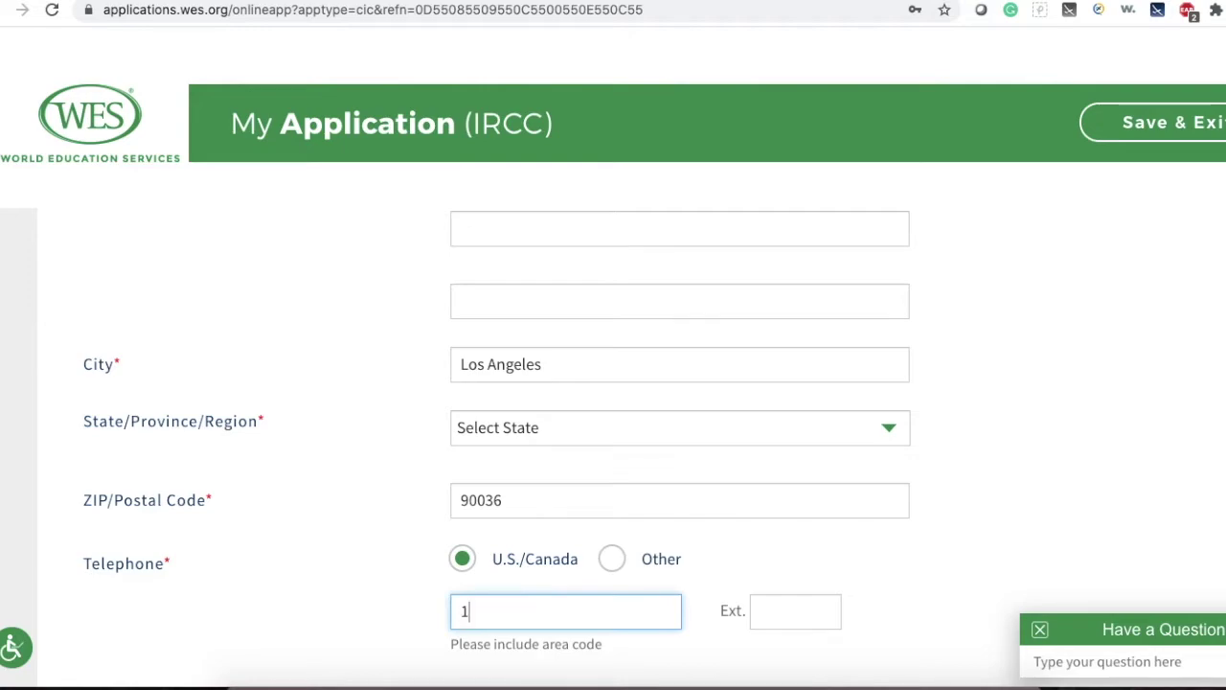
text(23) 456-7)
text(89)
text(8)
click(658, 635)
Choose California as the state and continue to the education step.
scroll(658, 634, down, 3)
scroll(658, 634, down, 4)
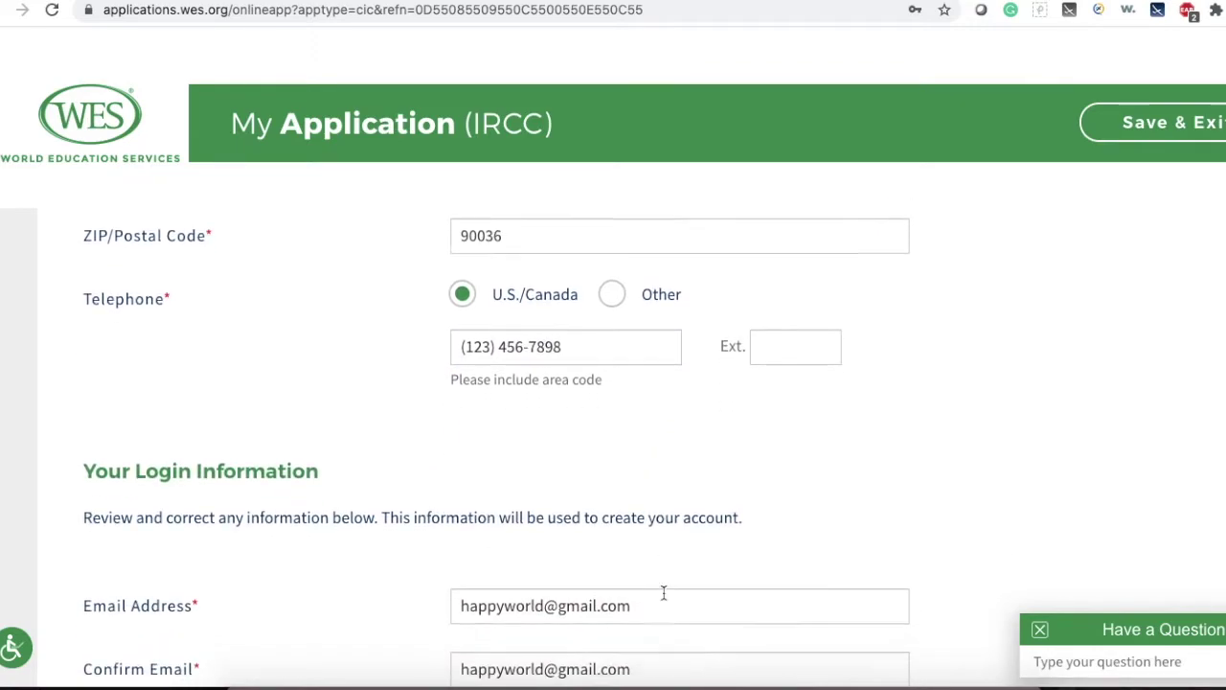
scroll(663, 598, down, 4)
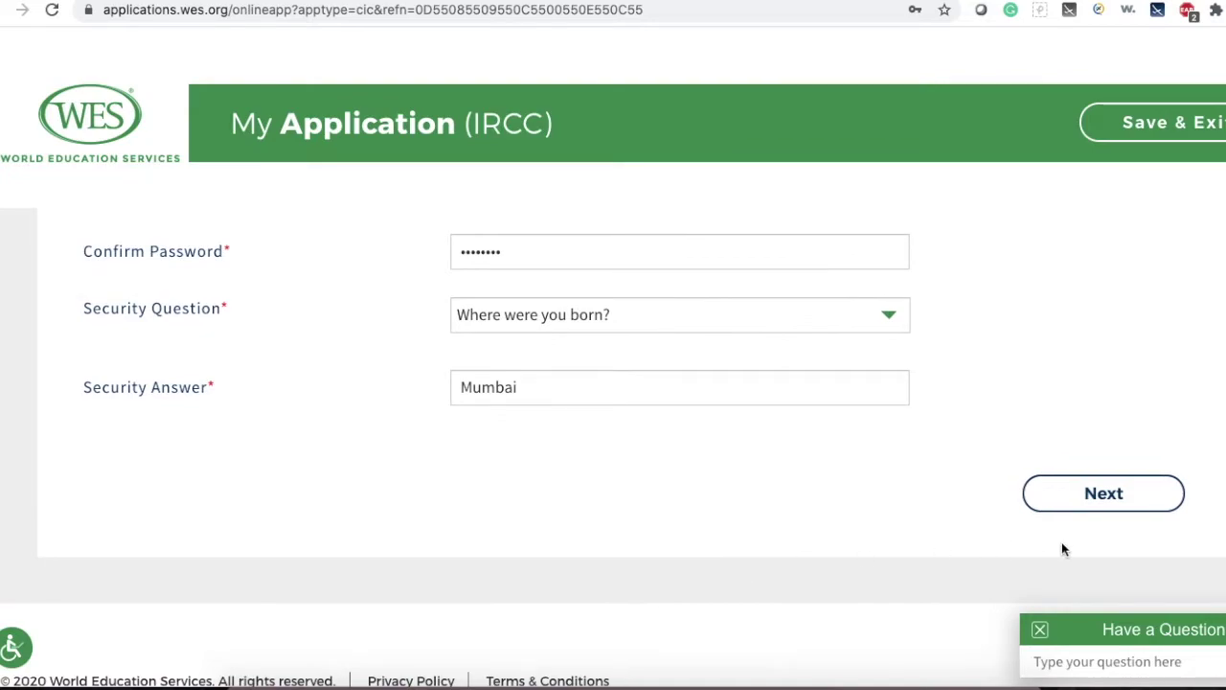
click(1093, 502)
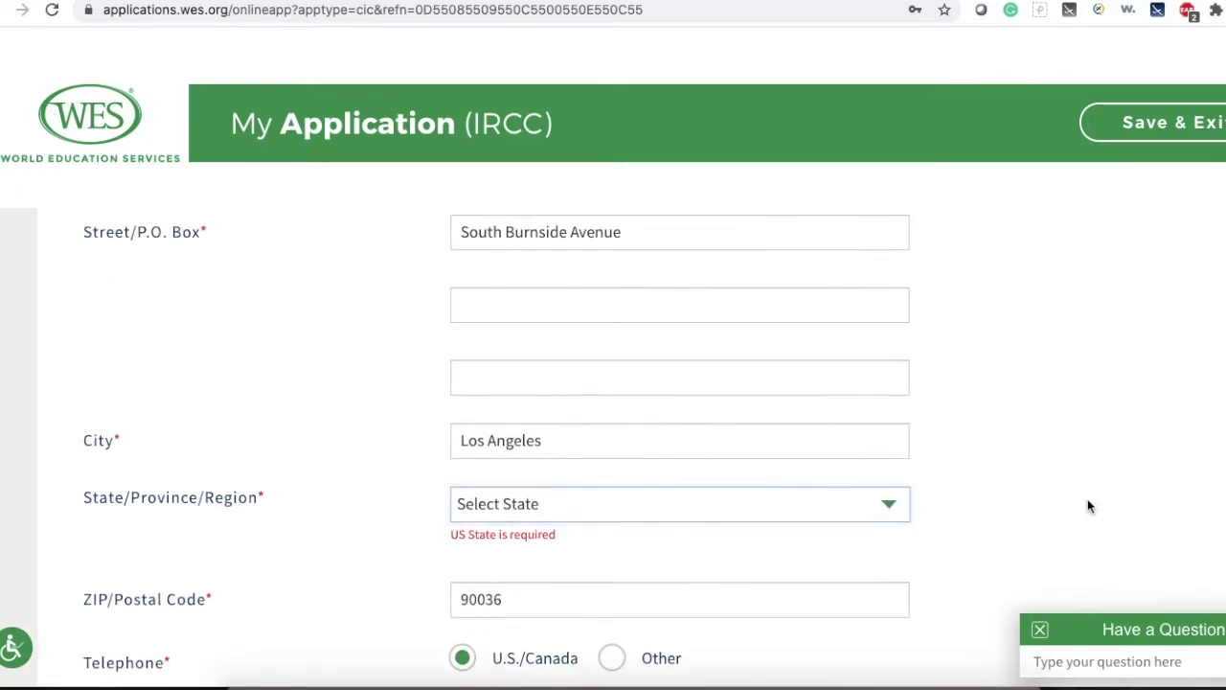
click(677, 502)
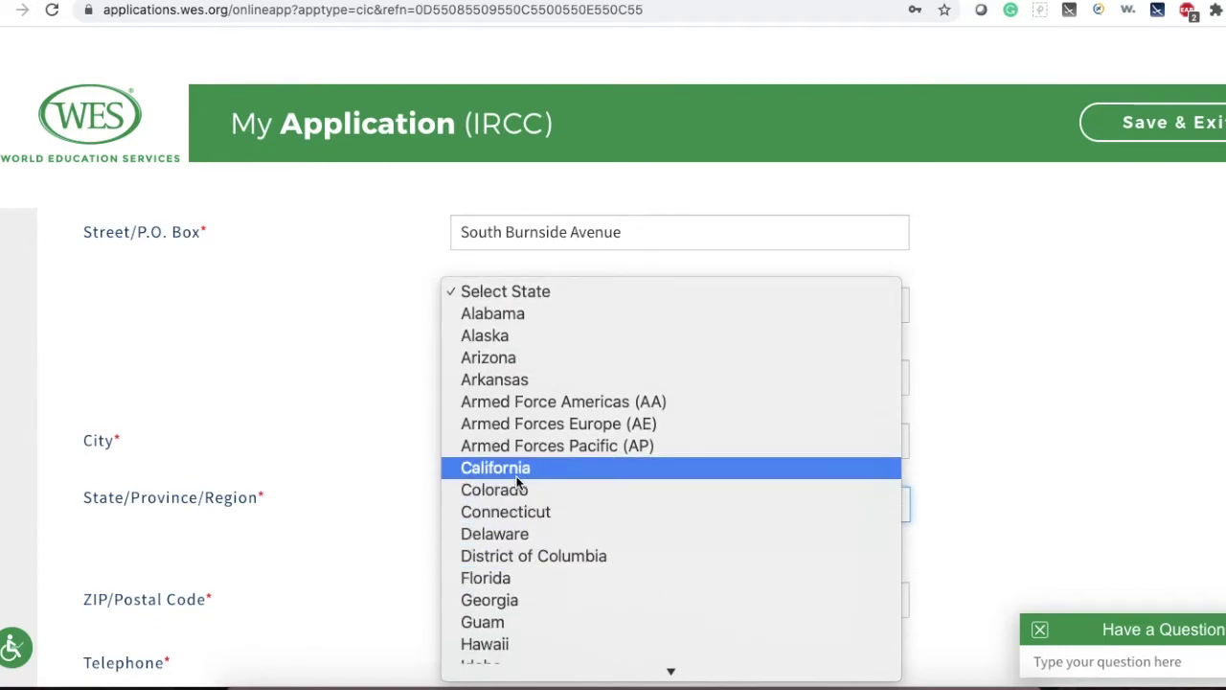
click(515, 477)
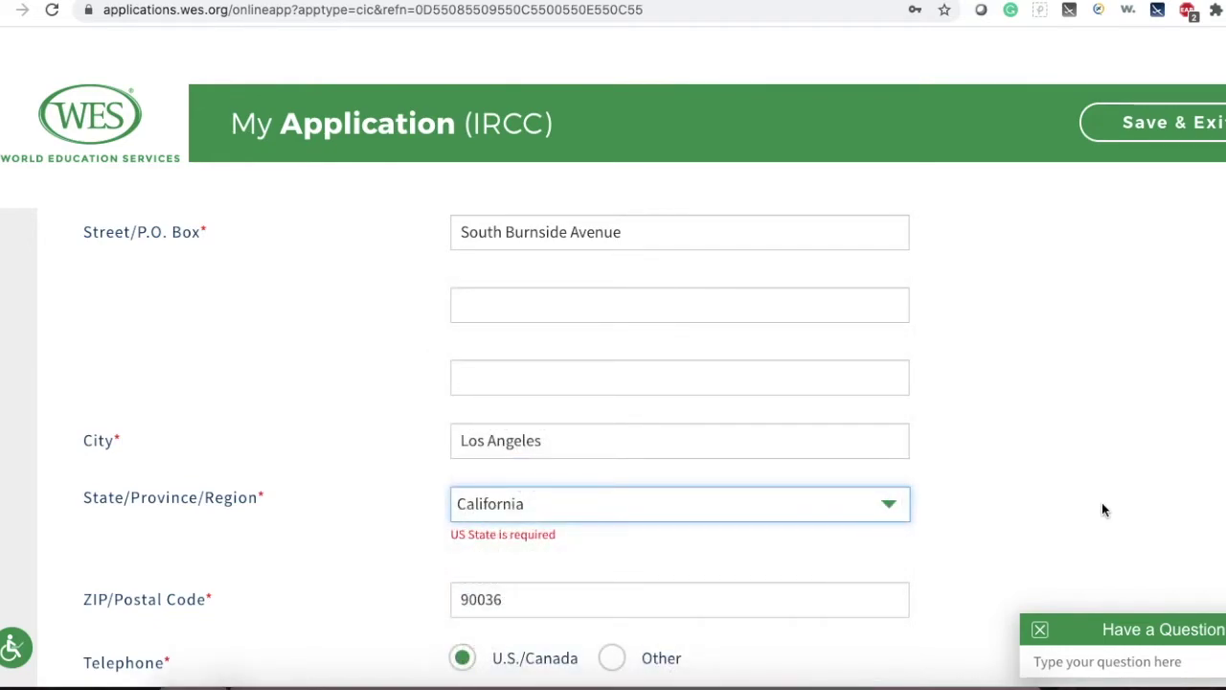
scroll(1101, 507, down, 3)
scroll(1102, 510, down, 10)
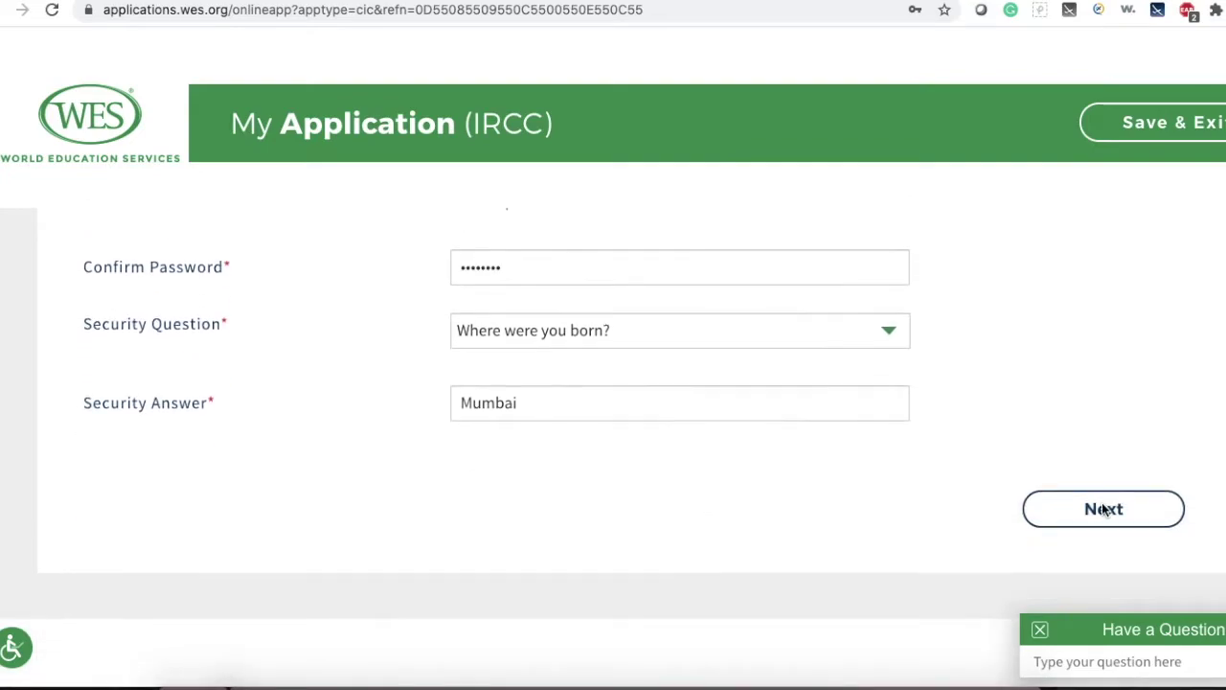
click(1085, 485)
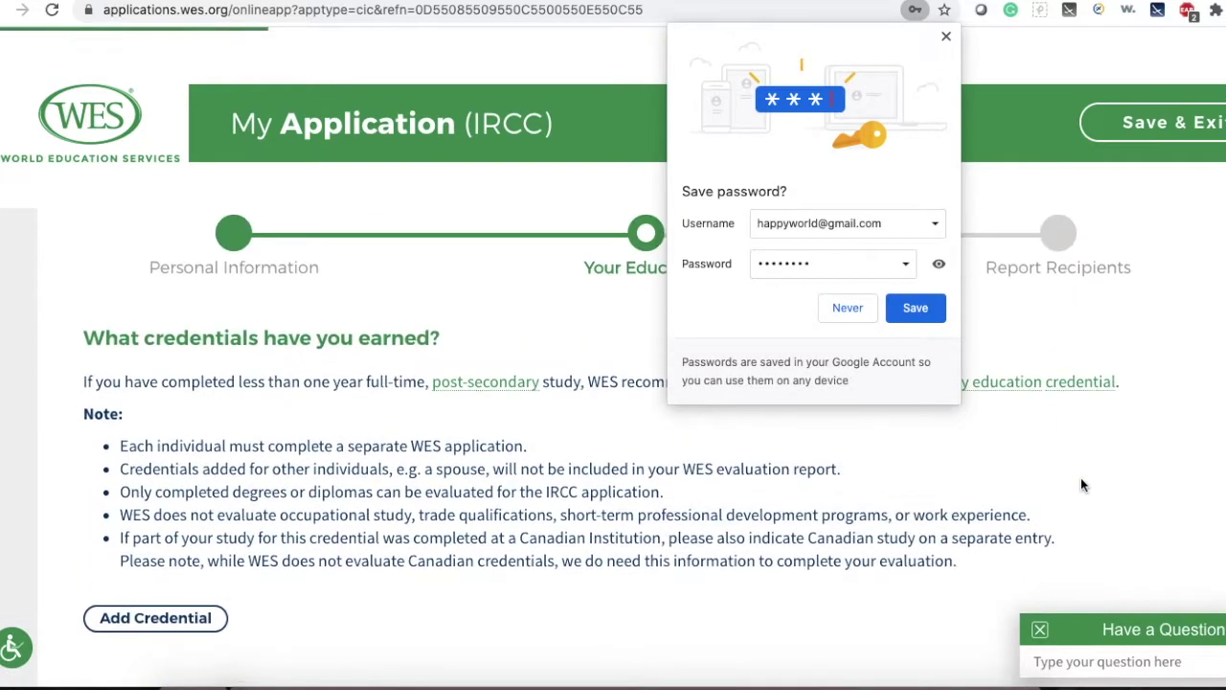
Decline Chrome's offer to save the password and start adding a new education credential.
click(860, 317)
scroll(1015, 365, down, 1)
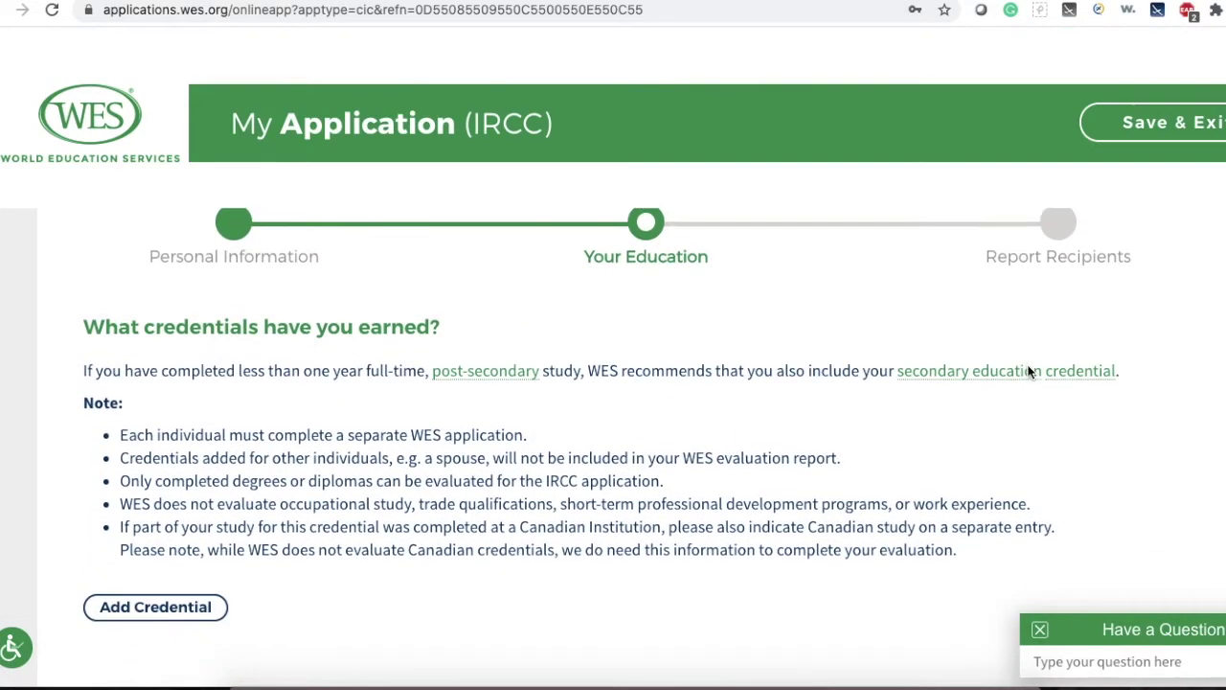
scroll(1030, 372, up, 1)
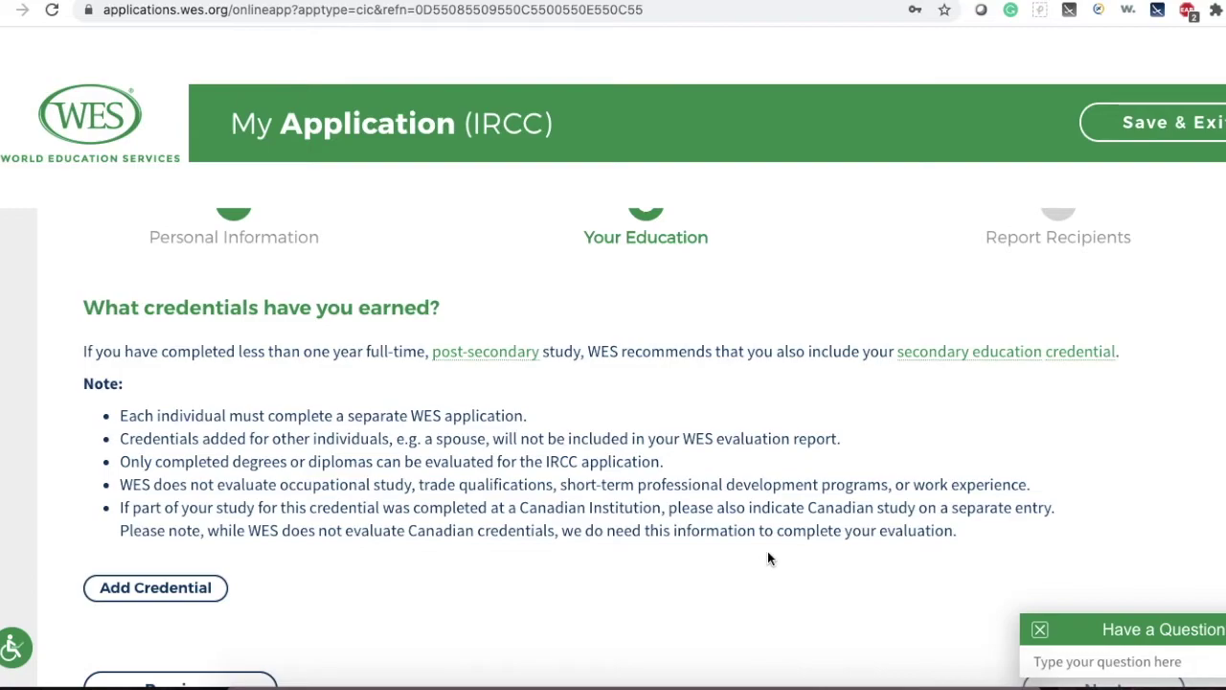
scroll(767, 558, down, 2)
click(214, 509)
Set the education country to India, type University Education, and Bachelor's Degree Programs.
click(668, 283)
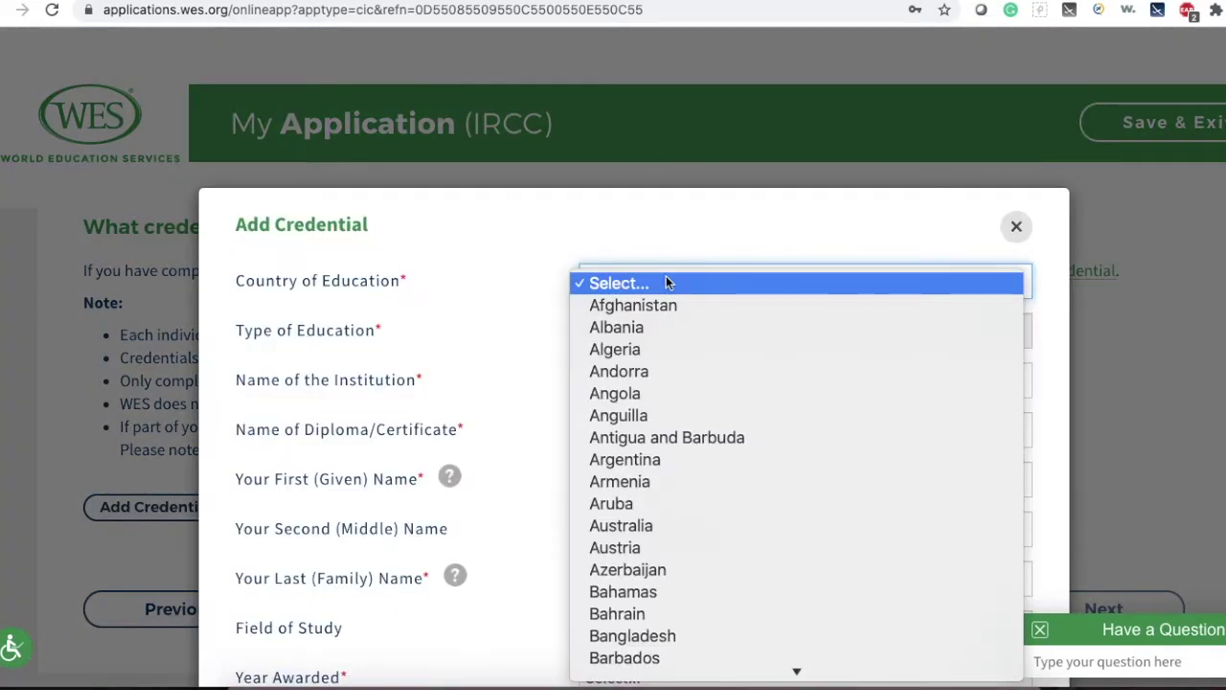
text(india)
key(Return)
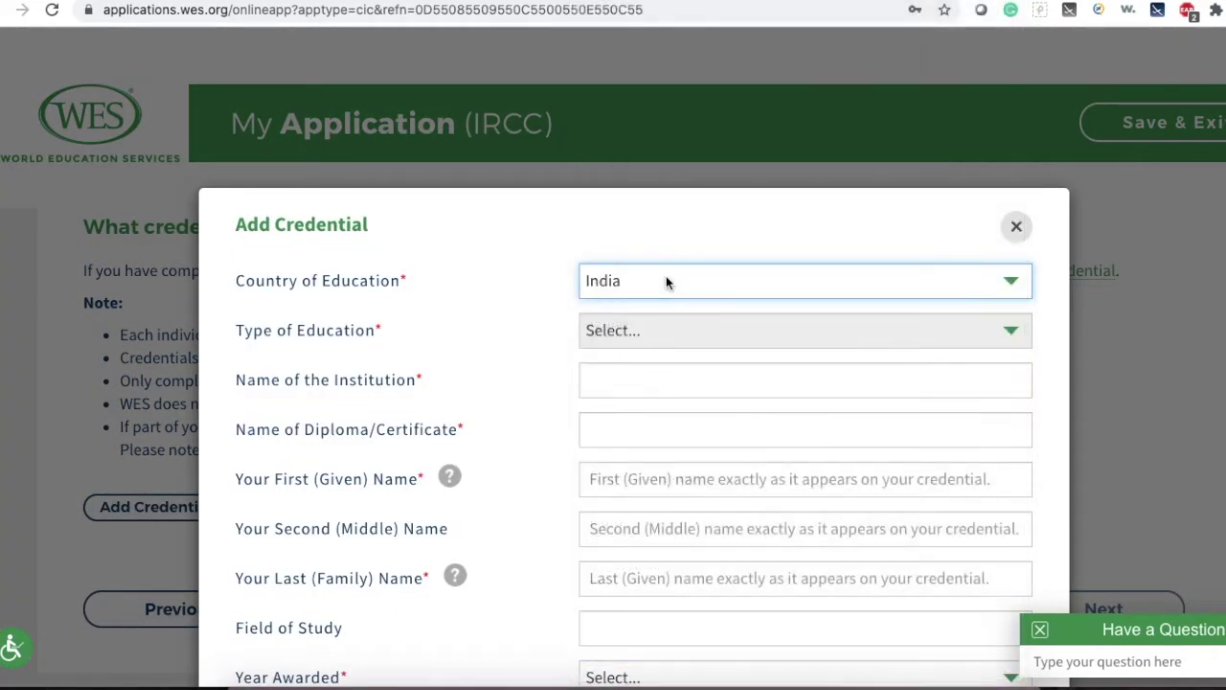
click(651, 329)
click(606, 356)
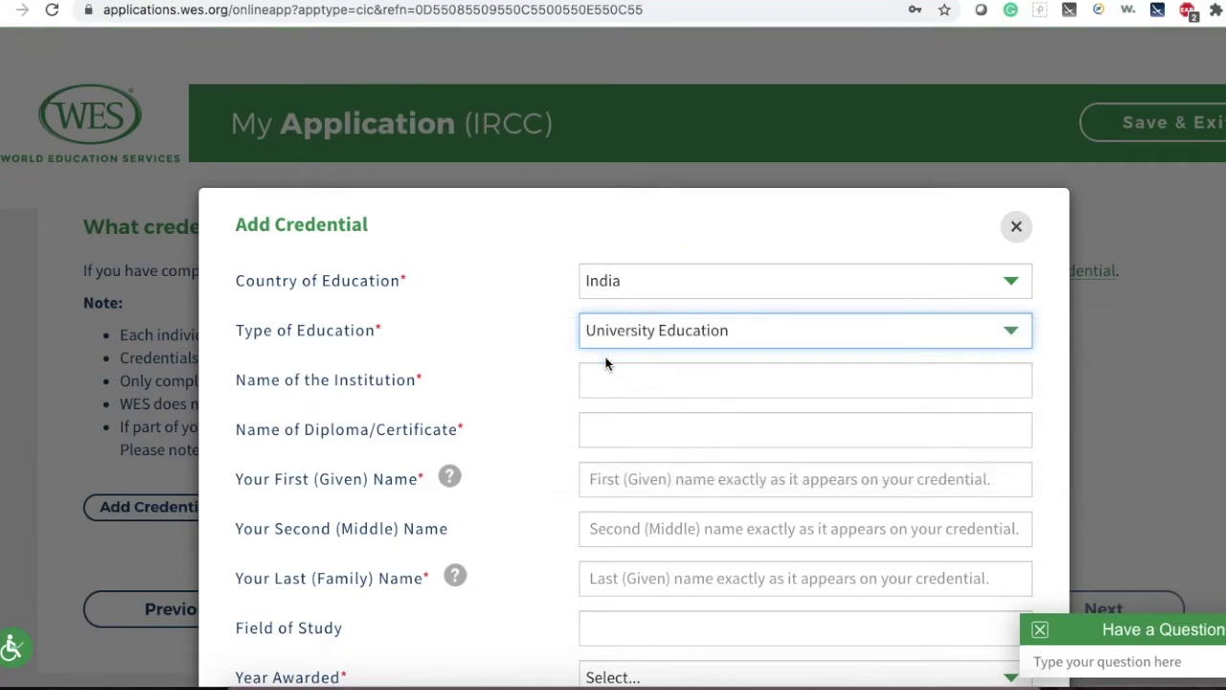
click(641, 391)
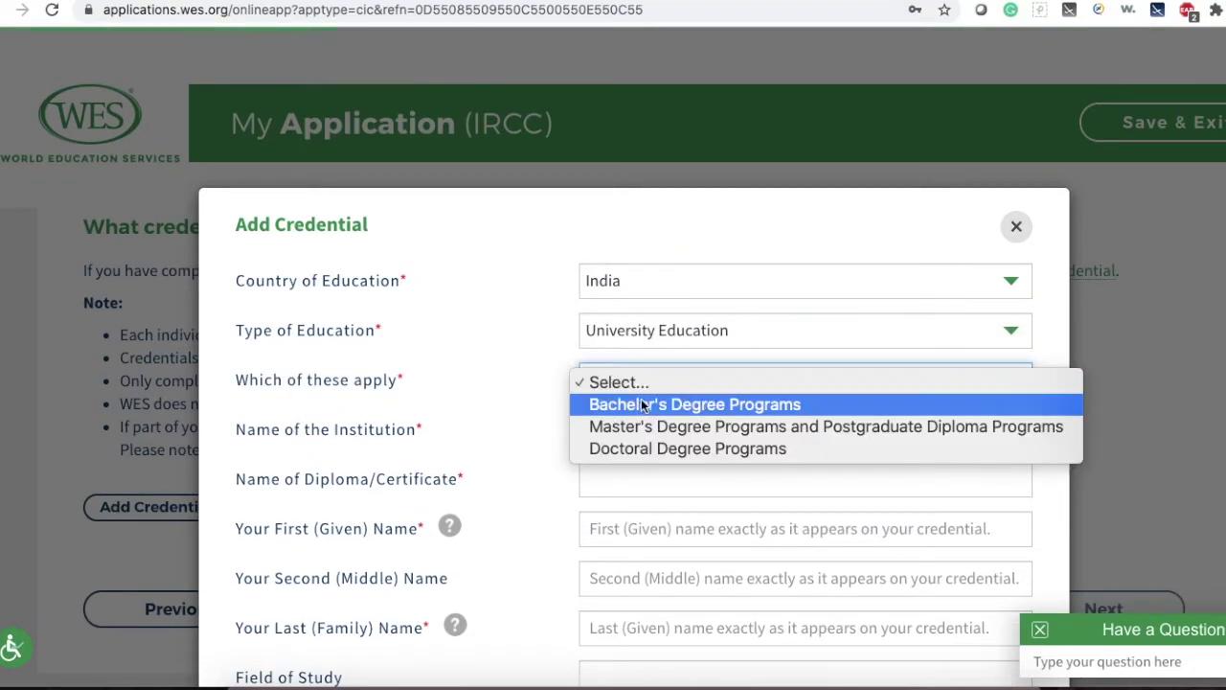
click(651, 412)
Enter University of Mumbai as the institution and Bachelor of Pharmacy as the diploma.
click(633, 393)
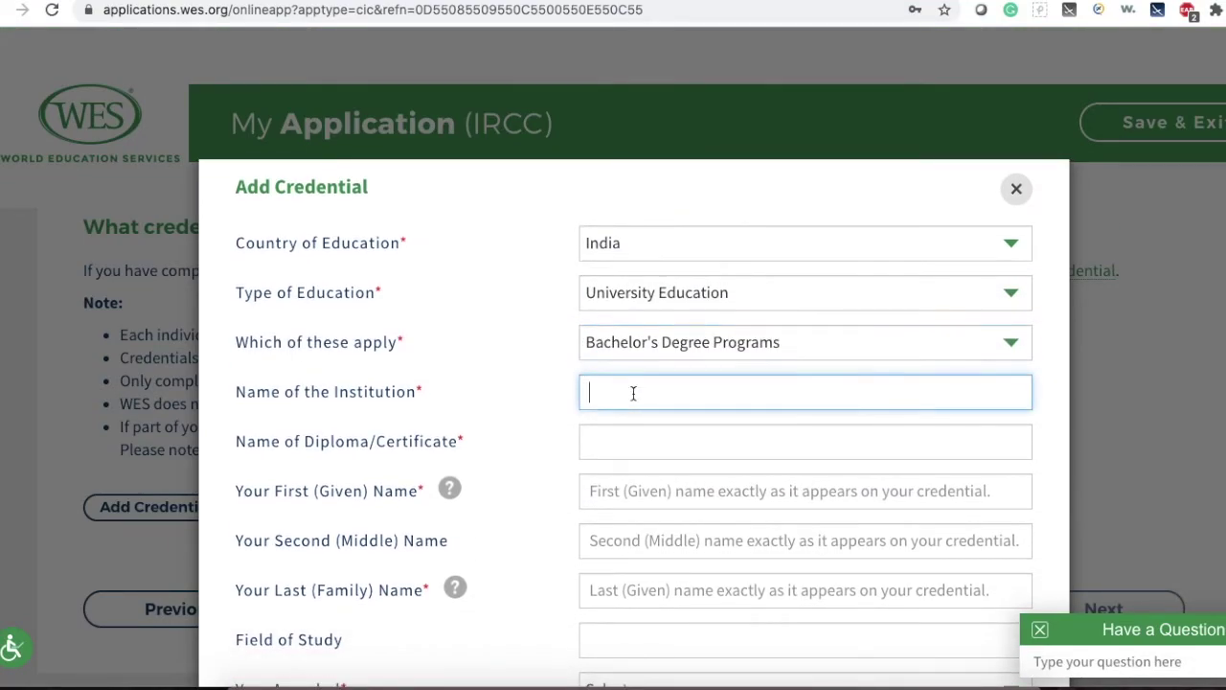
text(Uni)
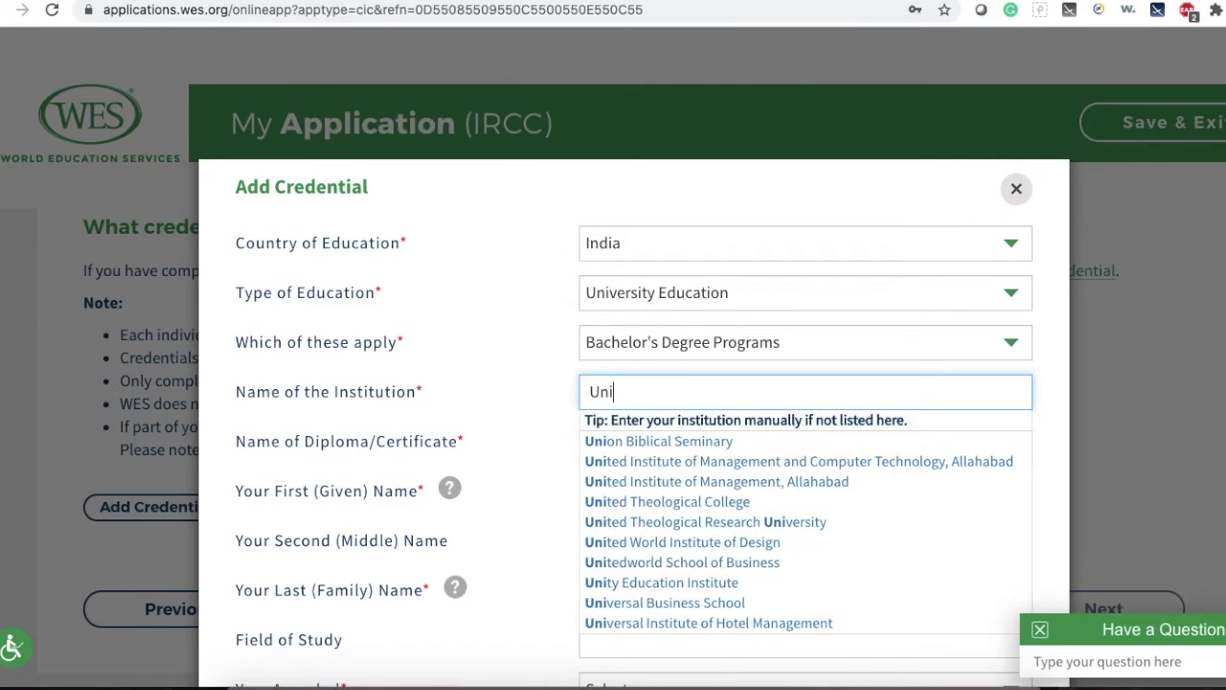
text(versity of)
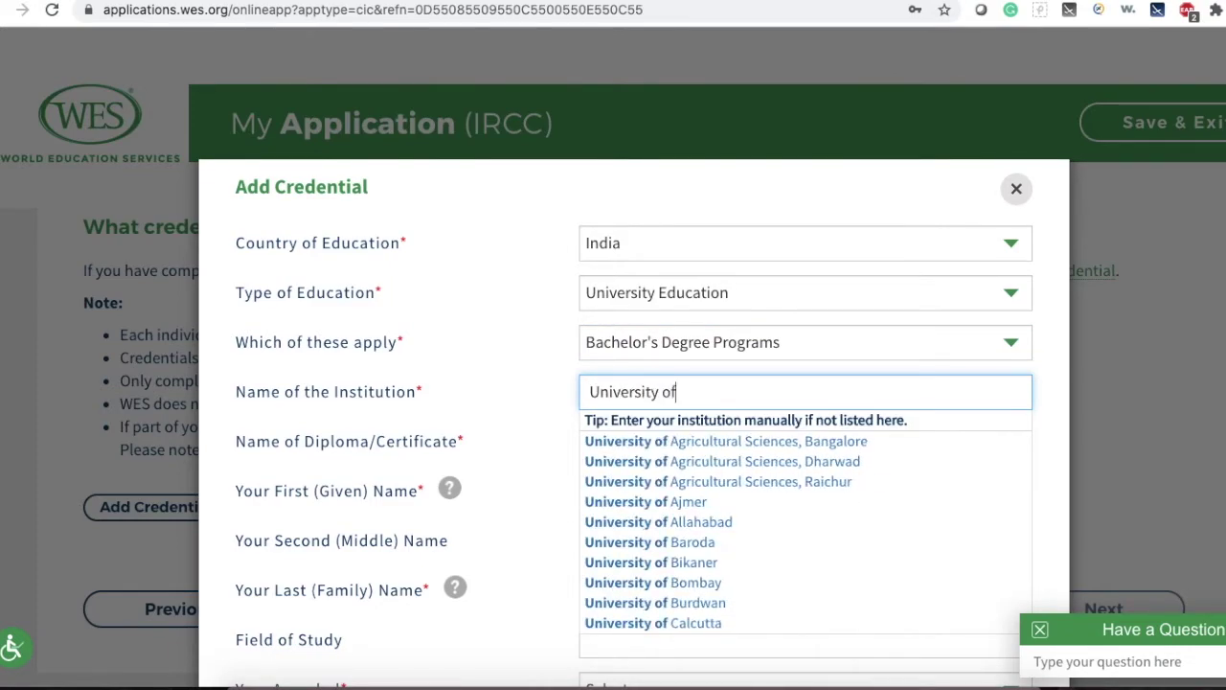
text( Mumbai)
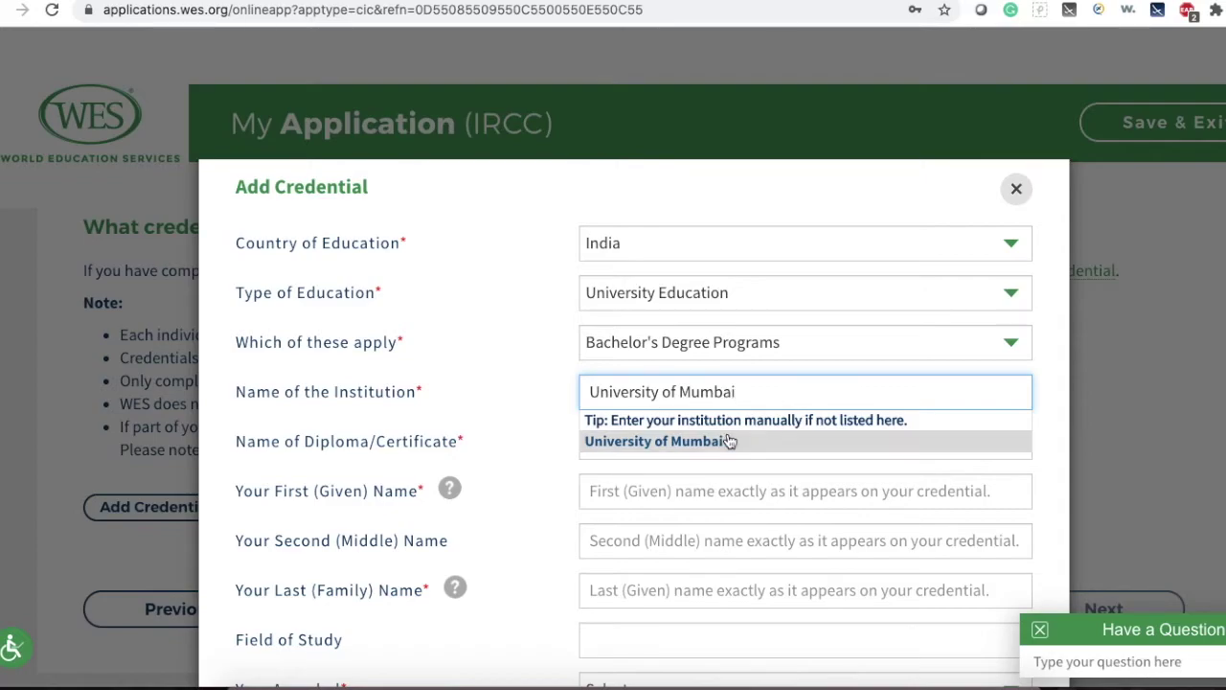
click(710, 439)
click(658, 444)
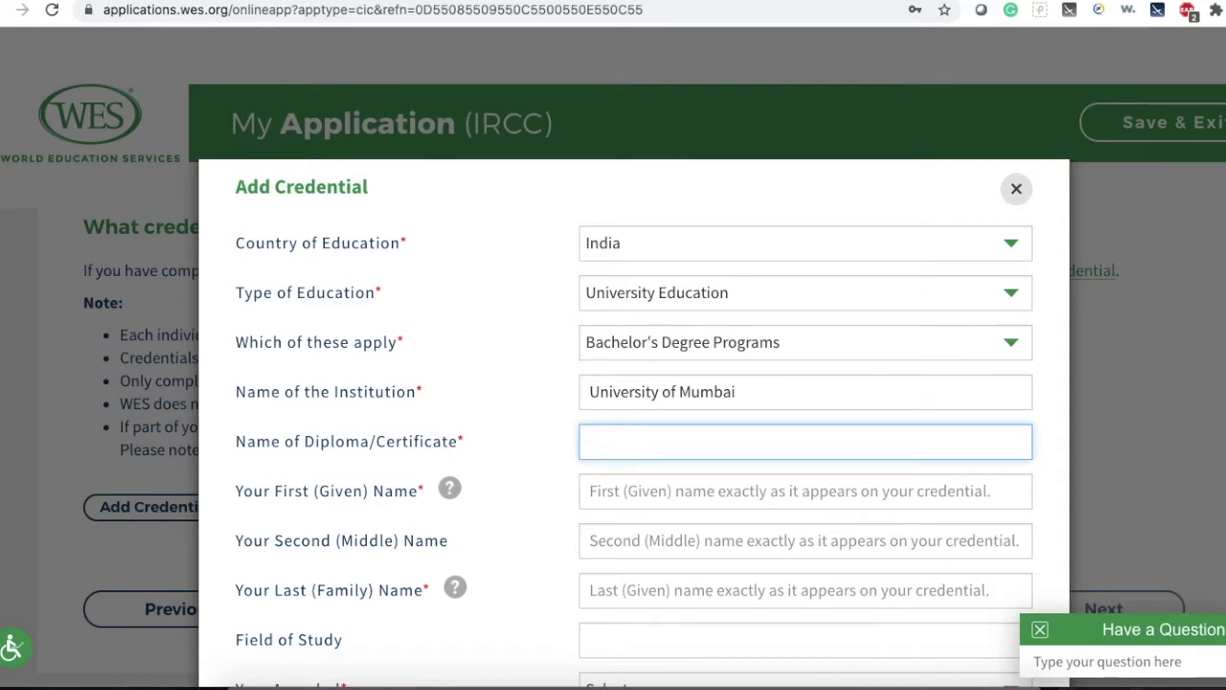
text(Bachelo)
text(r f)
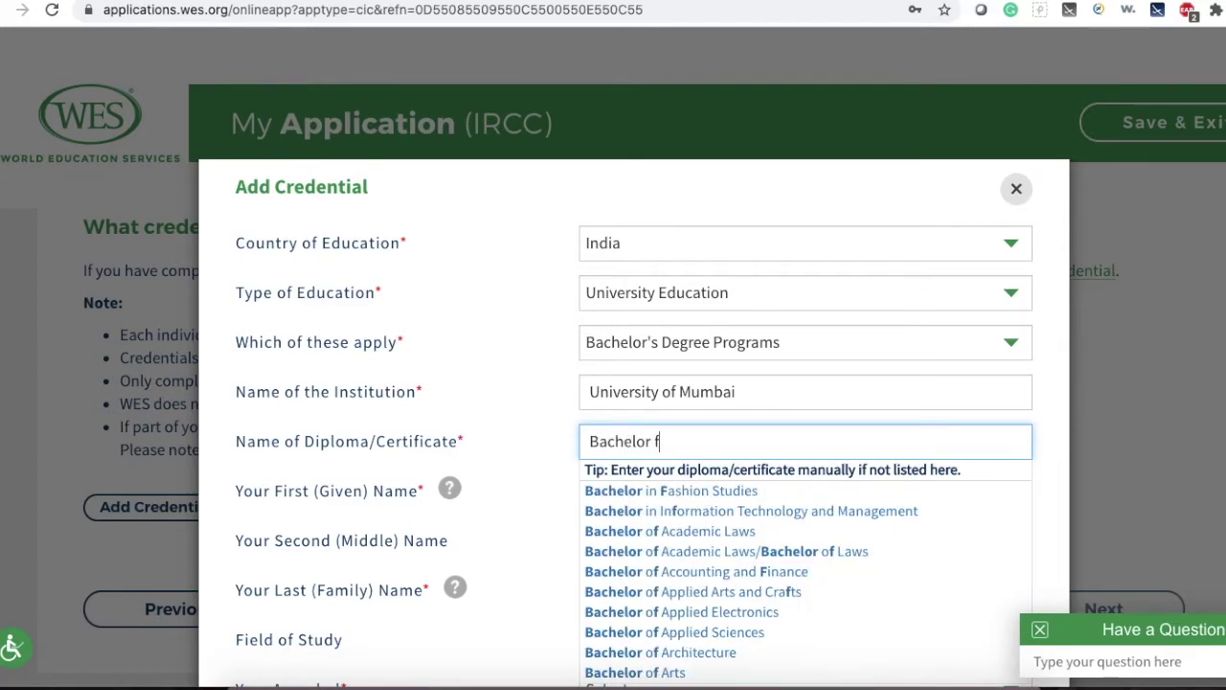
key(BackSpace)
text(of Phara)
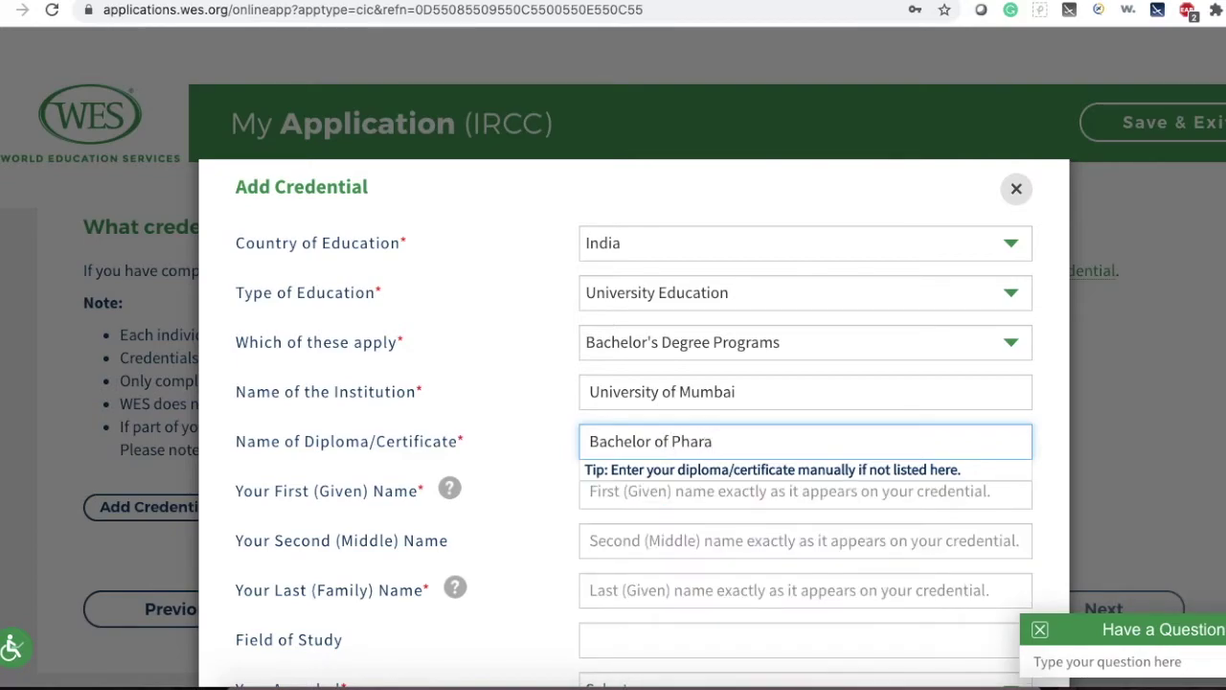
key(BackSpace)
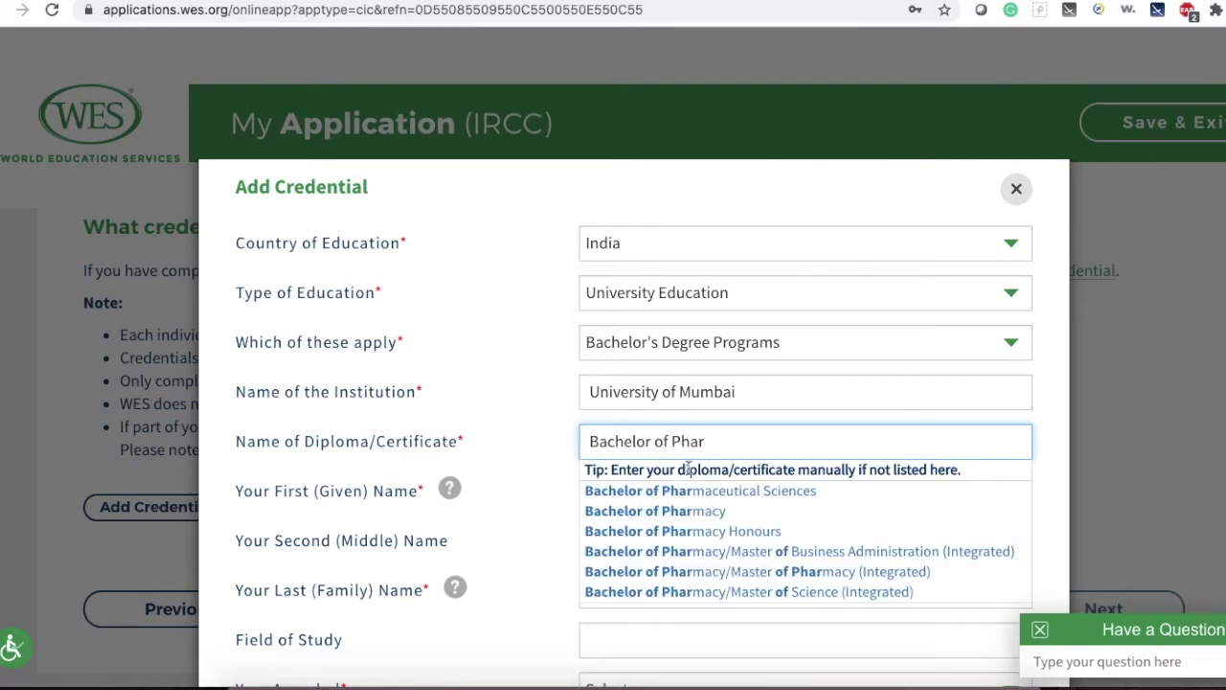
click(723, 513)
Fill in the applicant's given and family names and Pharmacy as the field of study.
scroll(722, 521, down, 2)
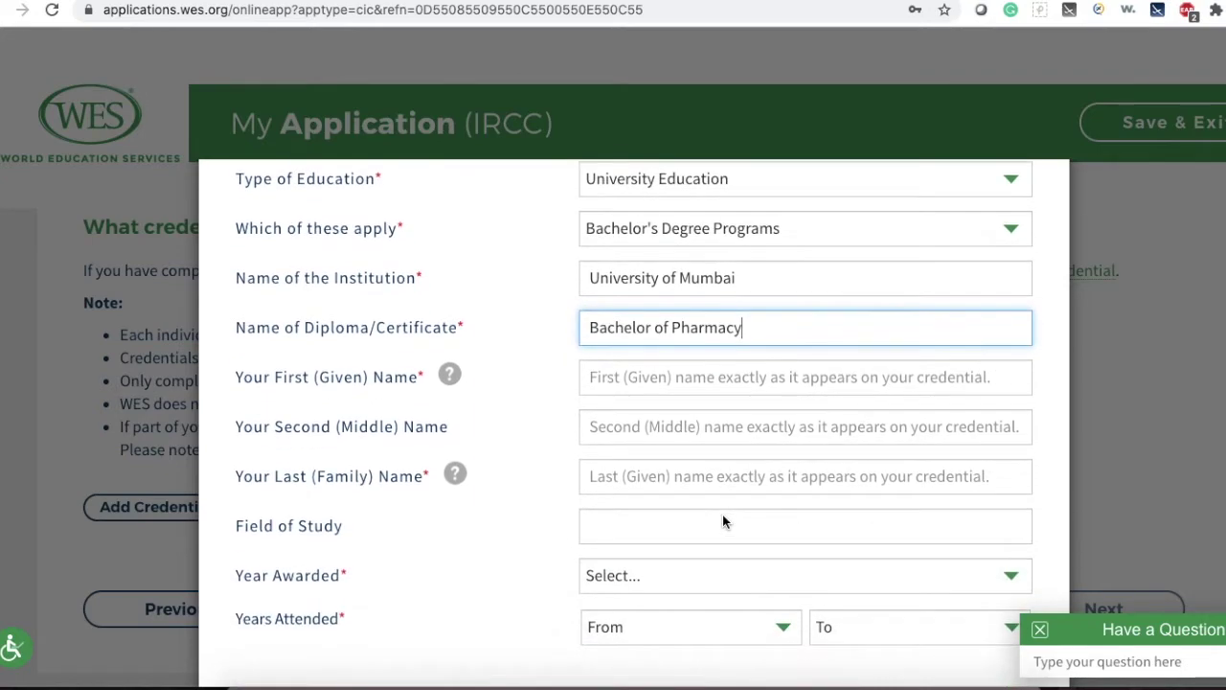
click(671, 374)
text(Happy)
click(671, 427)
click(671, 476)
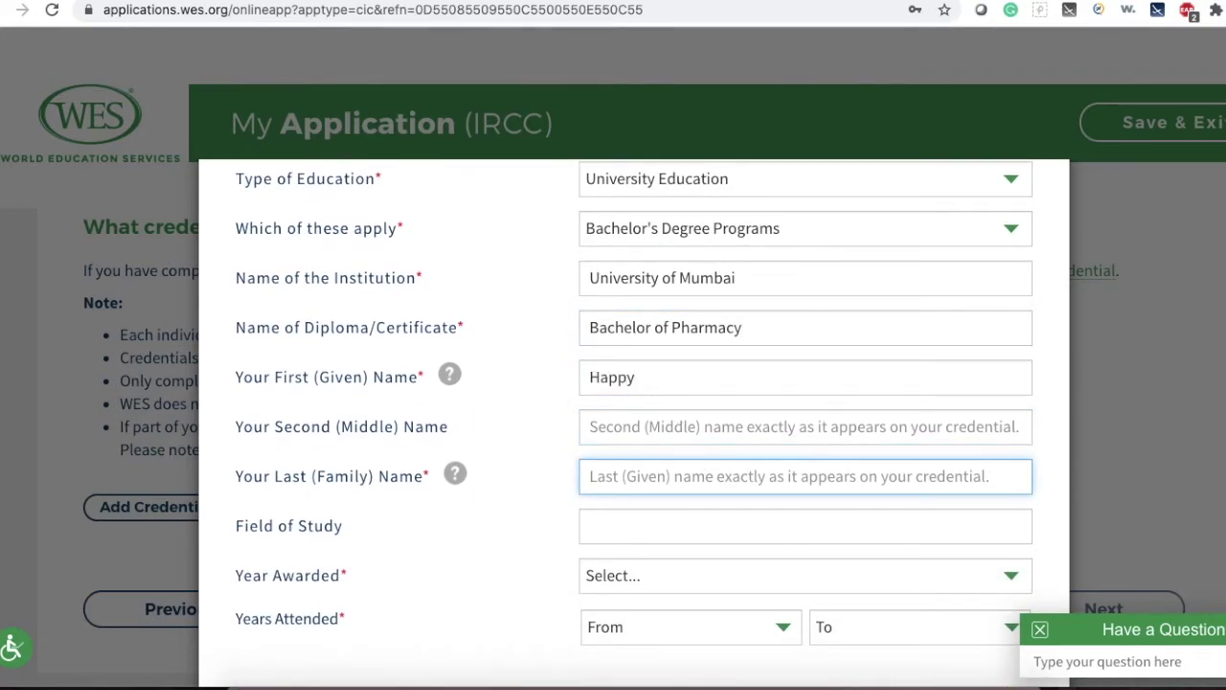
text(World)
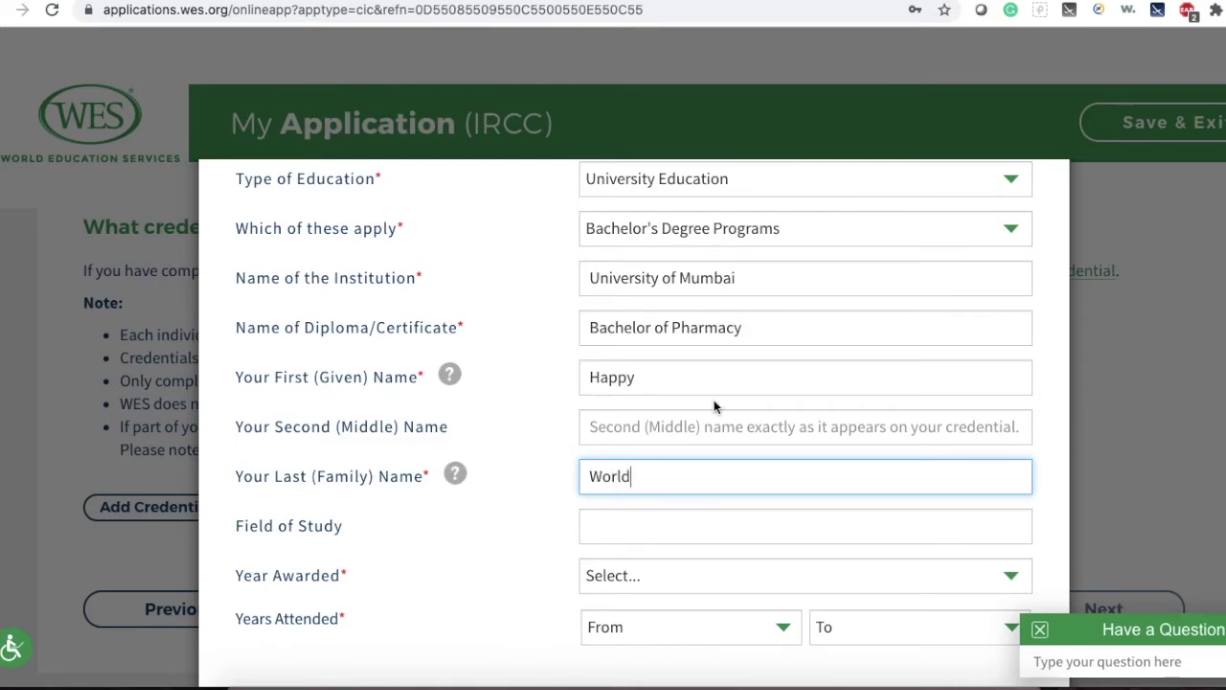
click(668, 532)
text(Pharmacy)
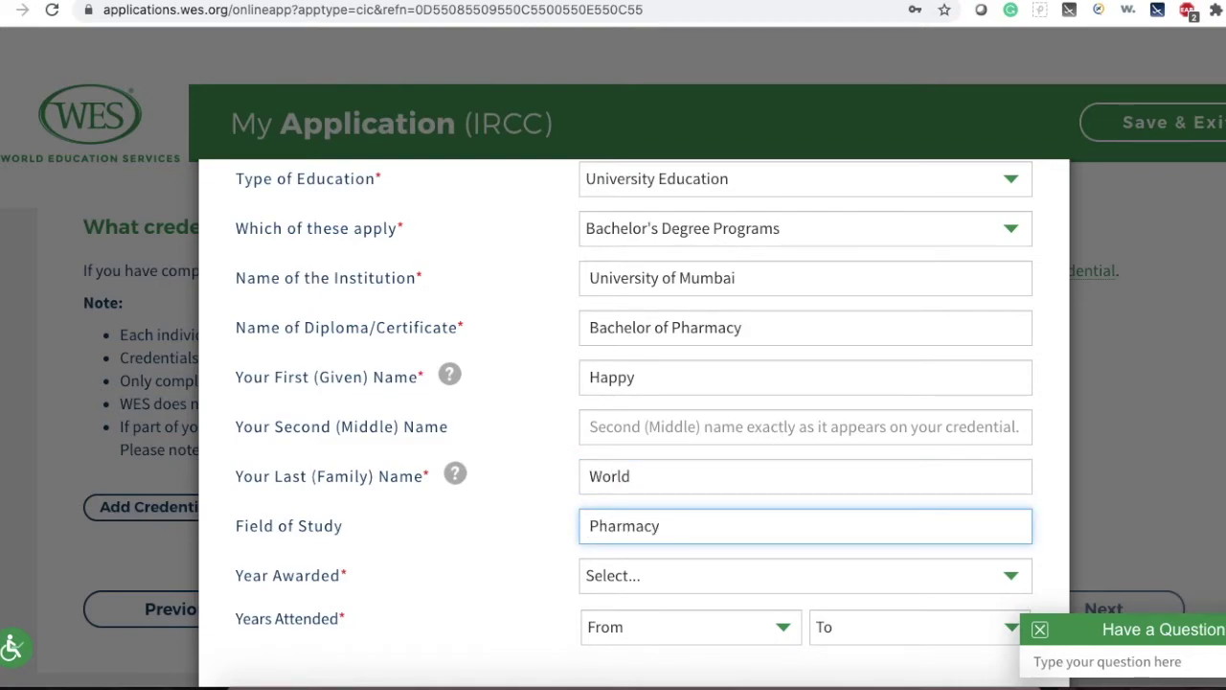
Set the award year to 2011 and attendance to 2008–2011, then save the credential.
scroll(632, 412, down, 2)
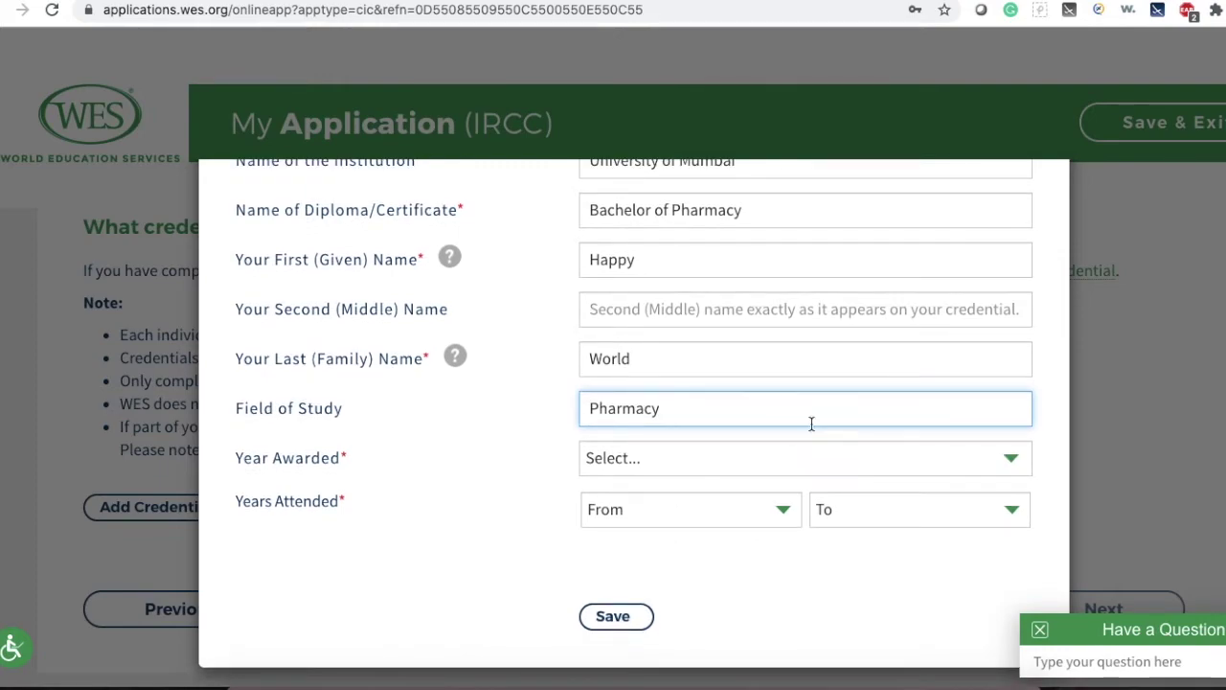
click(673, 464)
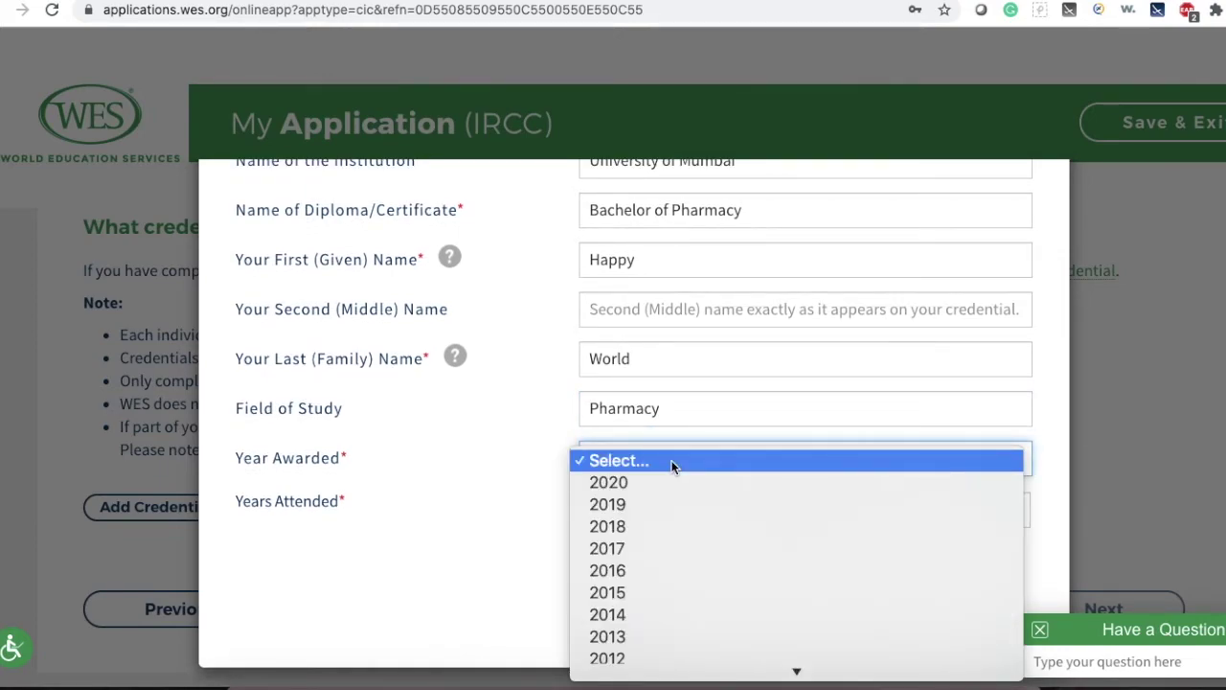
scroll(686, 577, down, 1)
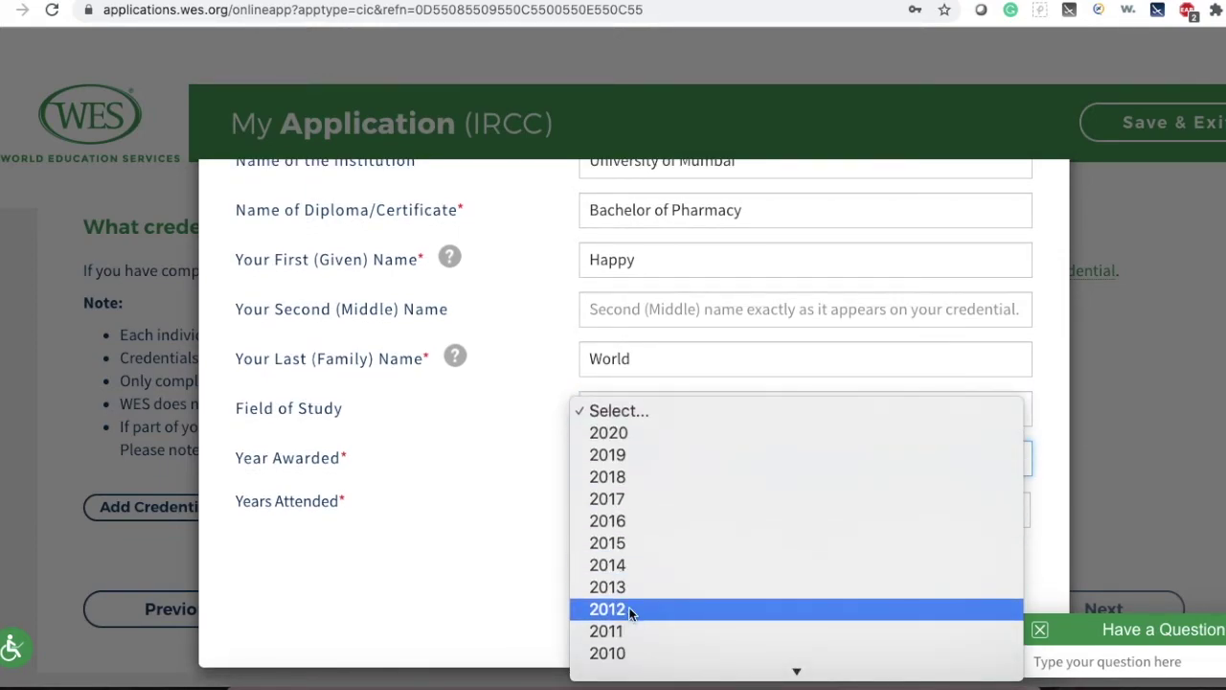
click(615, 632)
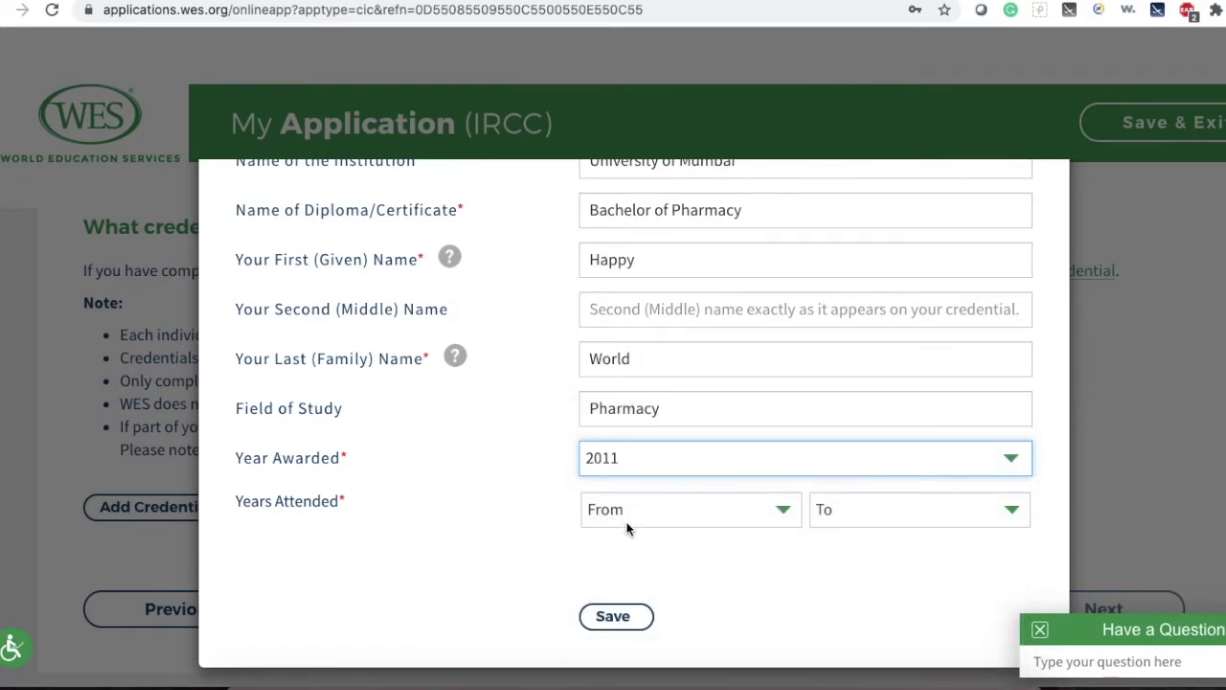
click(628, 529)
click(632, 600)
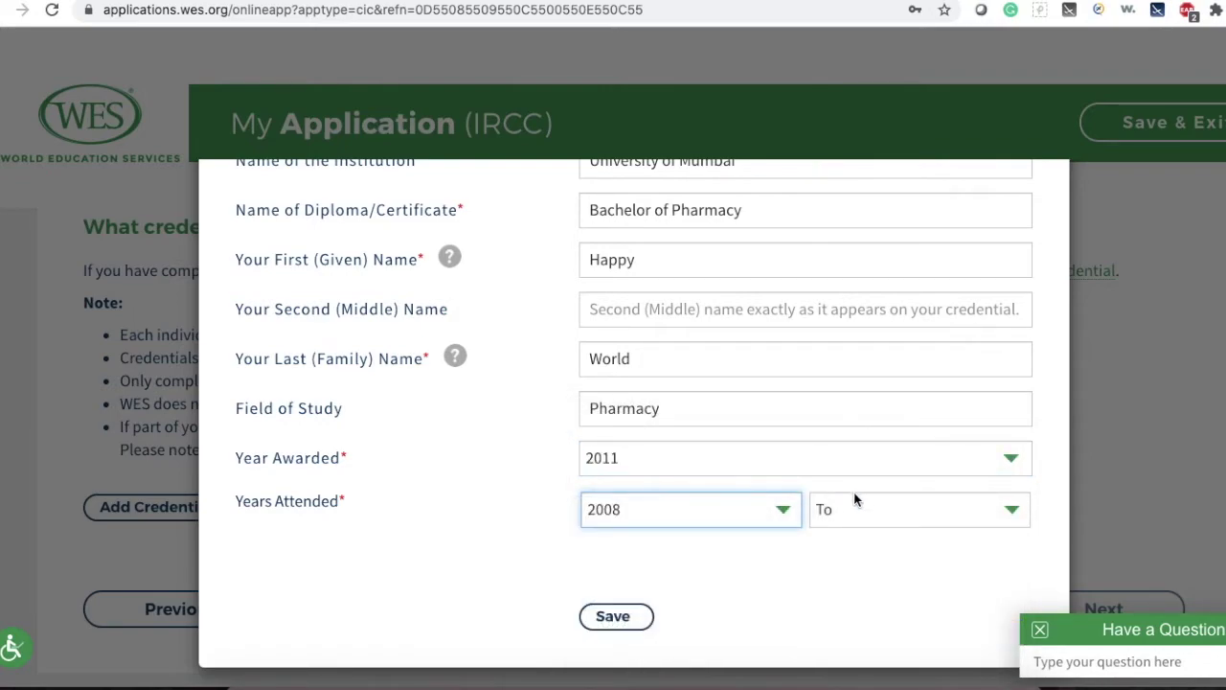
click(855, 493)
click(839, 530)
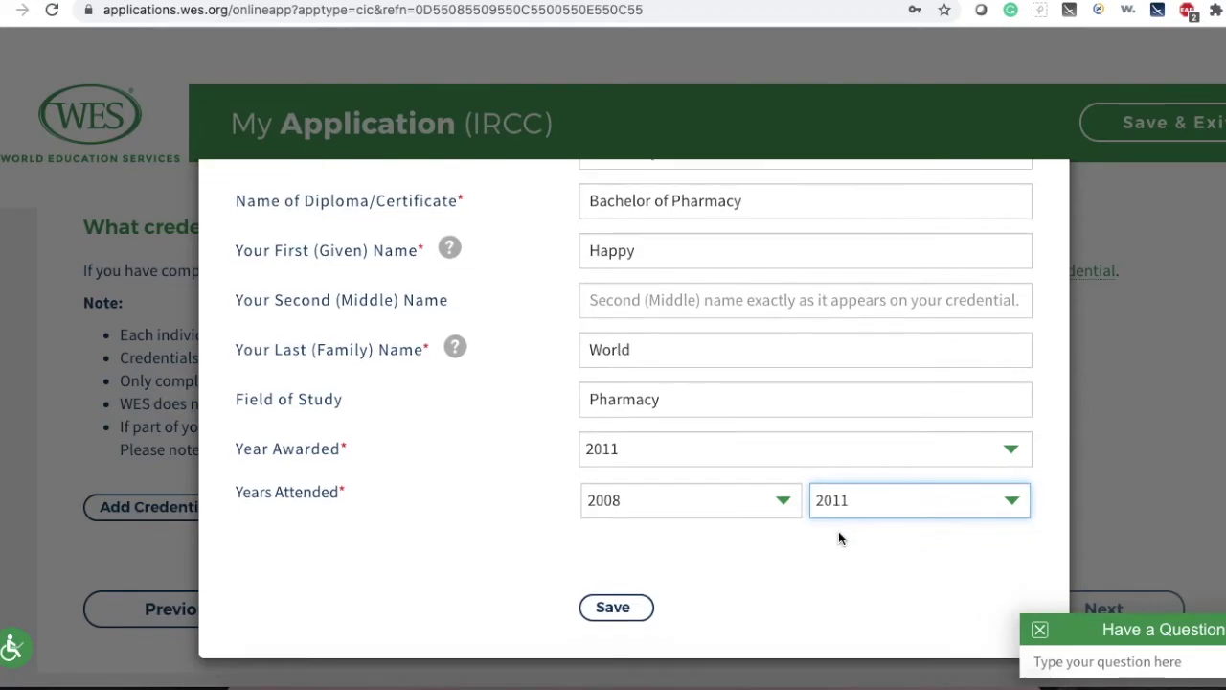
click(638, 607)
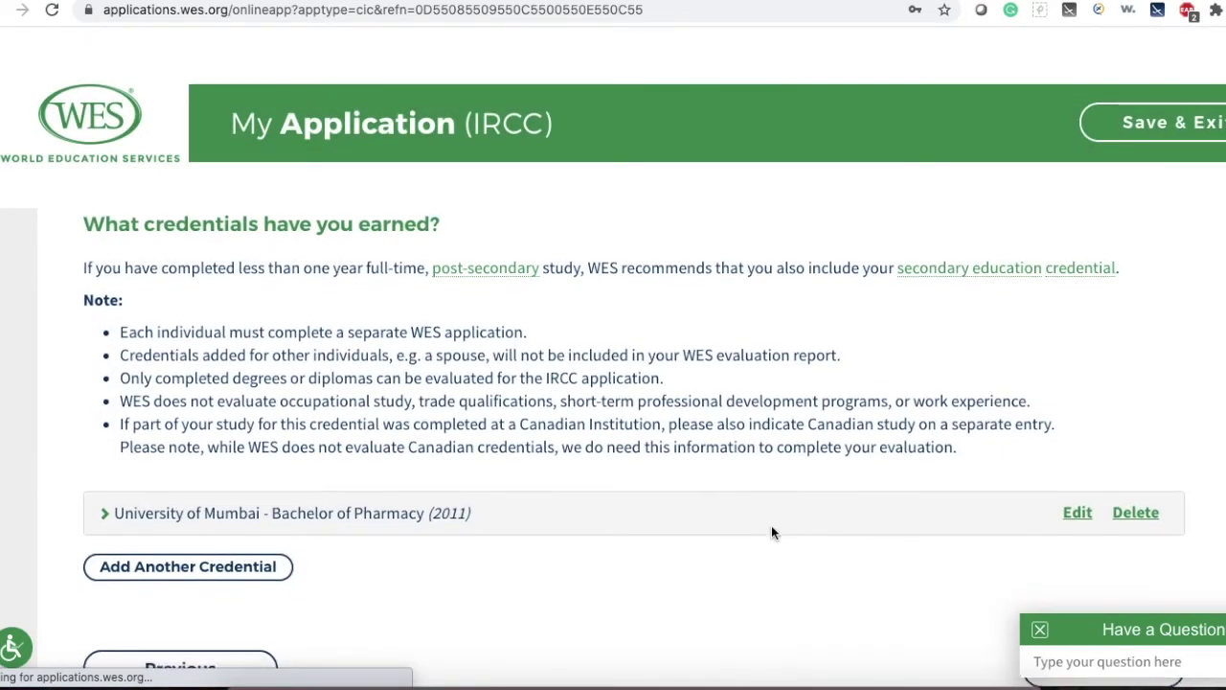
Go through Report Recipients, keeping IRCC as the recipient, and continue to the evaluation package page.
scroll(773, 527, down, 3)
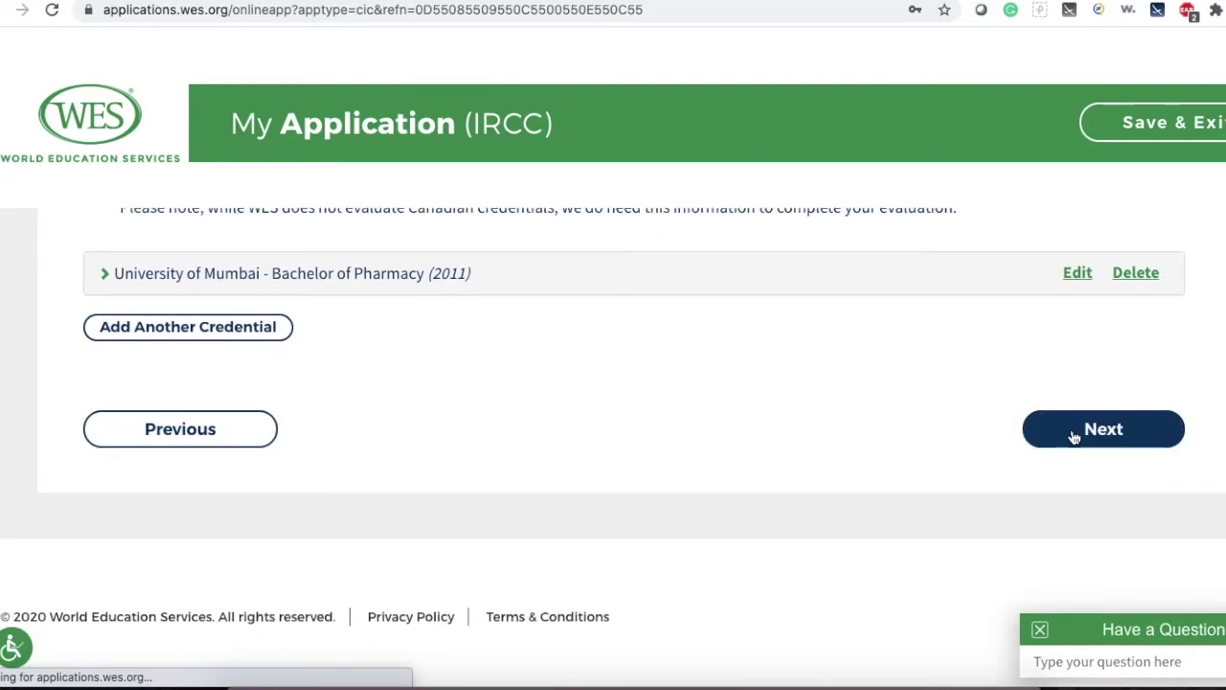
click(1073, 432)
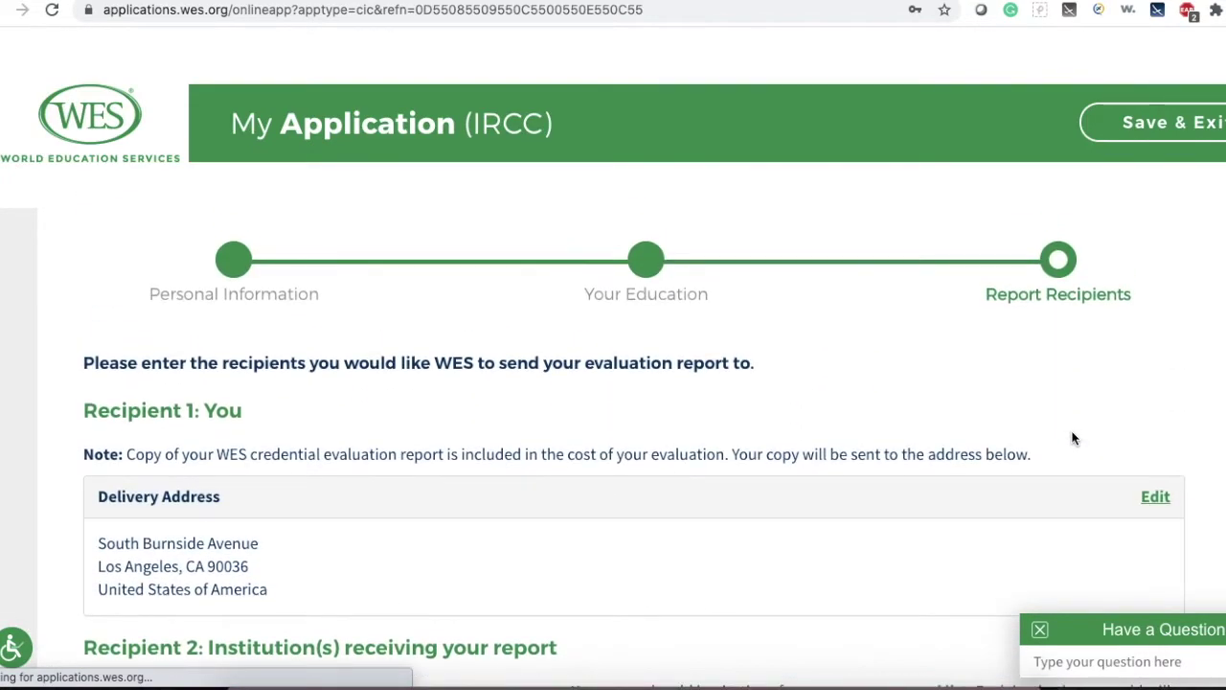
scroll(430, 497, down, 2)
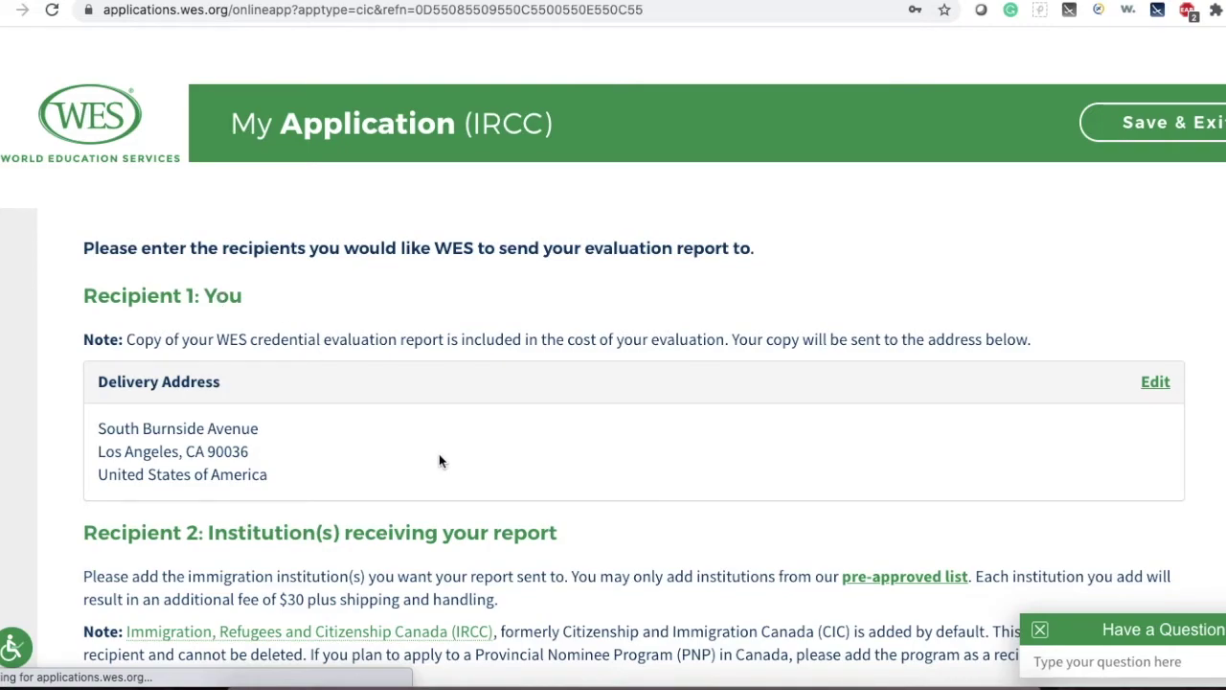
scroll(439, 458, down, 2)
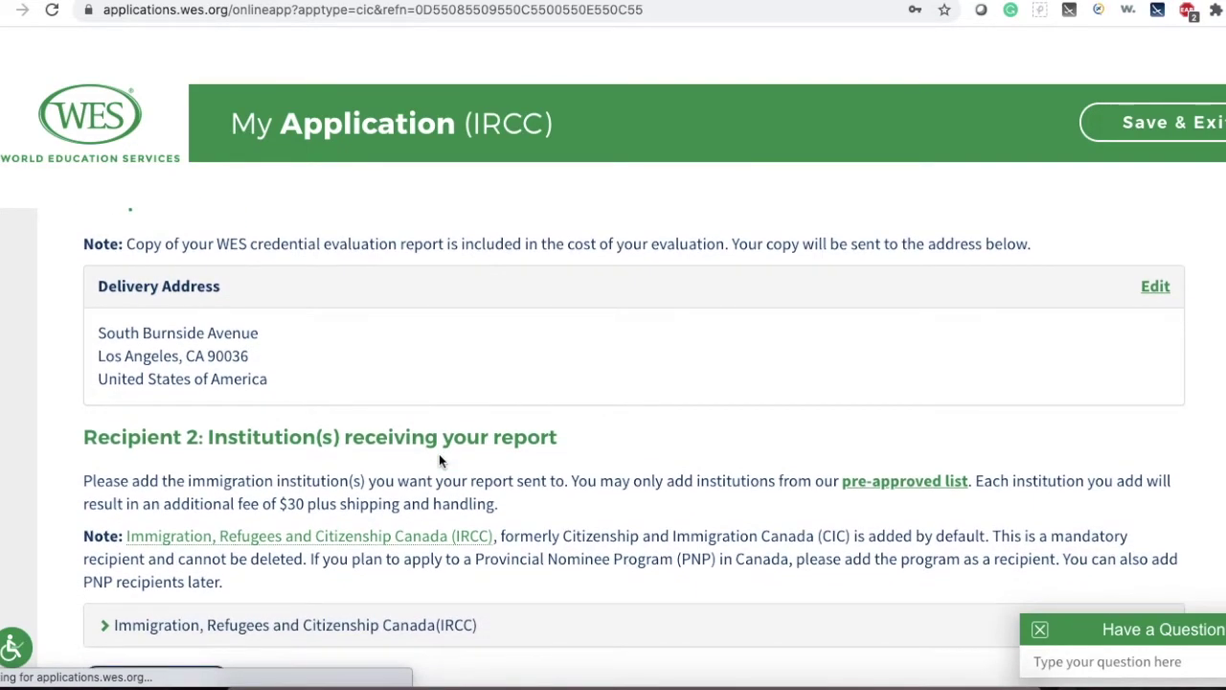
scroll(439, 460, down, 1)
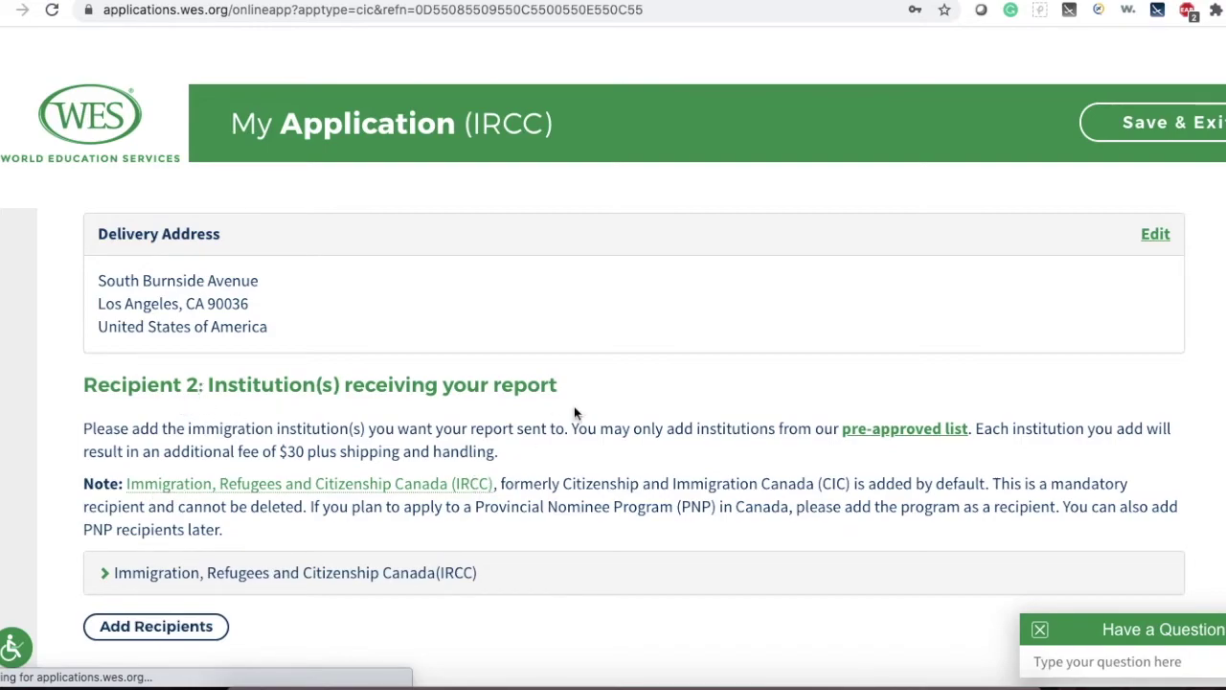
scroll(574, 407, up, 2)
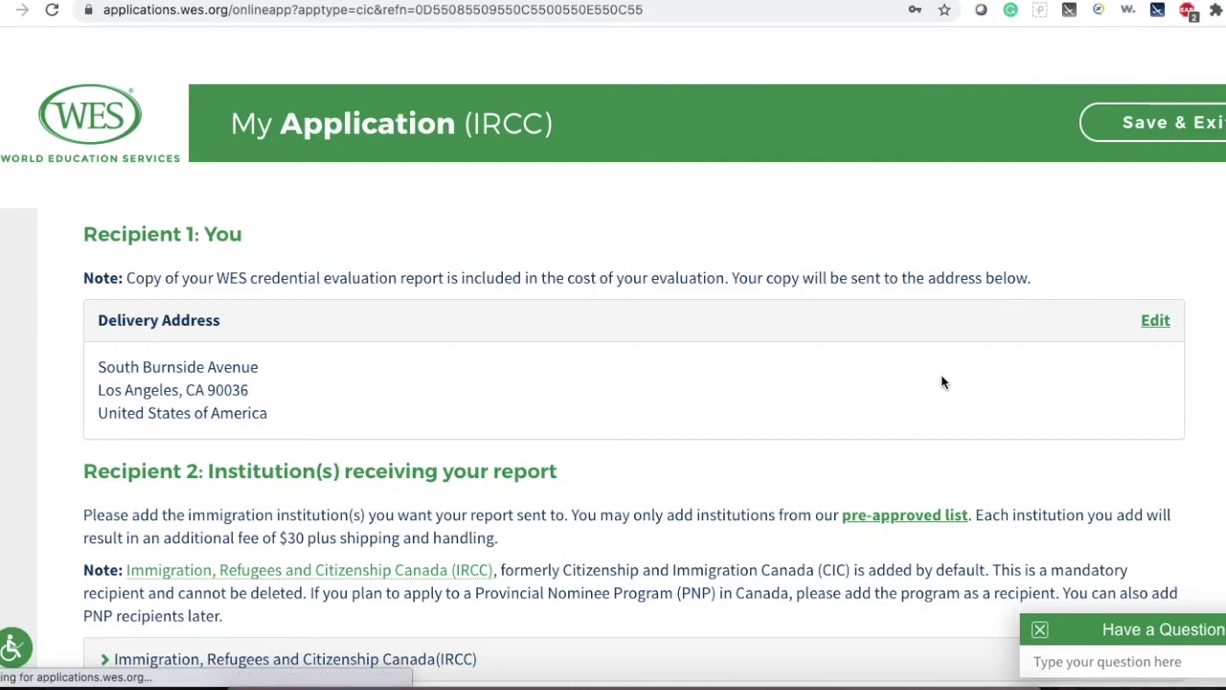
scroll(942, 383, down, 3)
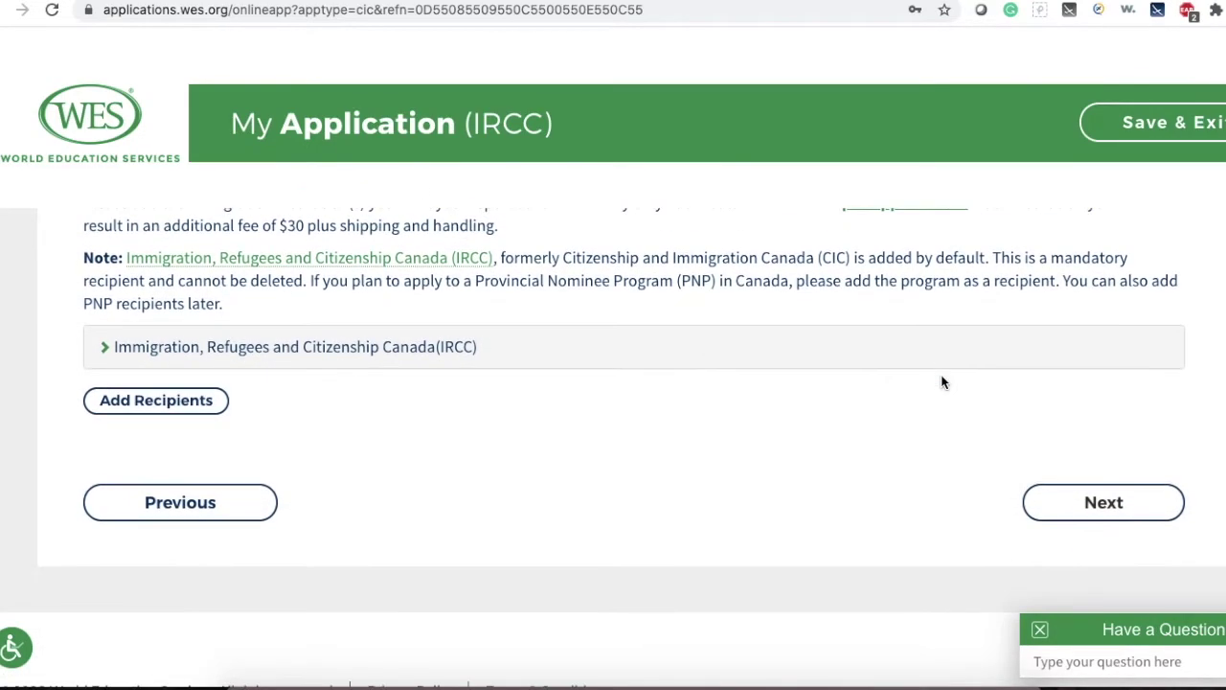
click(1095, 508)
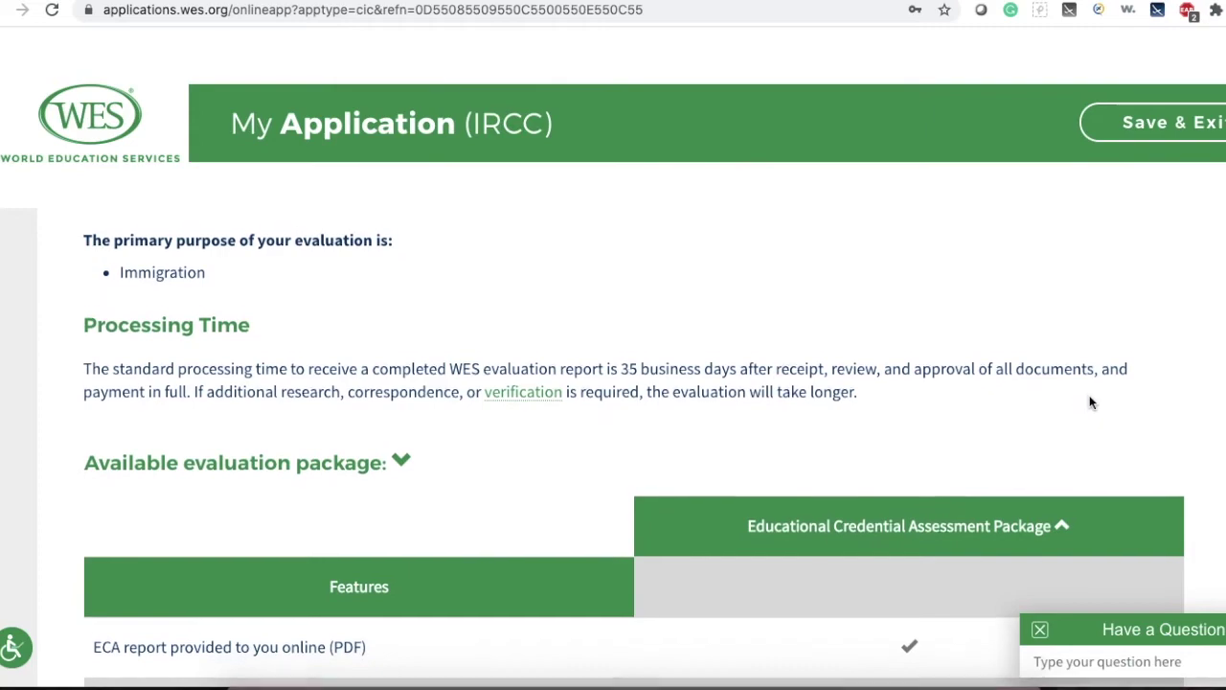
Keep Standard Mail via Canada Post ($10.00) for the applicant's copy and continue to Required Documents.
scroll(1089, 396, down, 1)
scroll(1089, 397, down, 2)
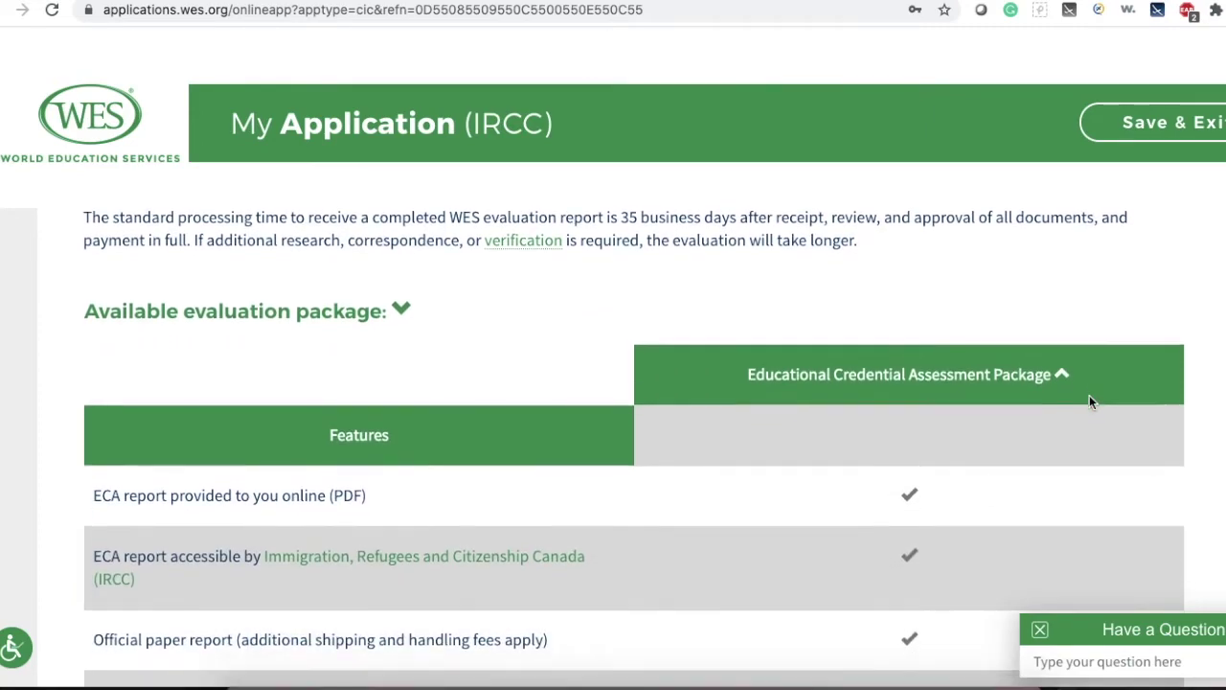
scroll(1089, 395, down, 3)
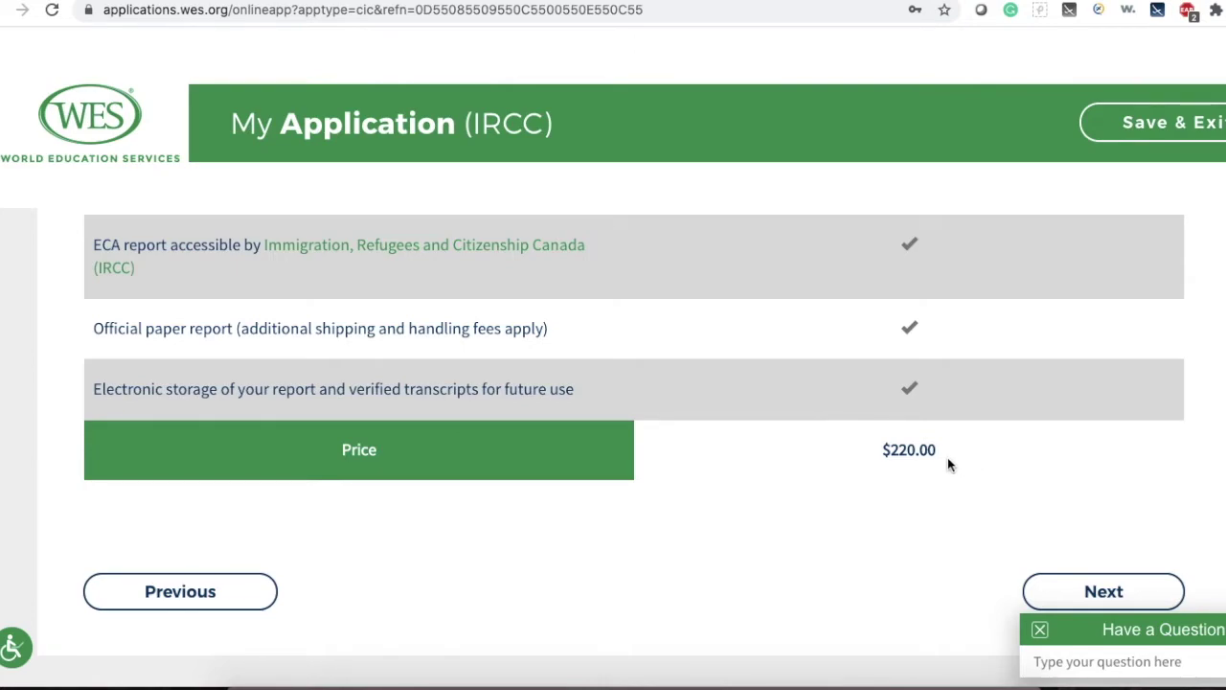
click(1100, 588)
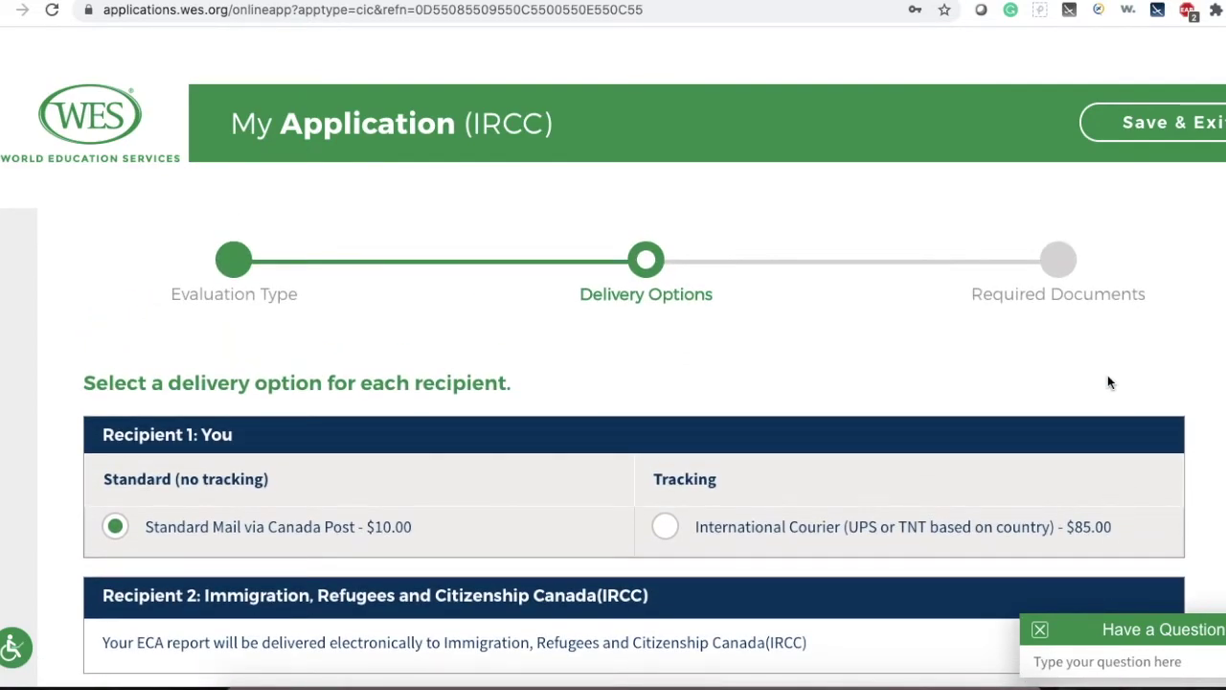
scroll(1096, 351, down, 1)
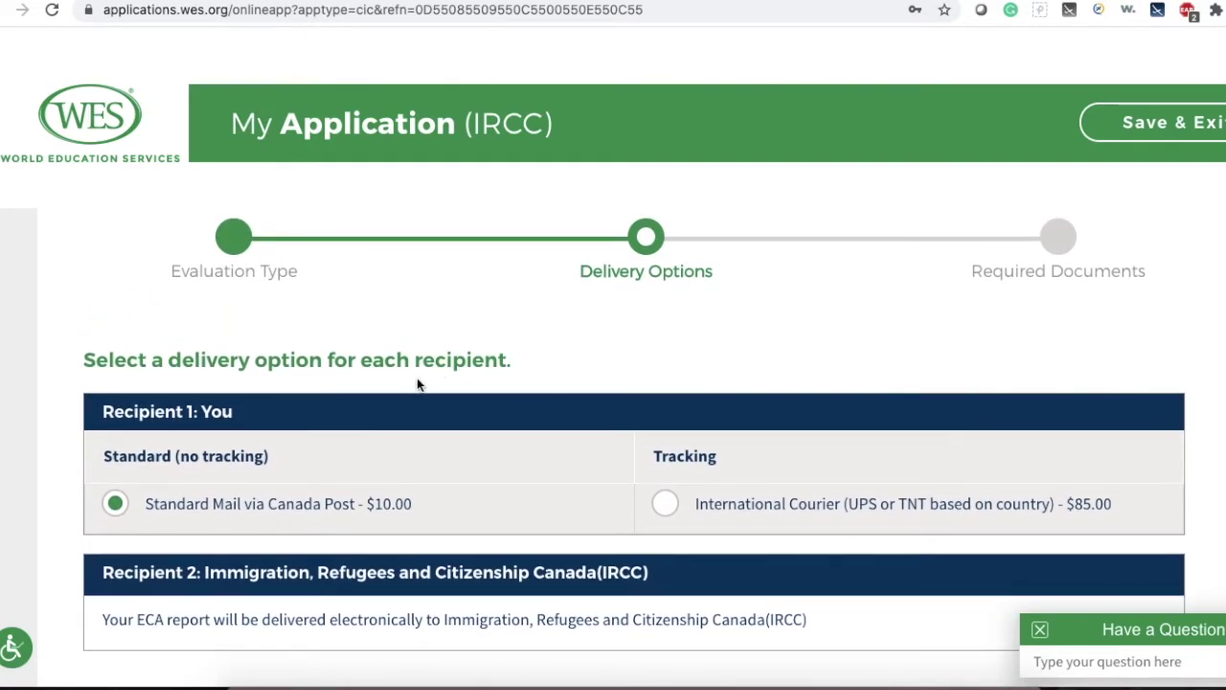
scroll(580, 343, down, 2)
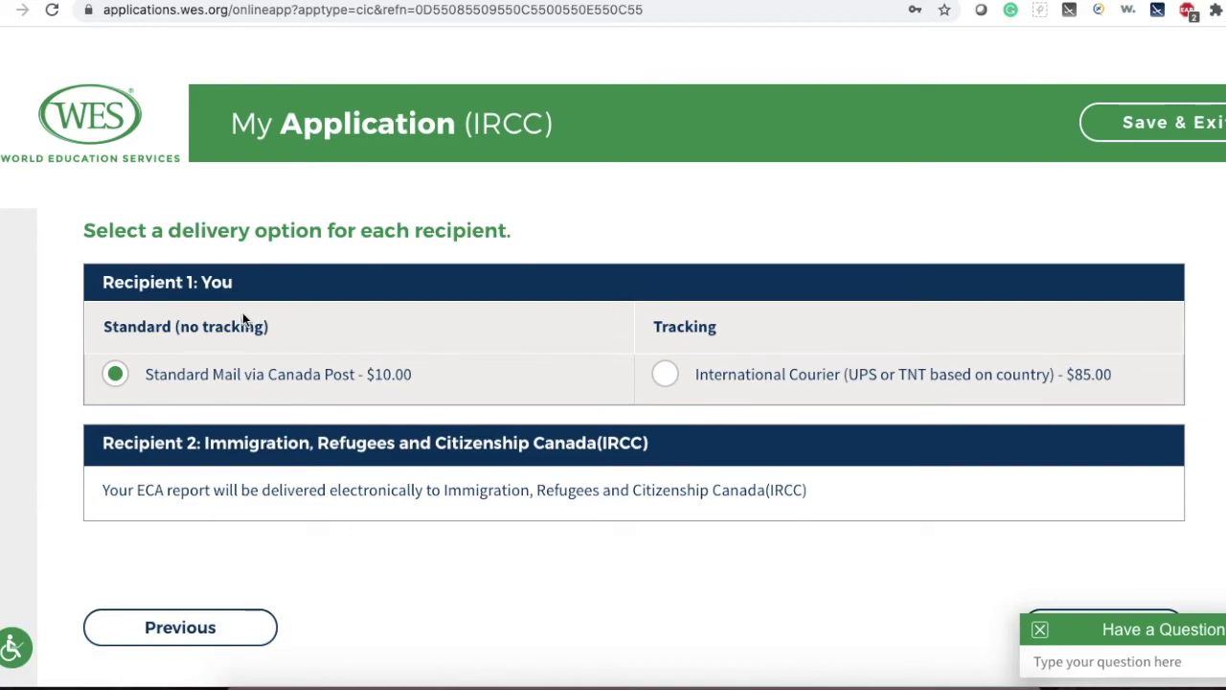
scroll(824, 533, down, 2)
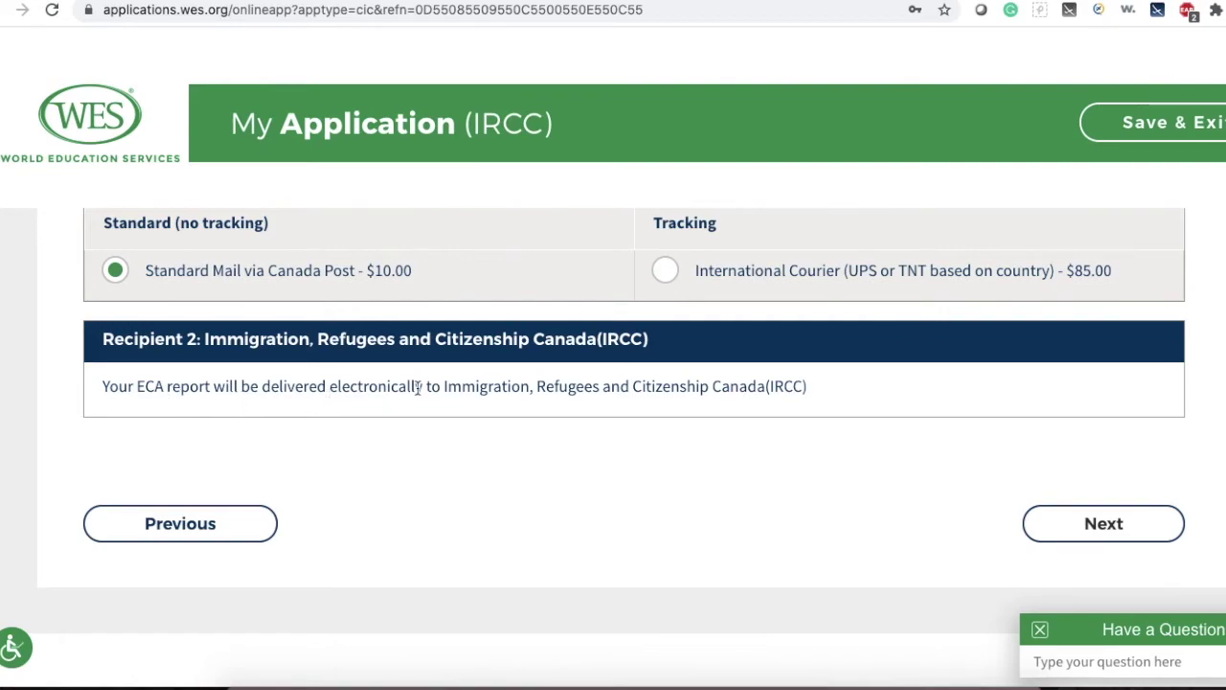
click(1095, 522)
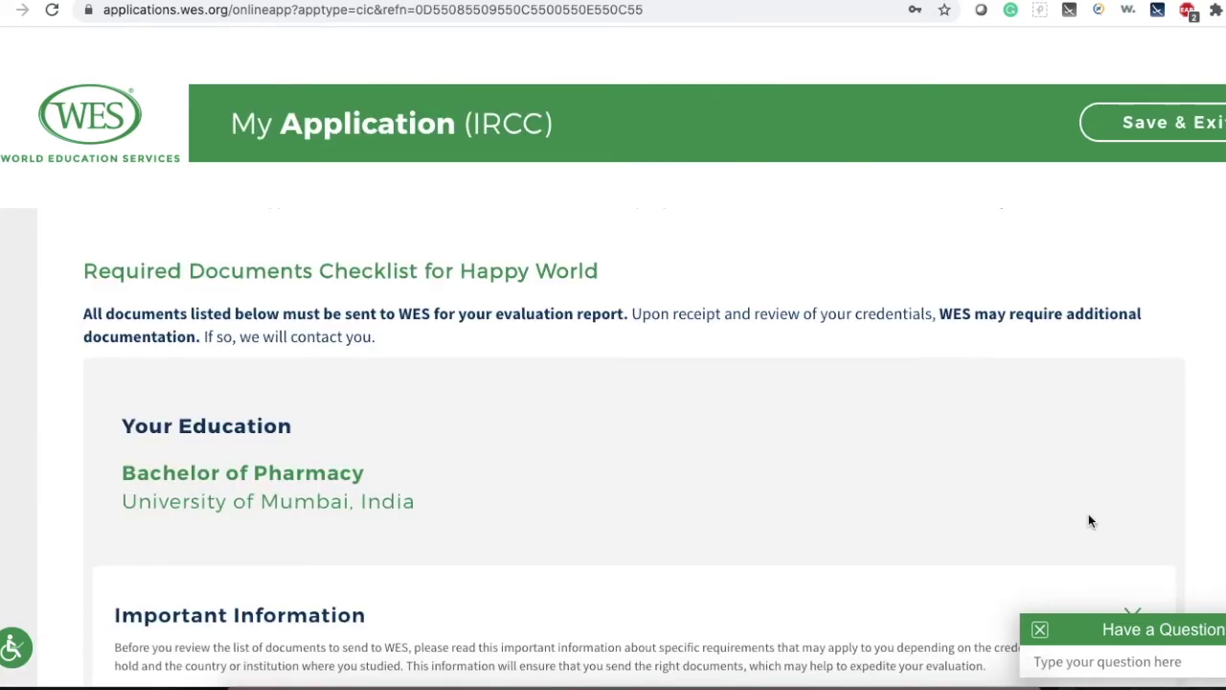
Continue past the Required Documents checklist and scroll down the application Review page.
scroll(292, 489, down, 8)
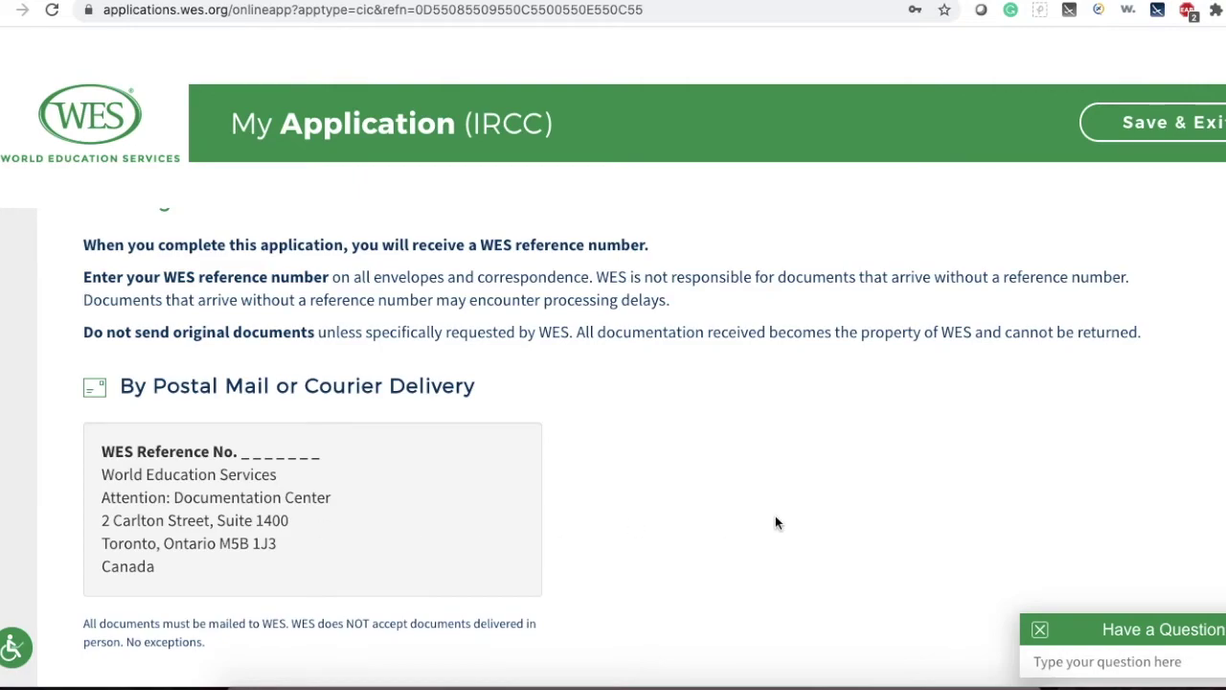
scroll(777, 523, down, 2)
scroll(778, 522, down, 2)
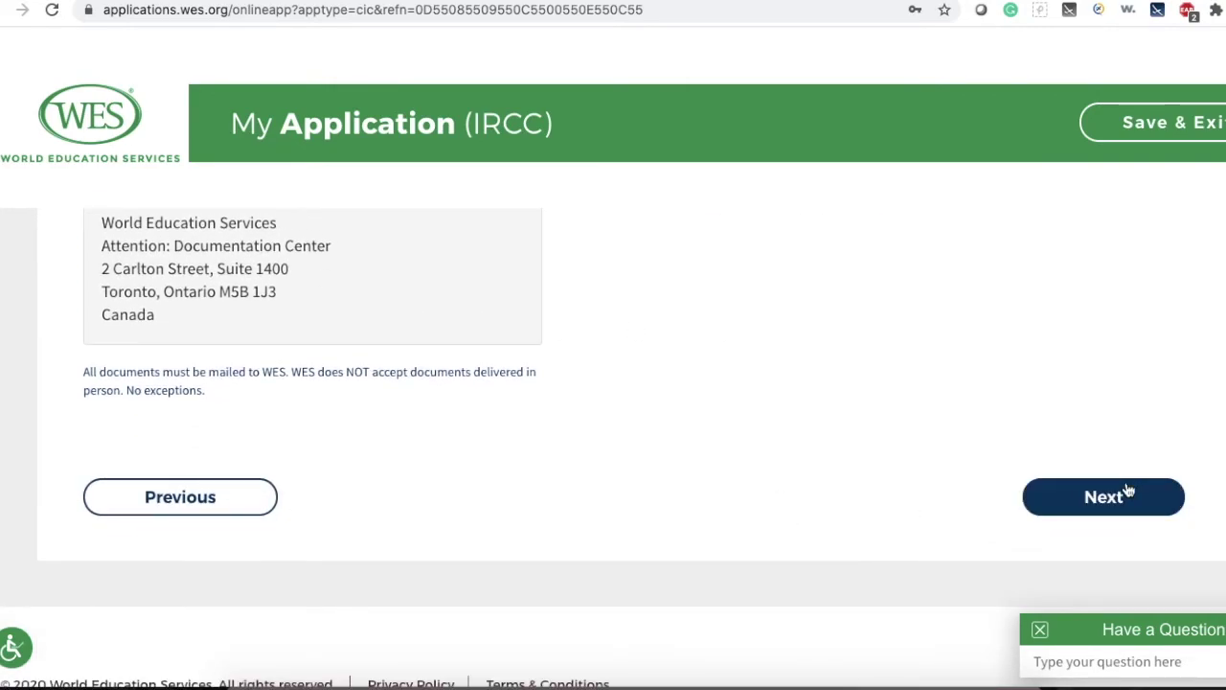
click(1107, 497)
scroll(1109, 501, down, 2)
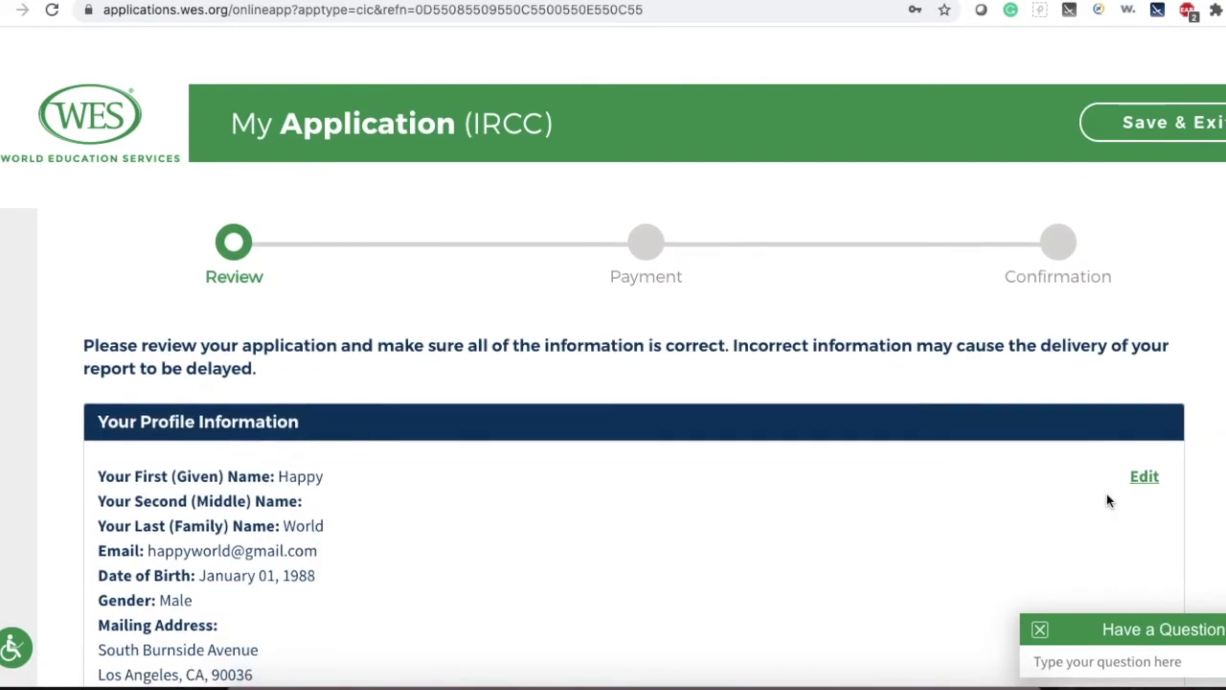
scroll(1108, 501, down, 1)
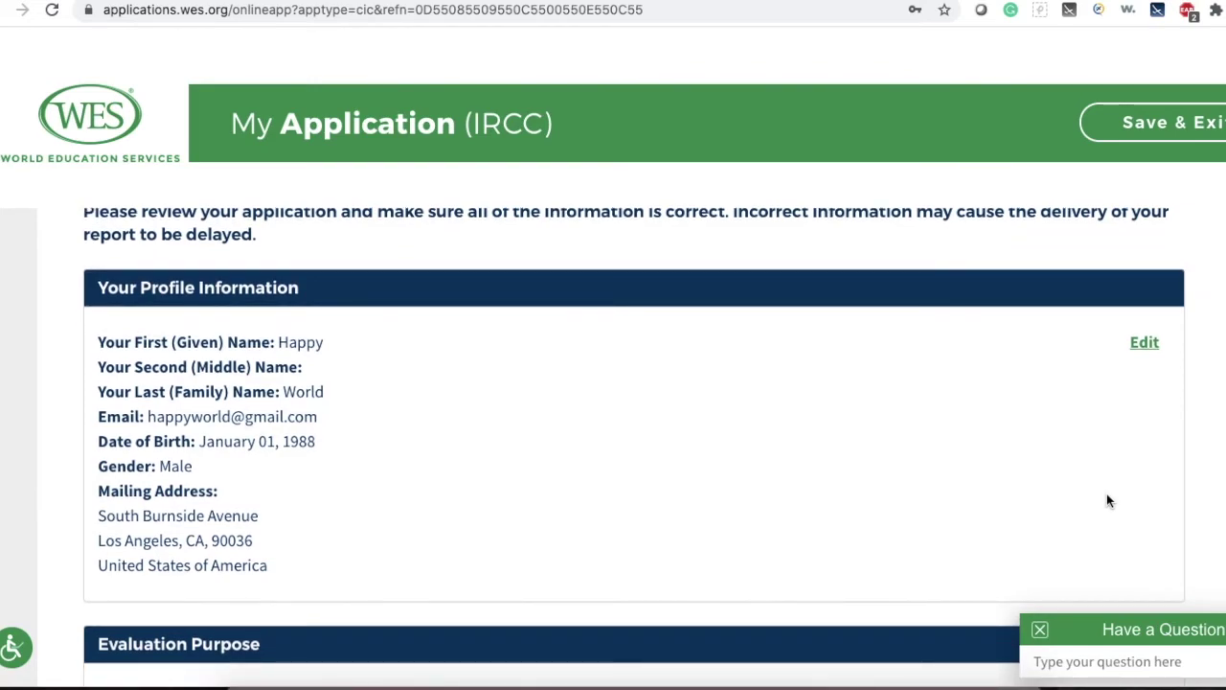
scroll(1109, 501, down, 3)
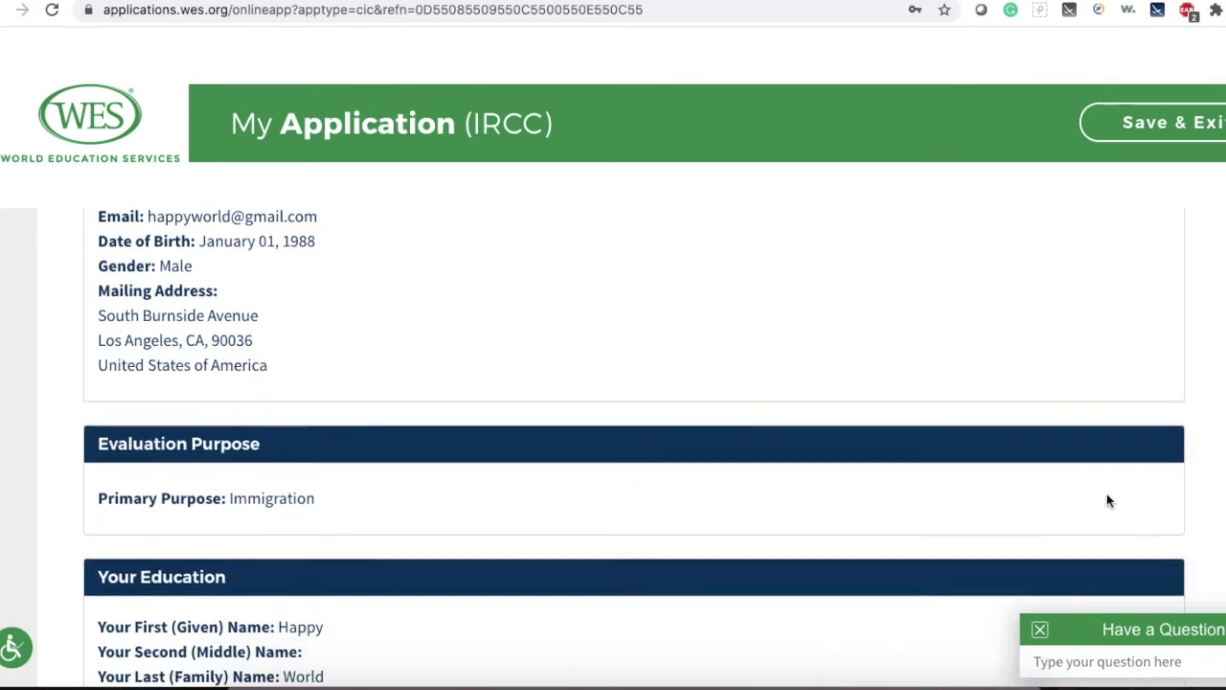
scroll(1109, 501, down, 4)
scroll(1108, 501, down, 4)
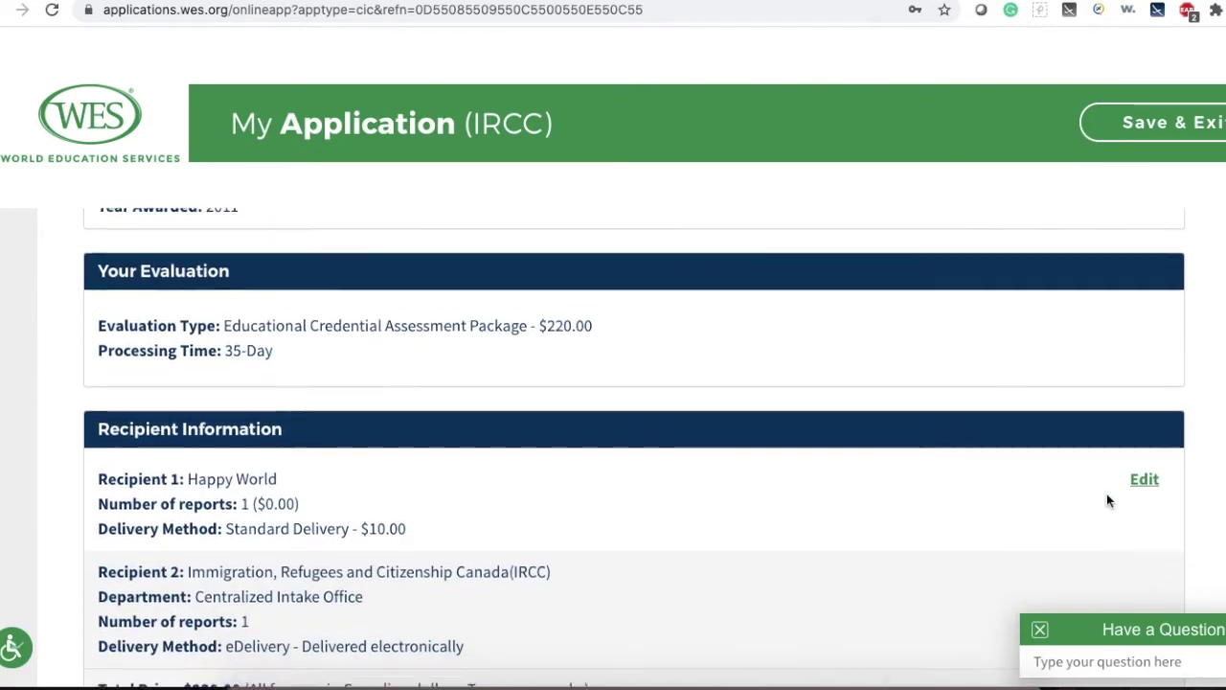
scroll(1108, 502, down, 3)
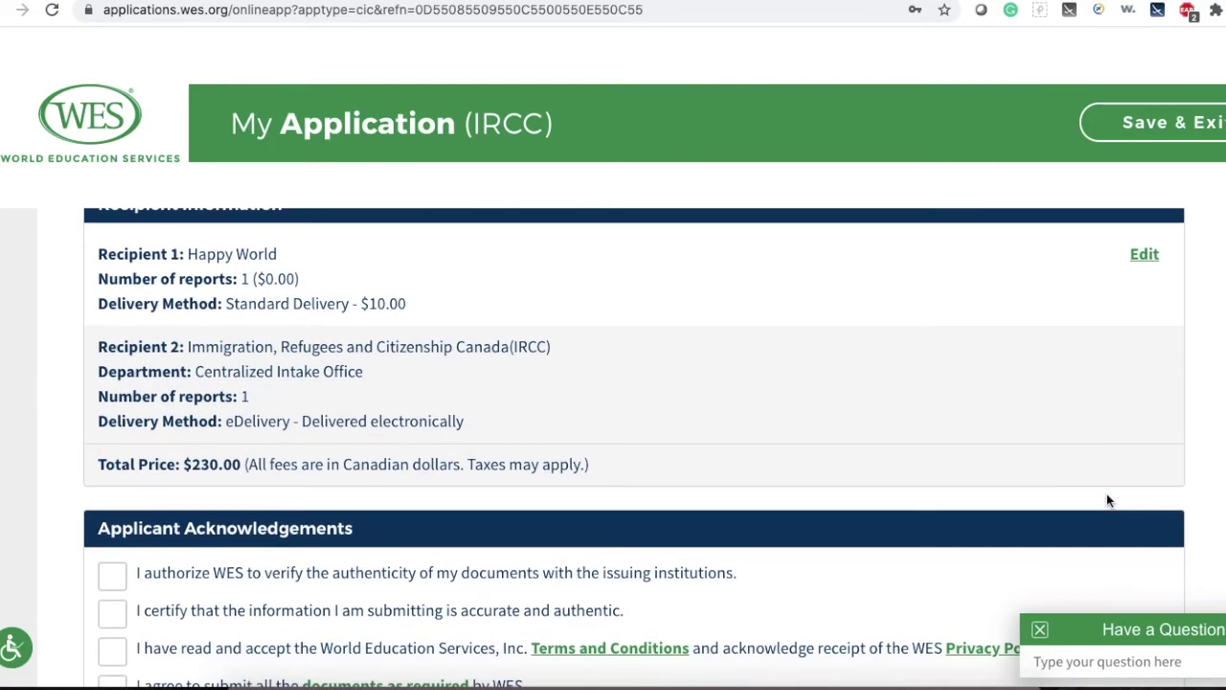
scroll(1108, 501, down, 3)
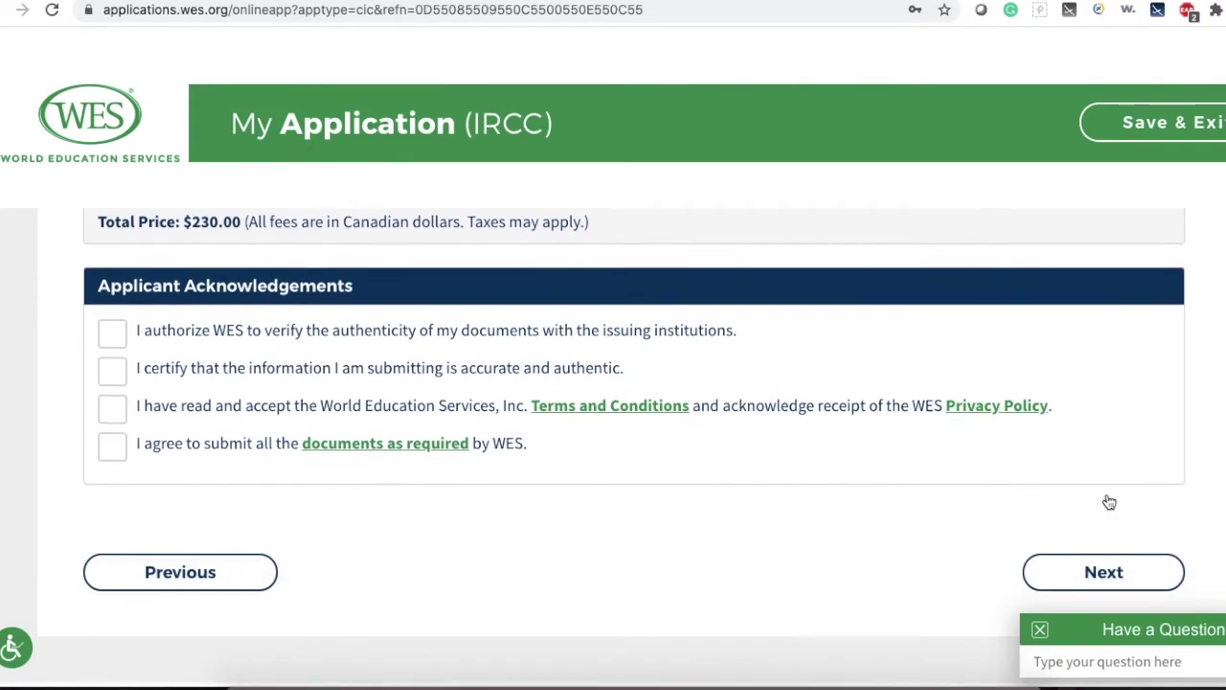
Tick the four acknowledgements: document verification, accuracy, Terms and Privacy Policy, and required documents.
click(112, 333)
click(114, 371)
click(120, 422)
click(117, 449)
scroll(908, 522, down, 1)
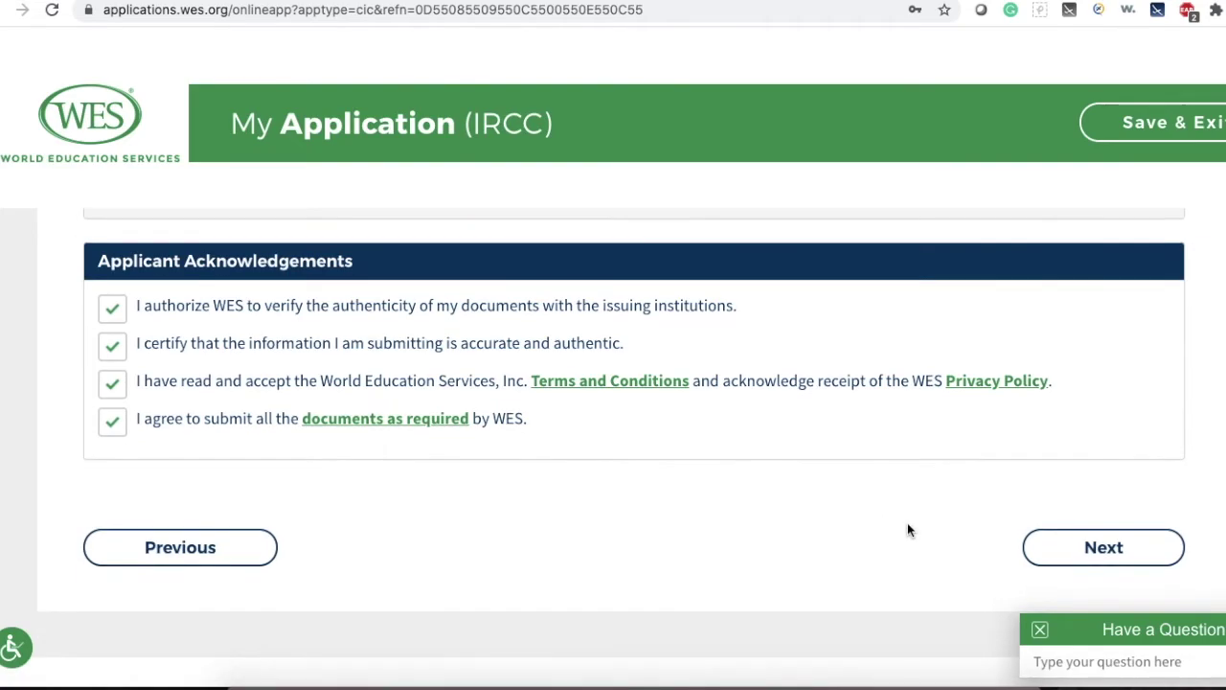
click(1163, 551)
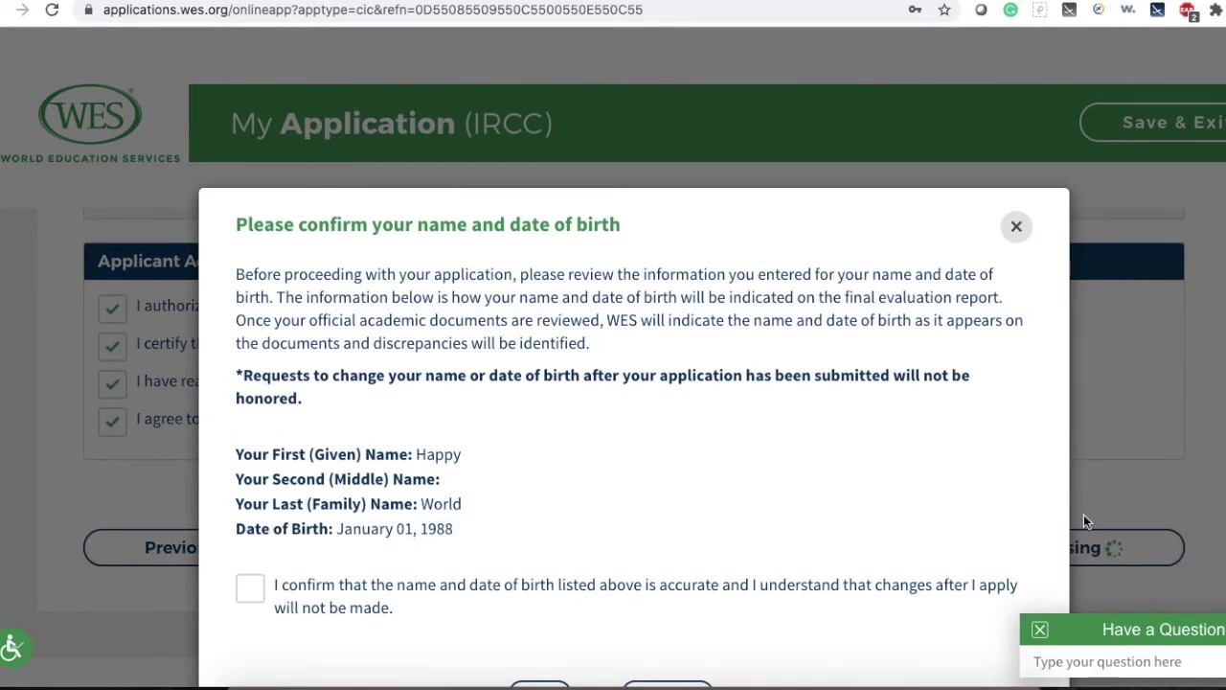
Confirm the name and date of birth are accurate and declare non-Canadian-resident HST status.
scroll(1084, 515, down, 1)
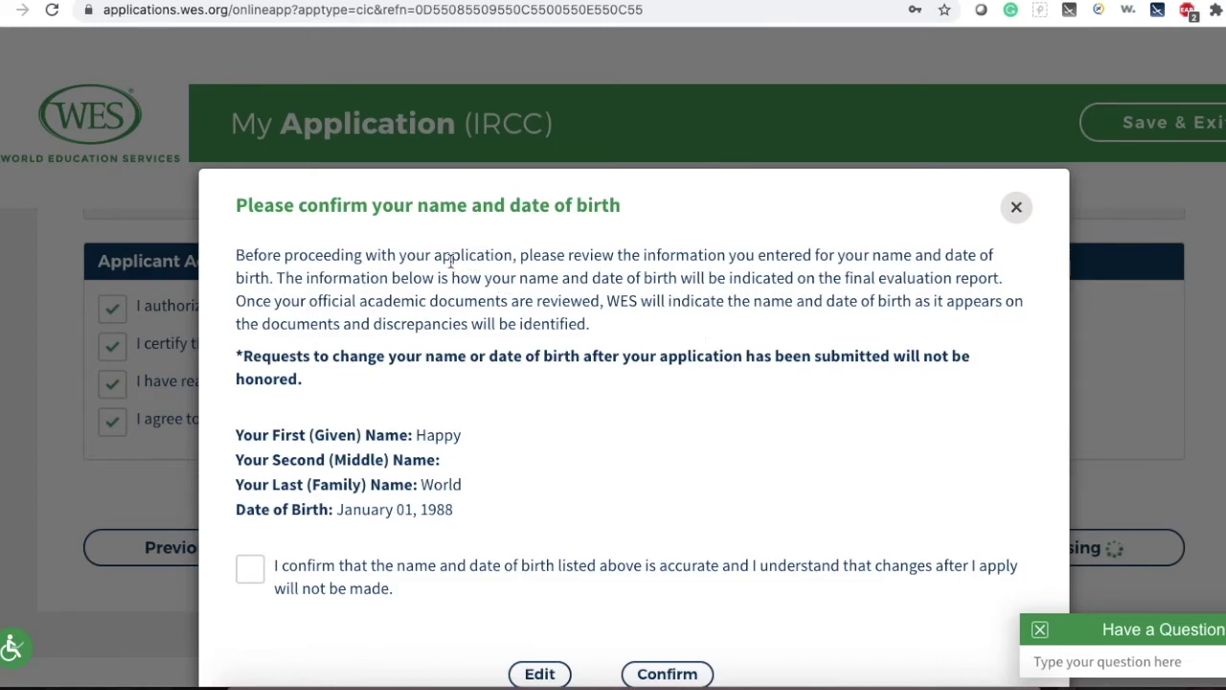
scroll(630, 318, down, 1)
click(251, 518)
click(668, 621)
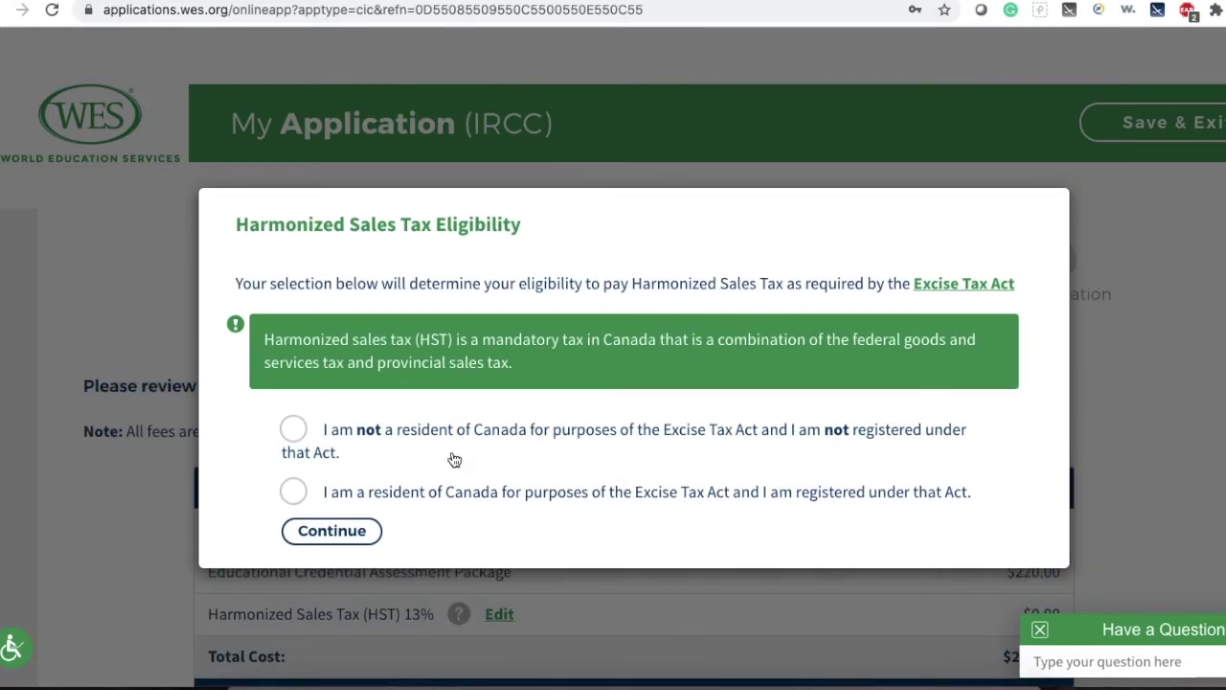
click(292, 430)
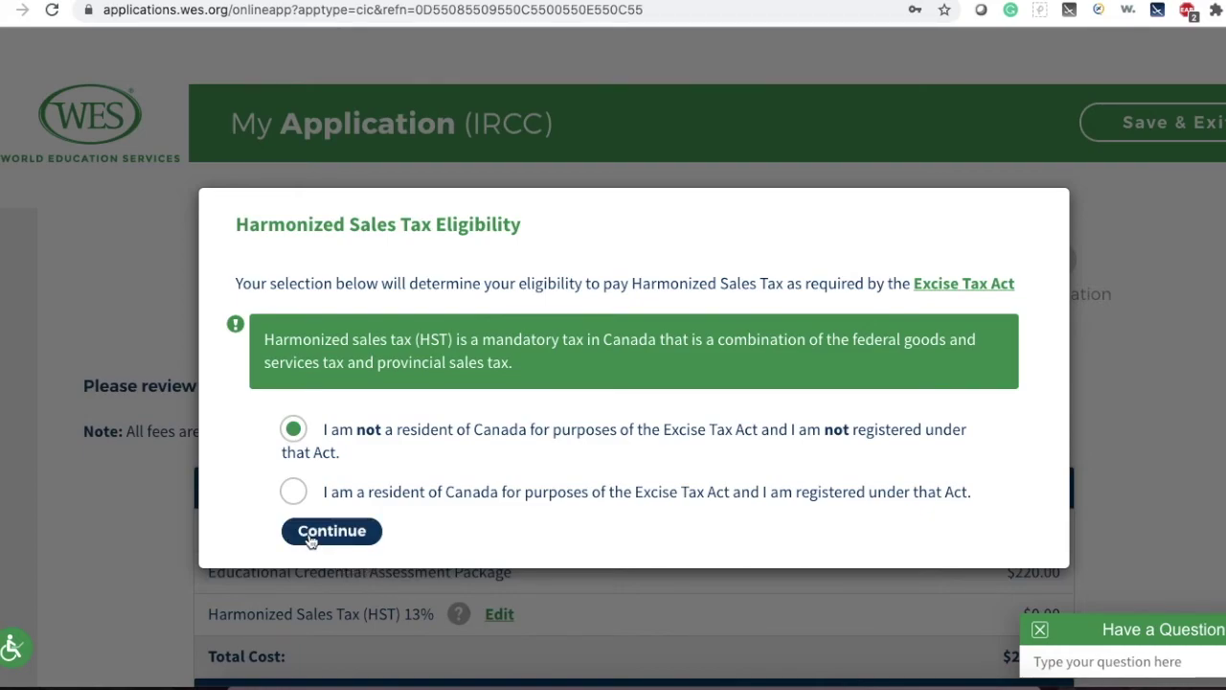
click(310, 540)
Choose Credit Card as the payment method and submit the $230.00 order.
scroll(1115, 449, down, 3)
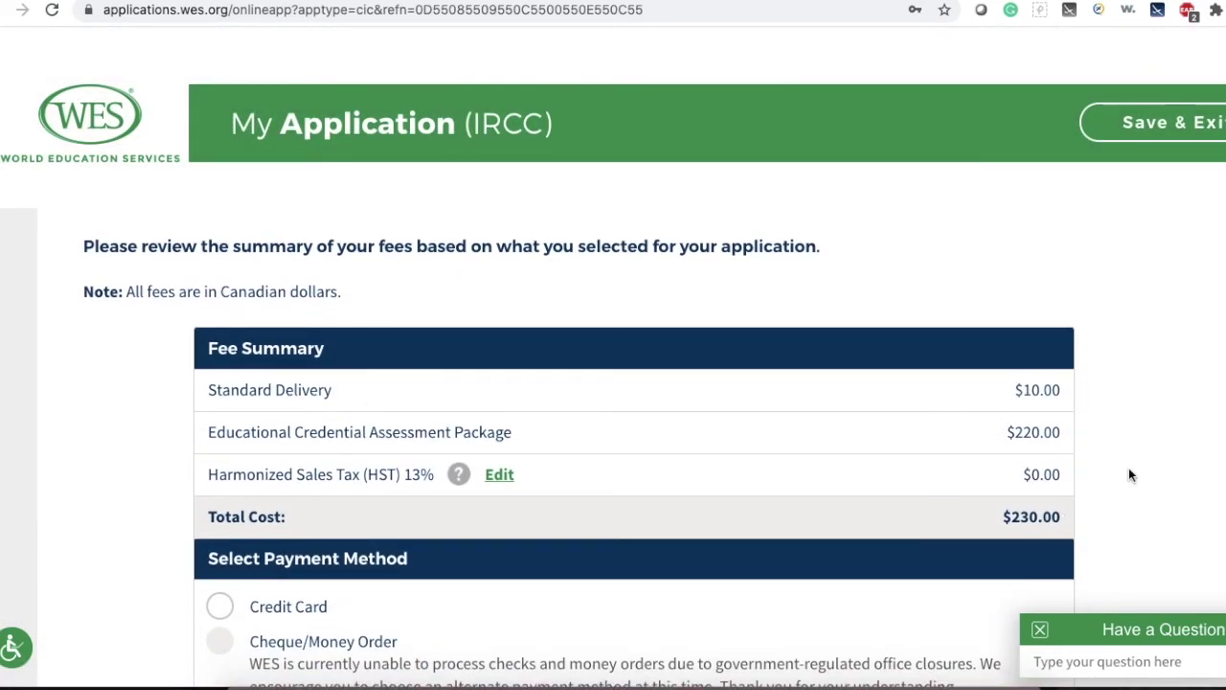
scroll(1129, 475, down, 4)
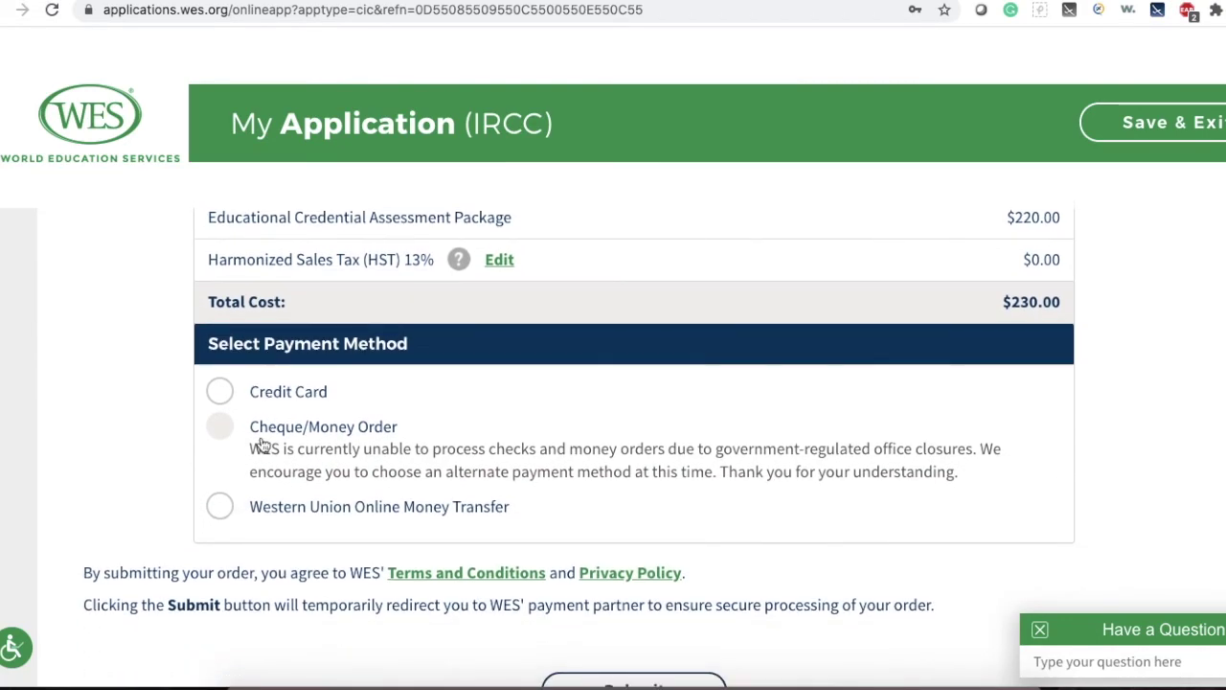
click(220, 392)
scroll(810, 457, down, 2)
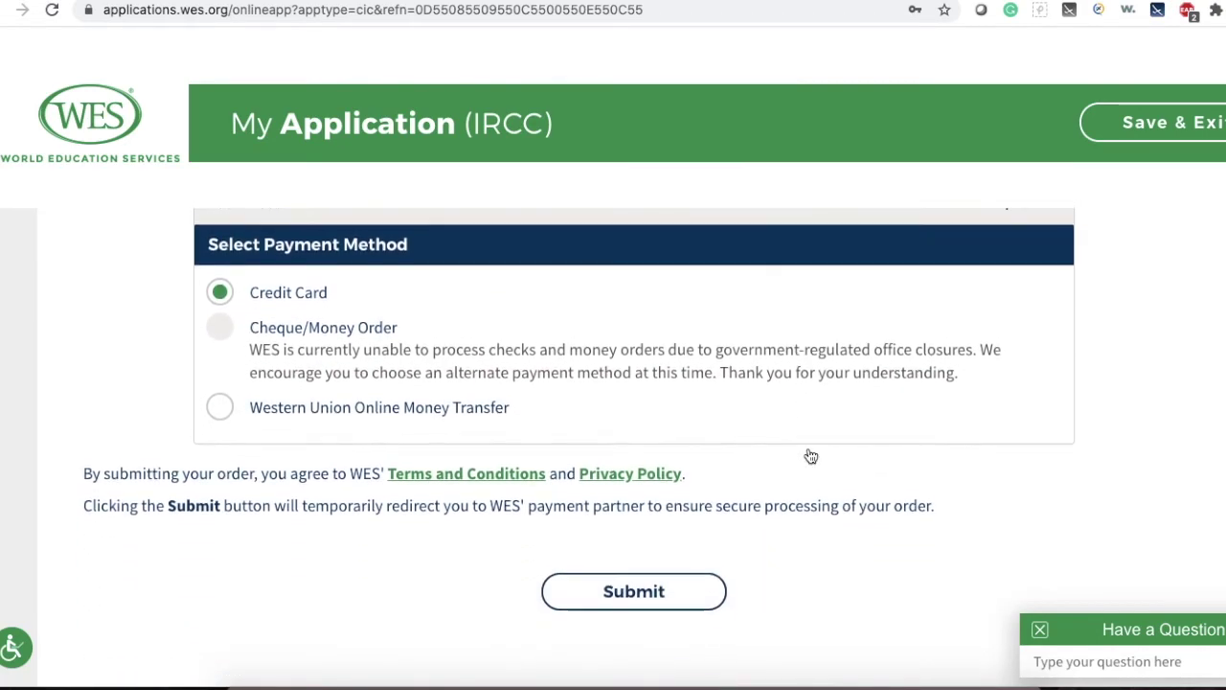
scroll(811, 457, down, 2)
click(663, 492)
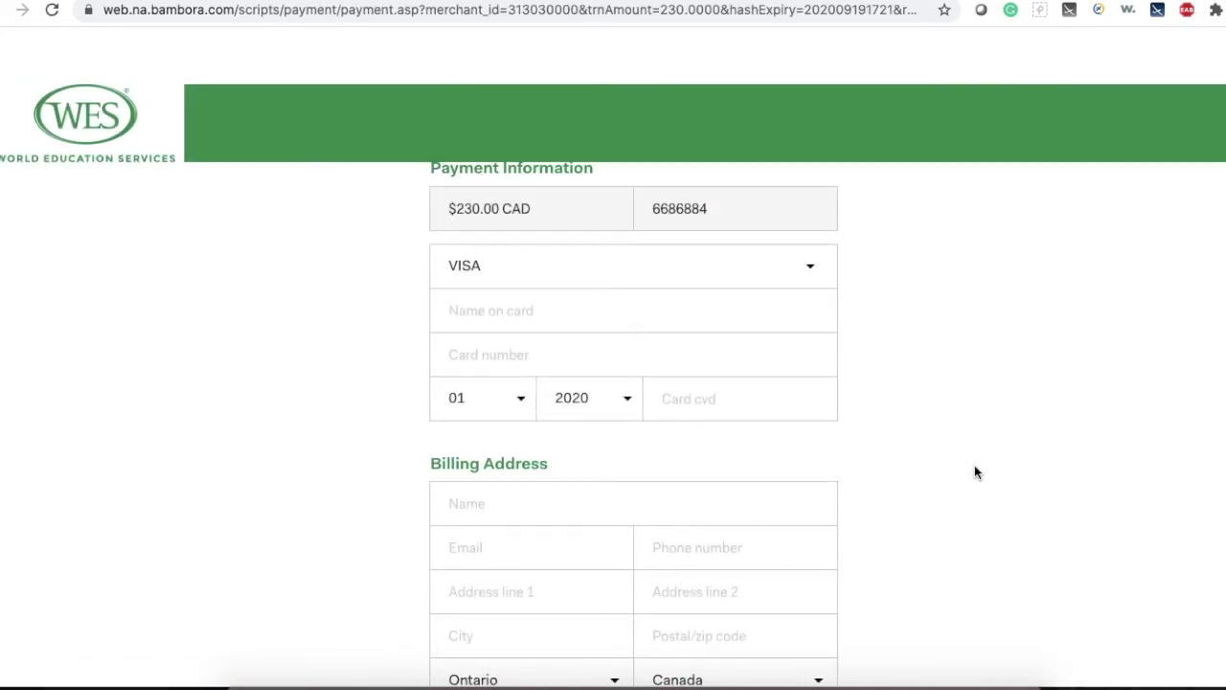
Submit the Bambora card payment and scroll the sample ECA report showing Master's equivalency.
scroll(974, 472, down, 4)
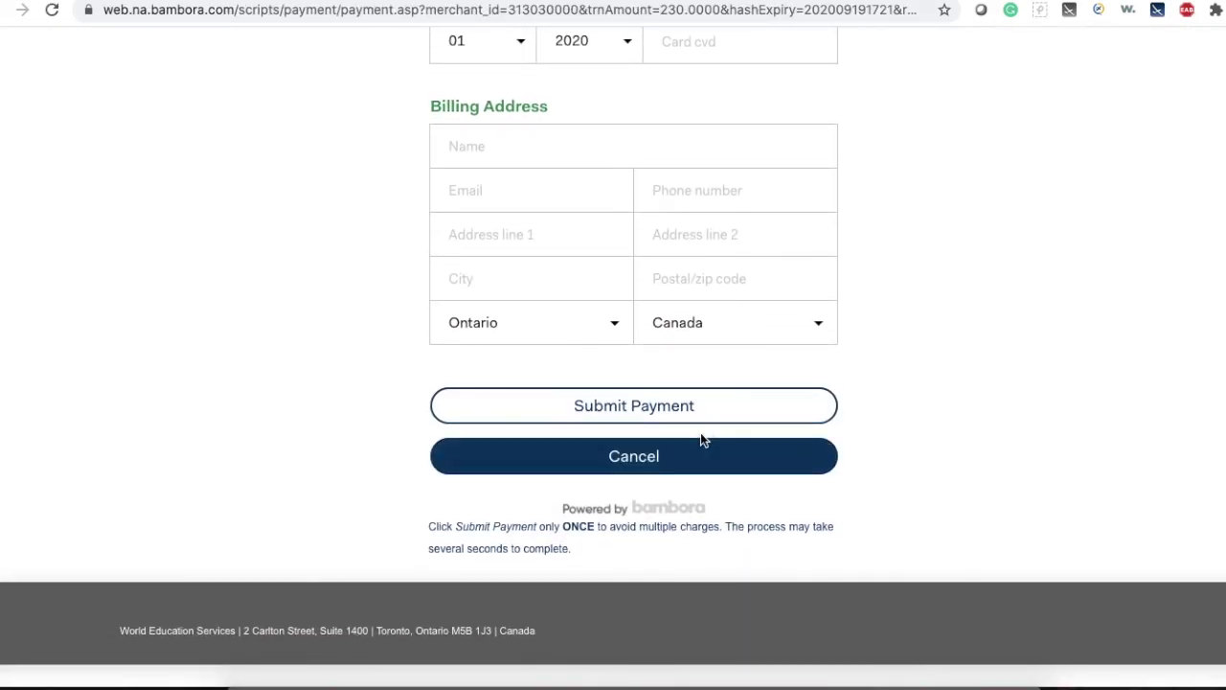
click(657, 408)
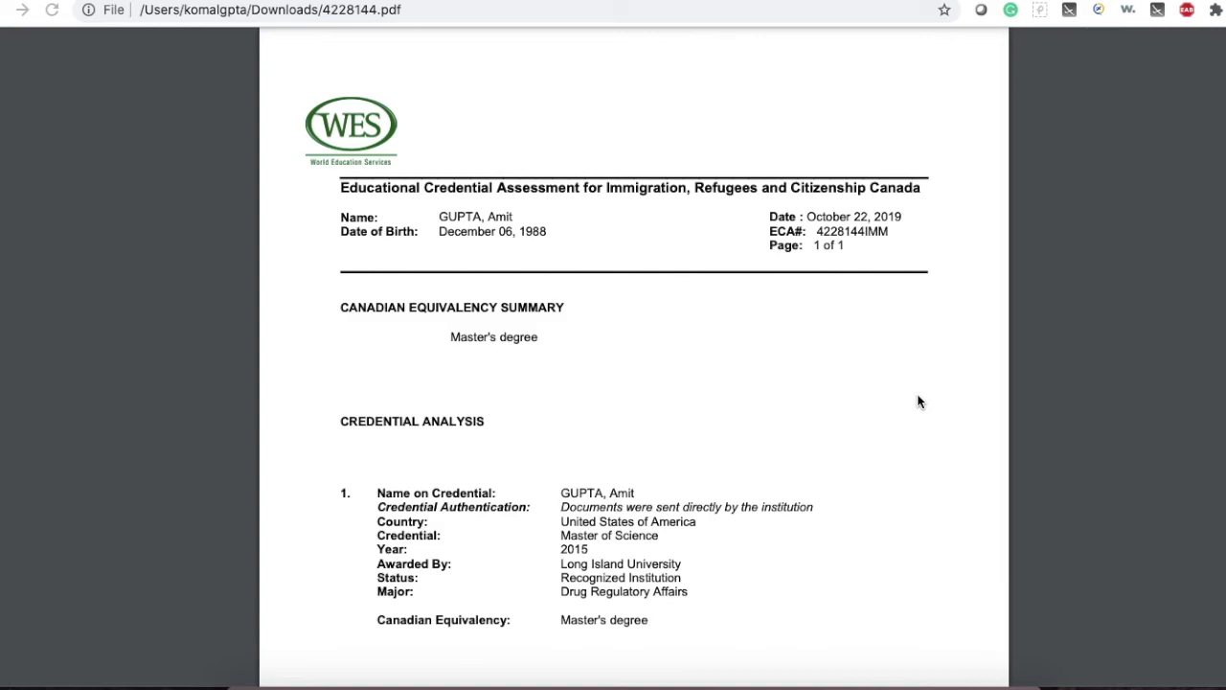
scroll(813, 339, down, 3)
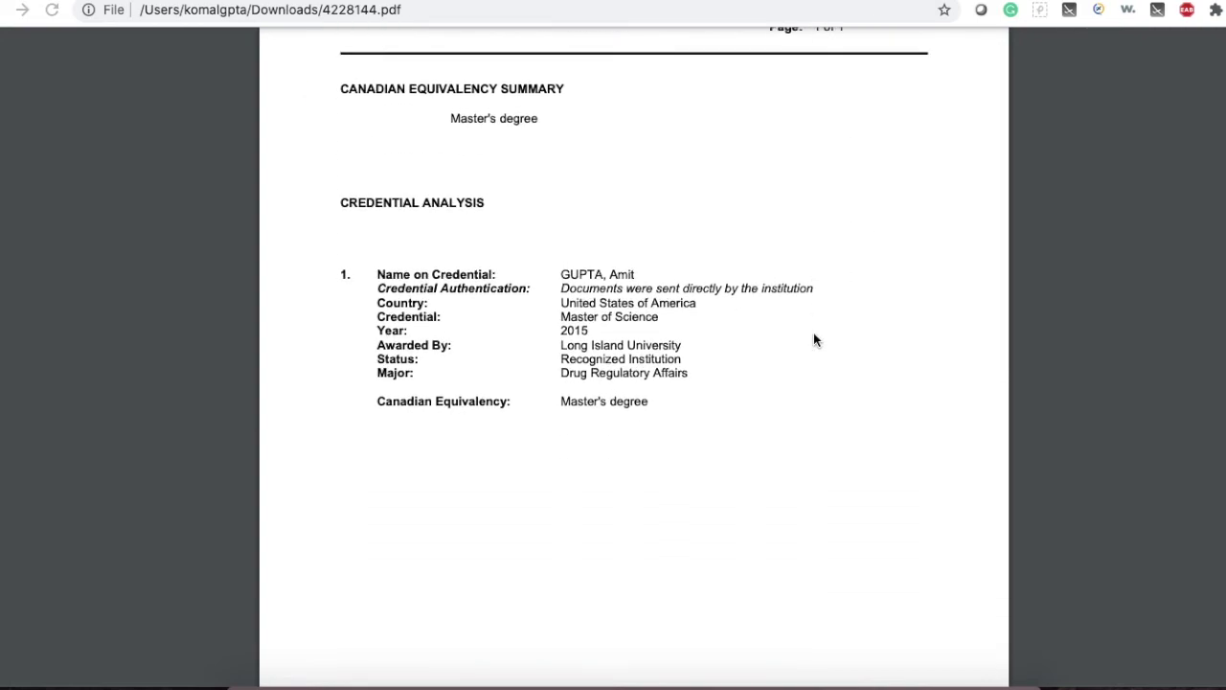